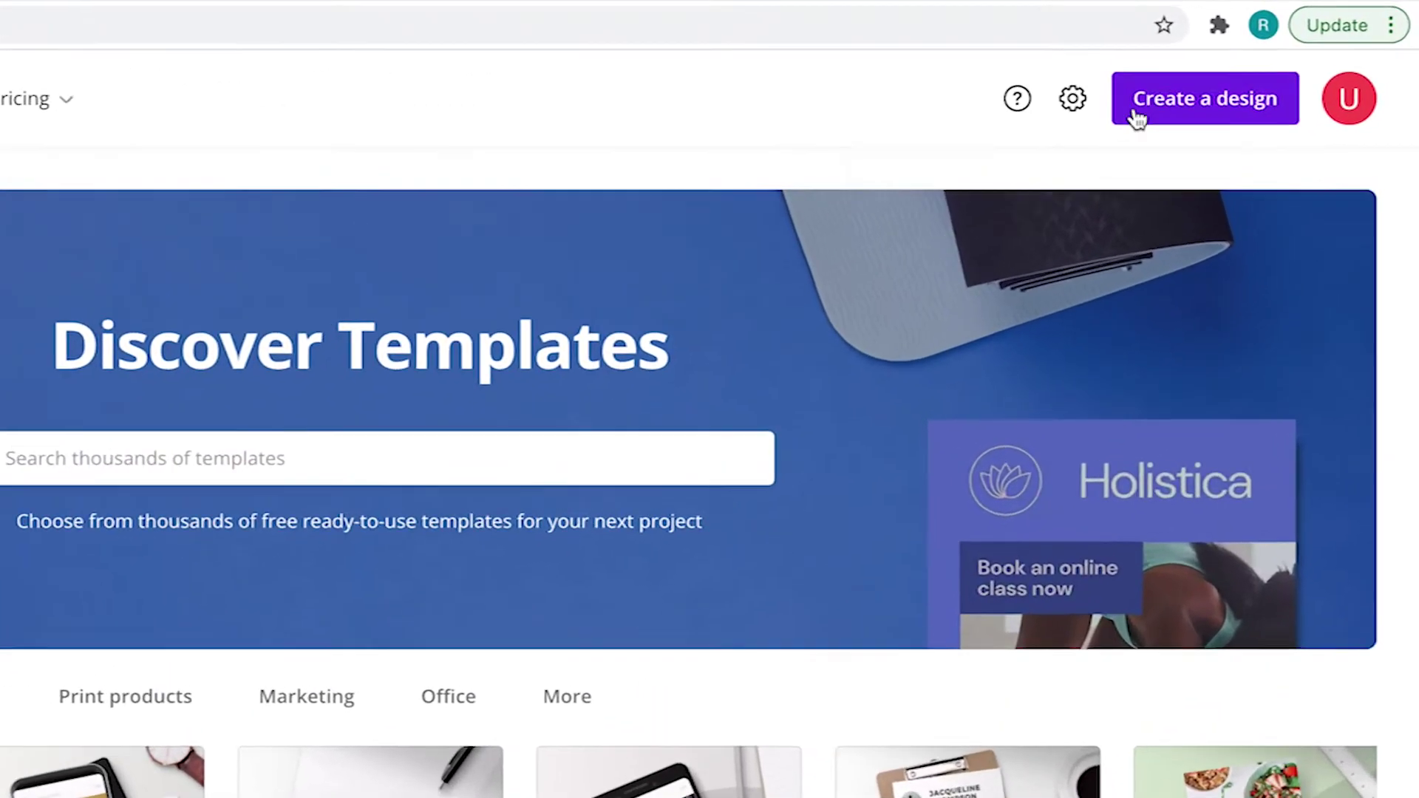
- Create a blank custom-size design measuring 414 × 896 px
left_click(1236, 67)
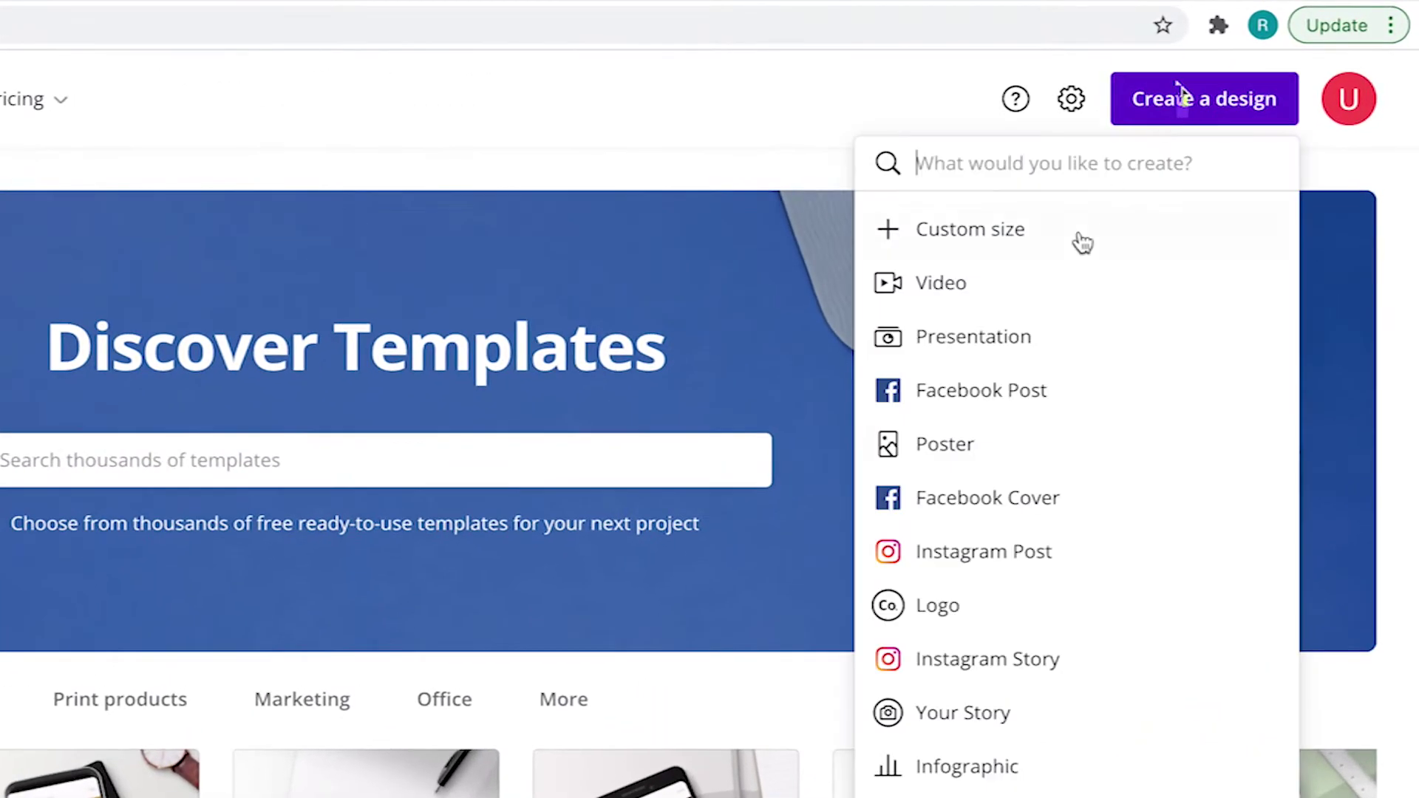
left_click(970, 228)
type("414")
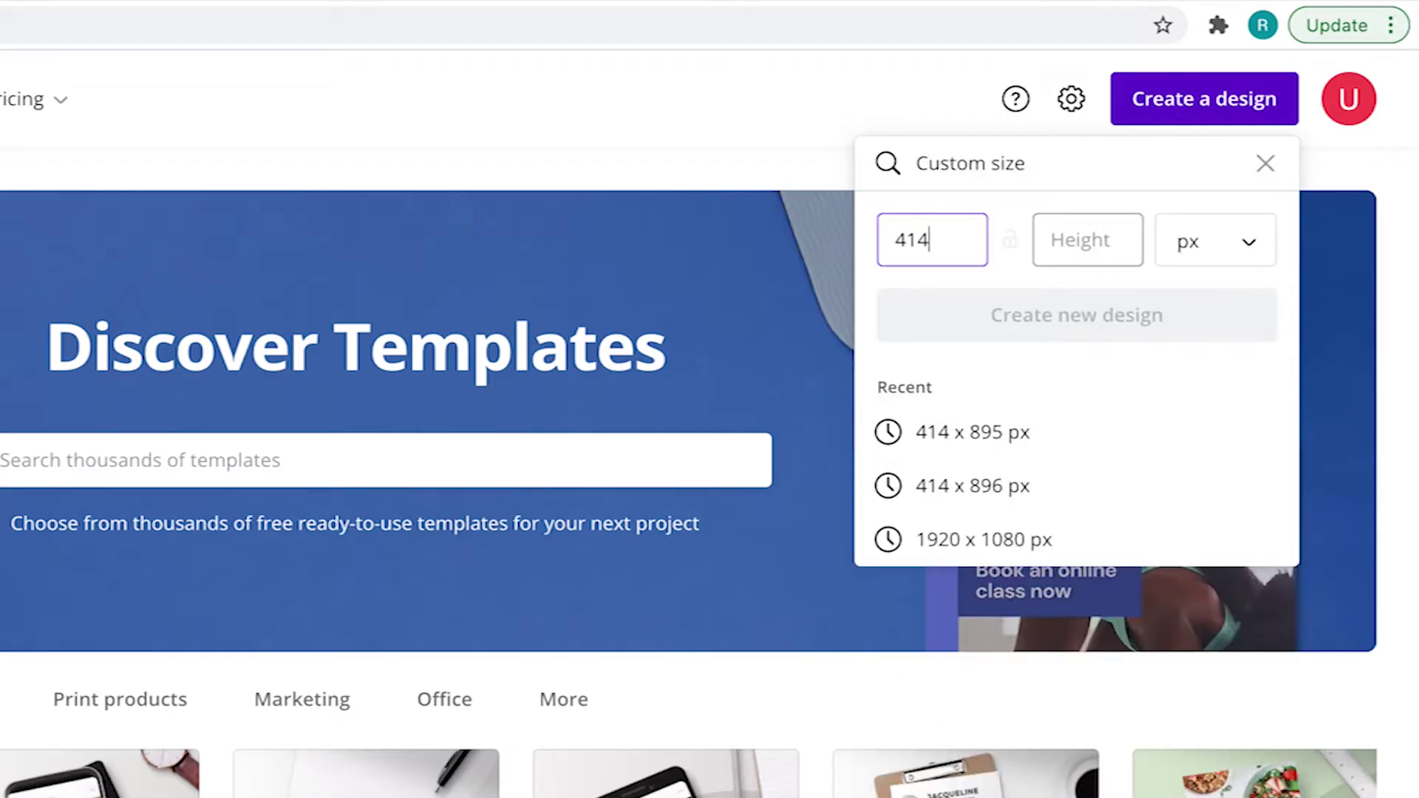
key("Tab")
type("8")
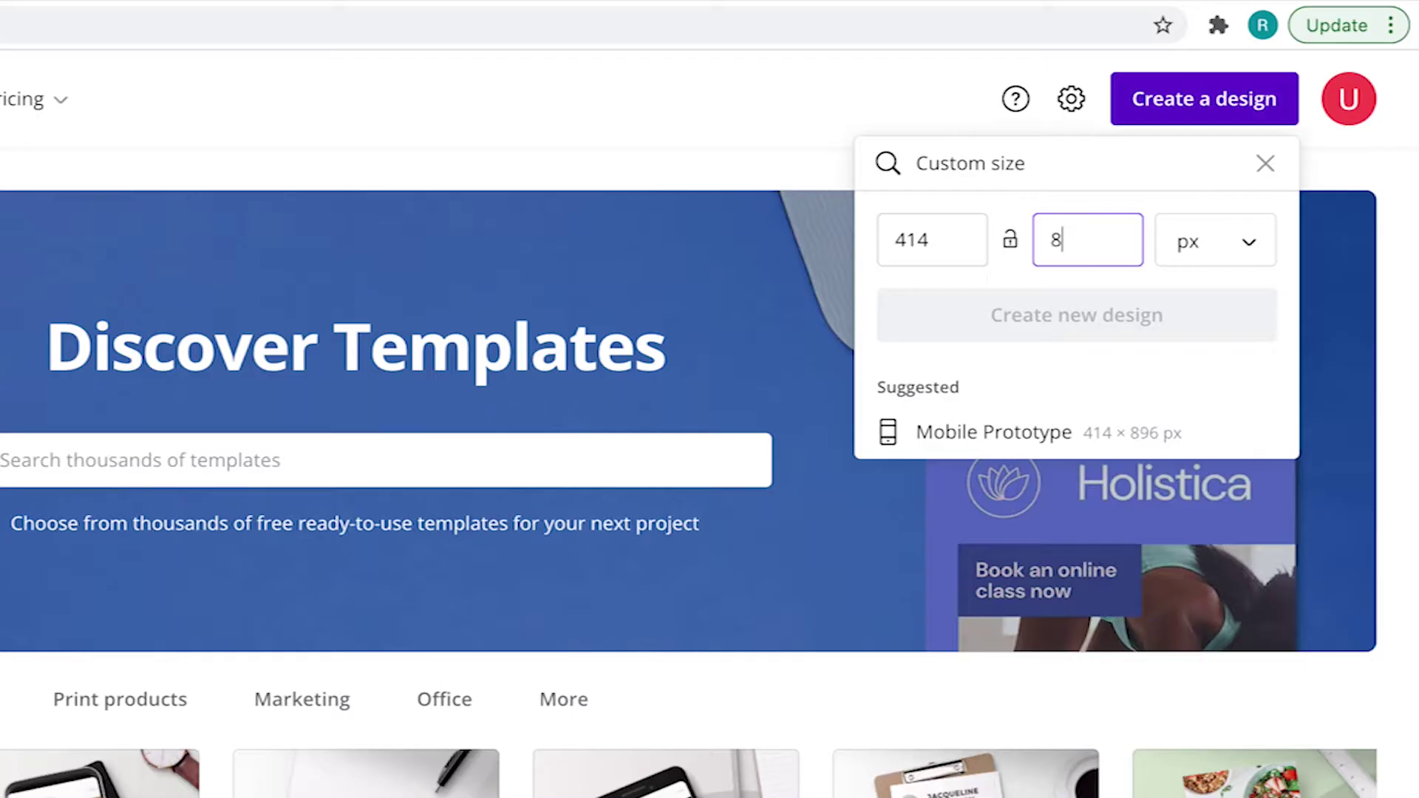
type("96")
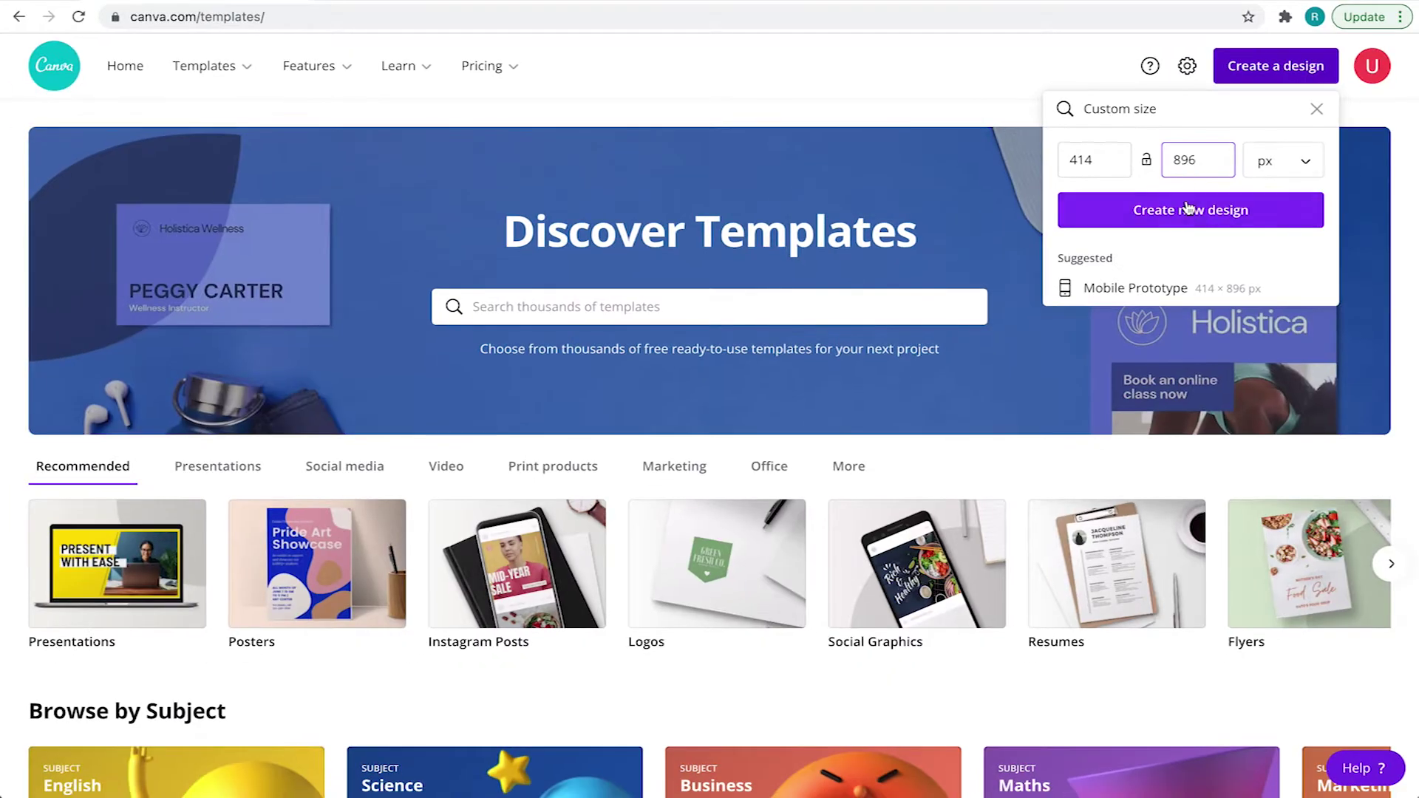
left_click(1186, 210)
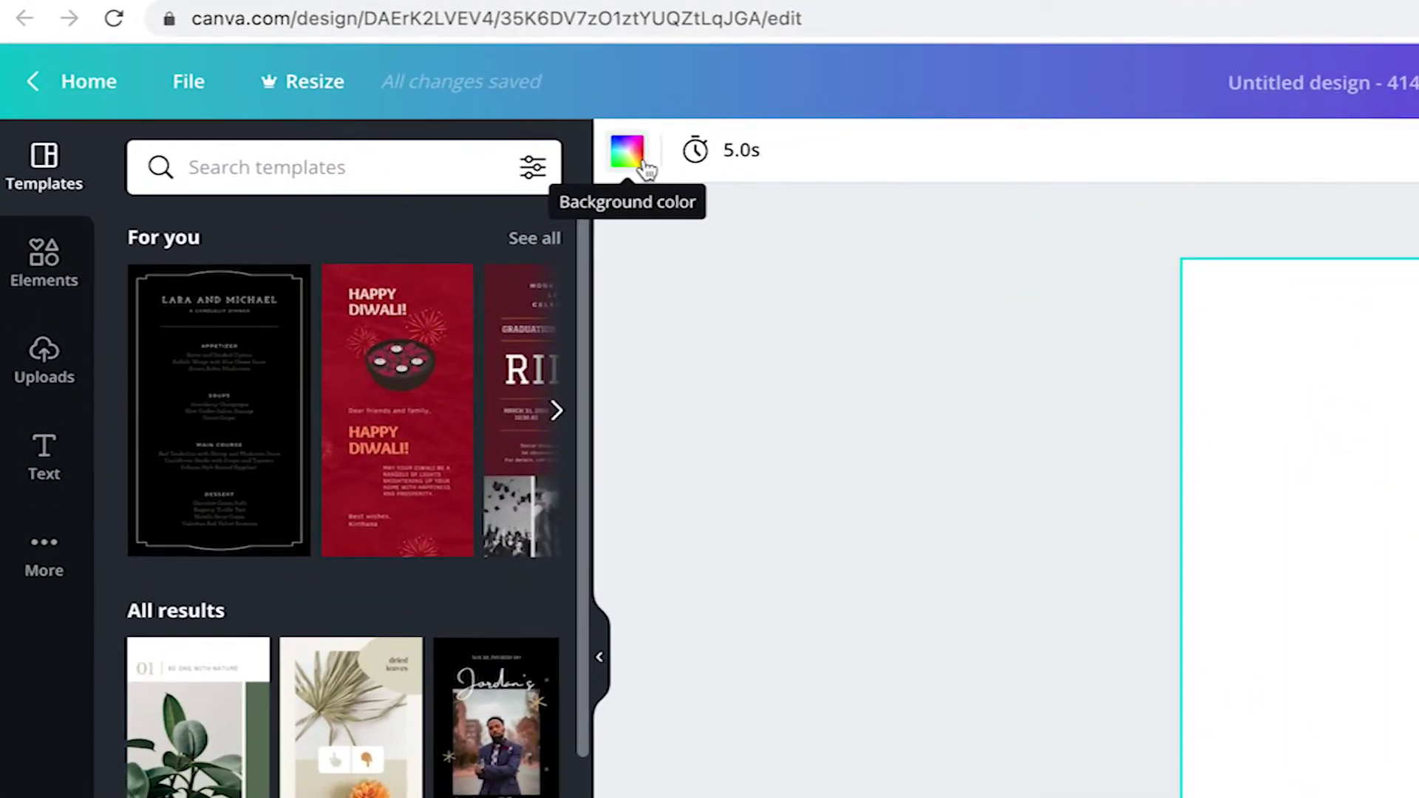
- Fill the page background with the custom dark navy colour #0b0b2b
left_click(427, 108)
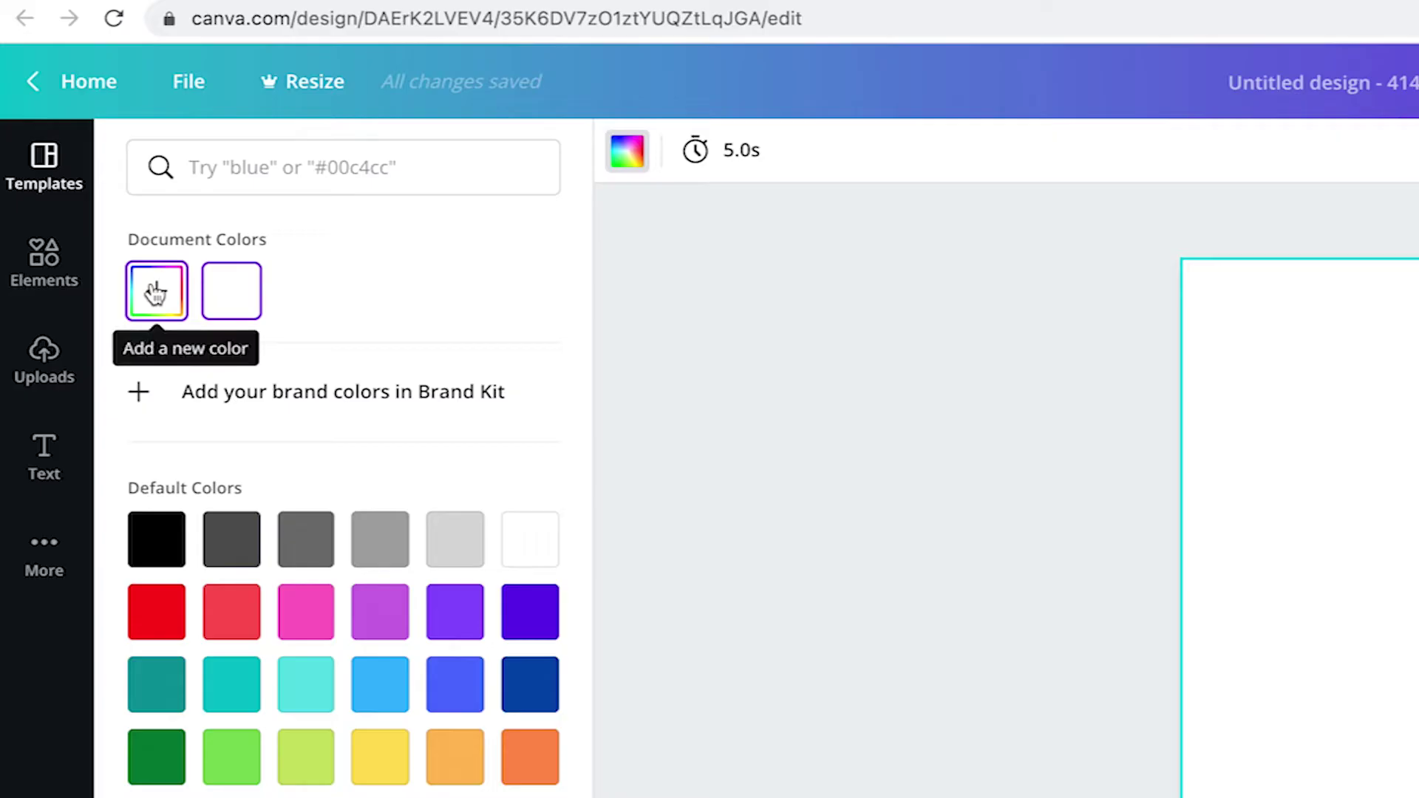
left_click(156, 292)
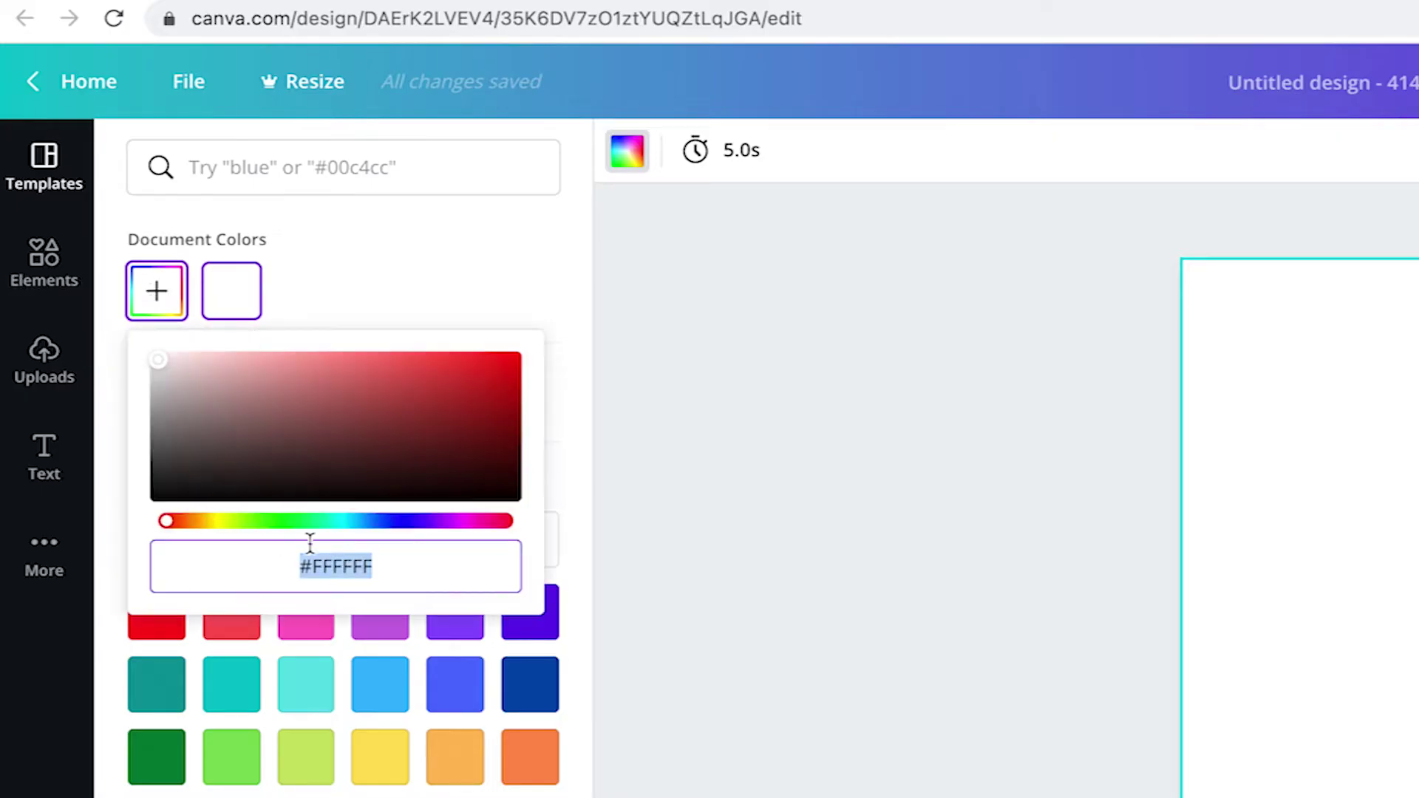
type("#0b0b2b")
key("Return")
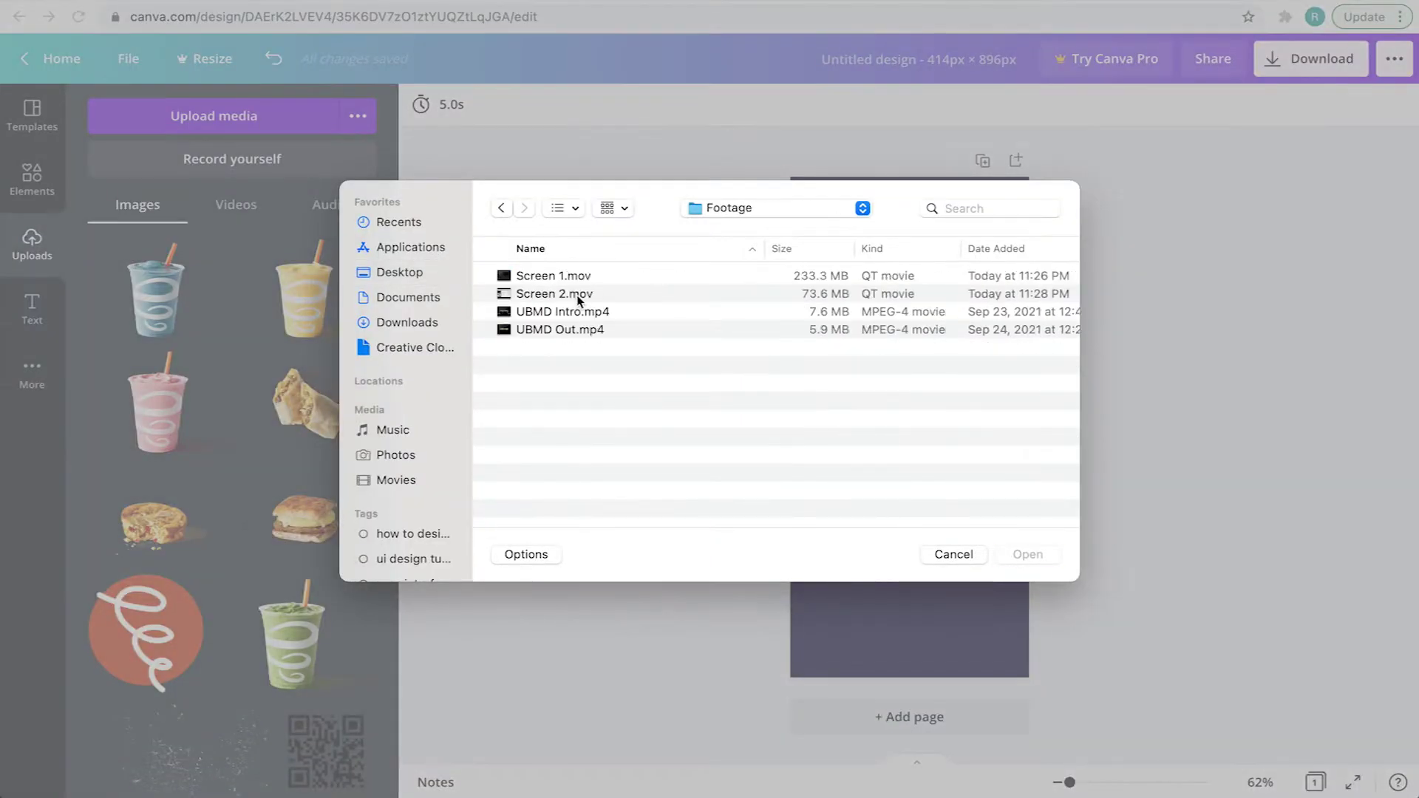
- Upload the party photo, then enlarge and centre it across the top of the page
double_click(580, 292)
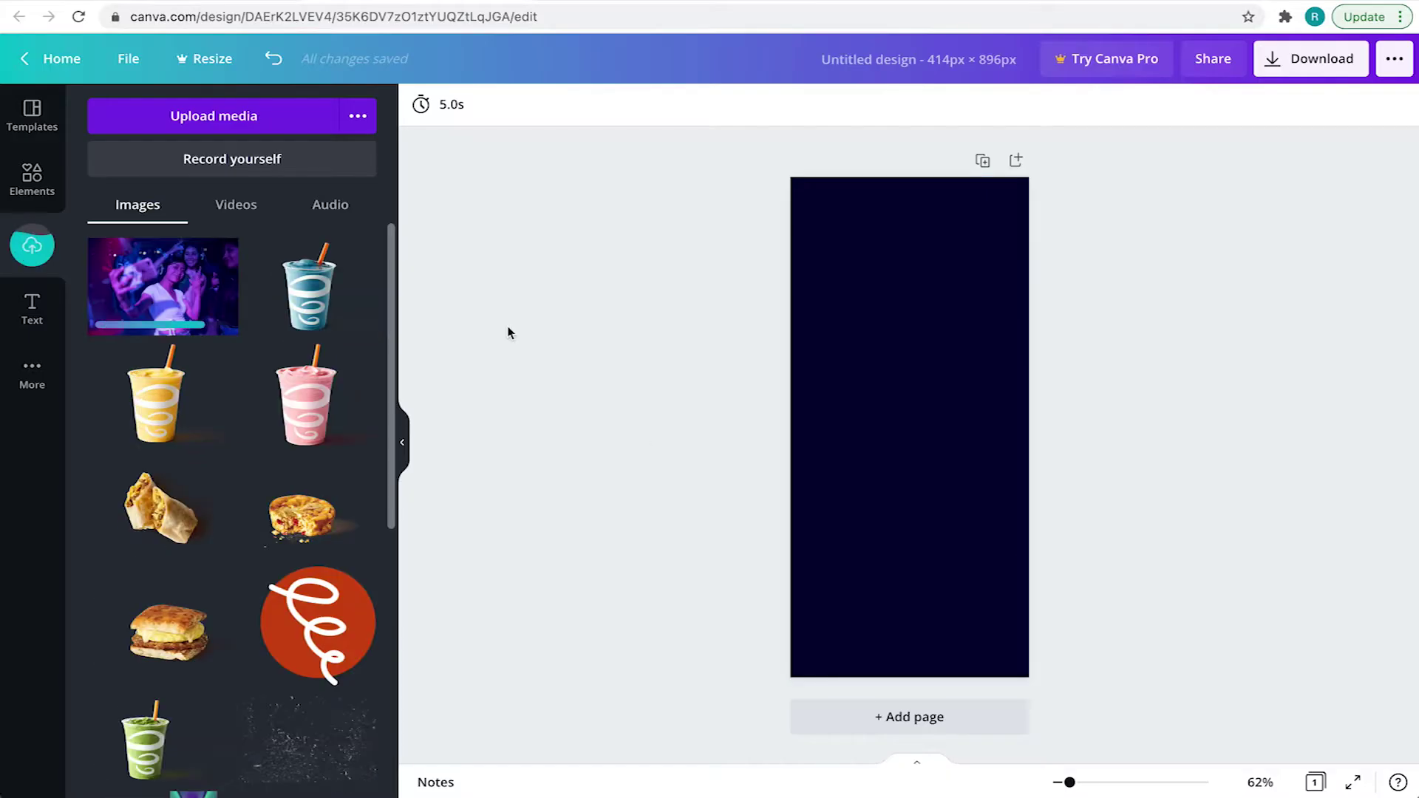
left_click(162, 286)
left_click_drag(909, 428, 884, 236)
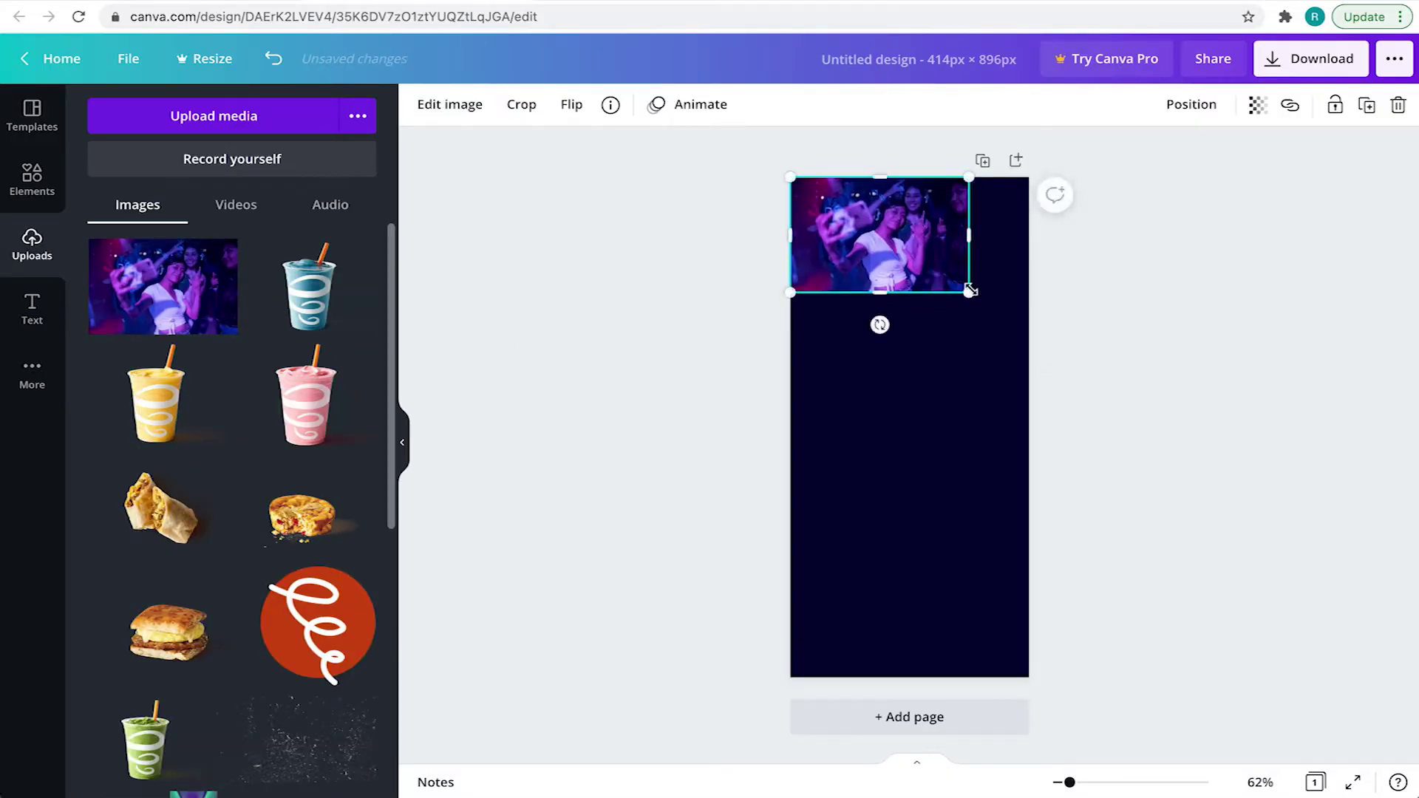
left_click_drag(970, 292, 1154, 411)
left_click_drag(998, 335, 938, 332)
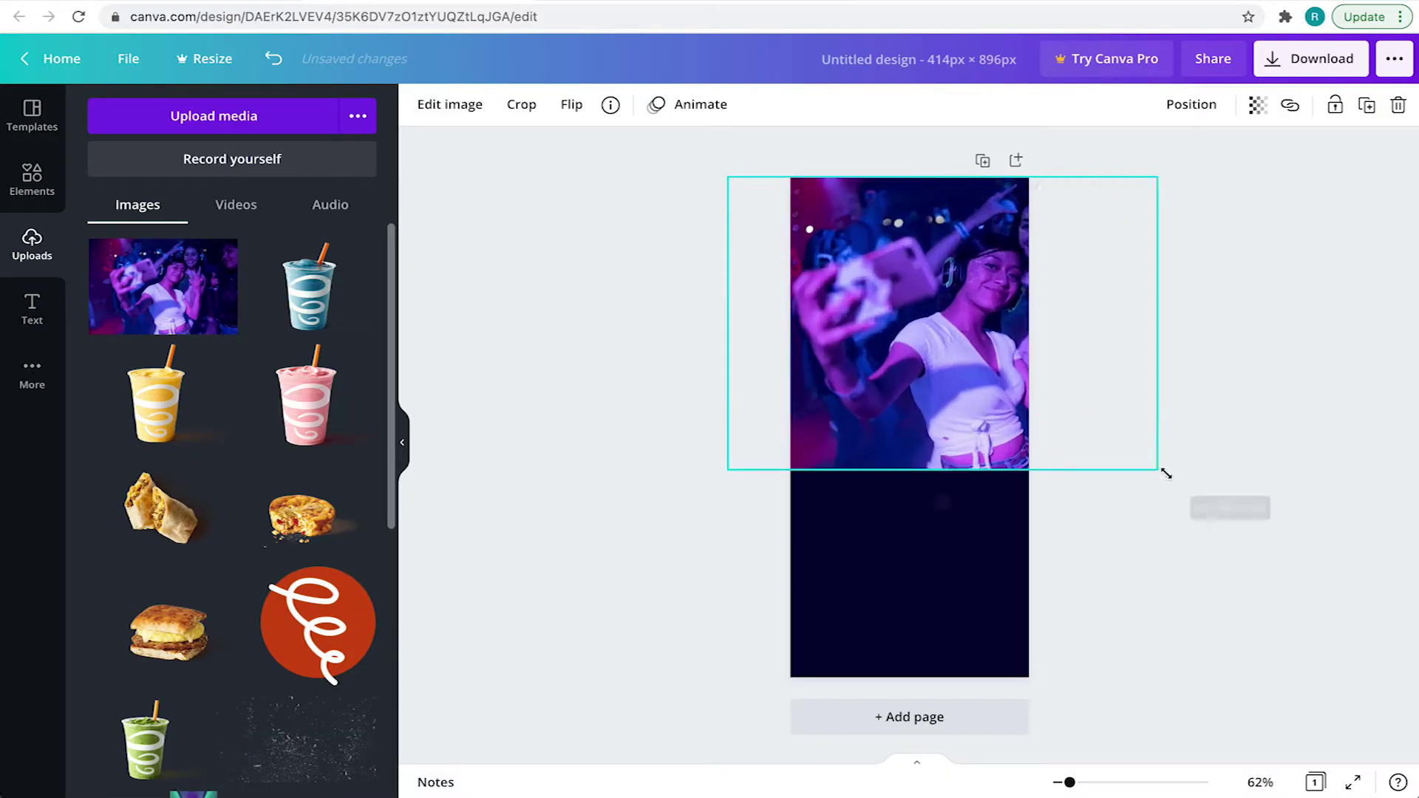
left_click_drag(1084, 411, 1253, 517)
left_click_drag(998, 421, 902, 426)
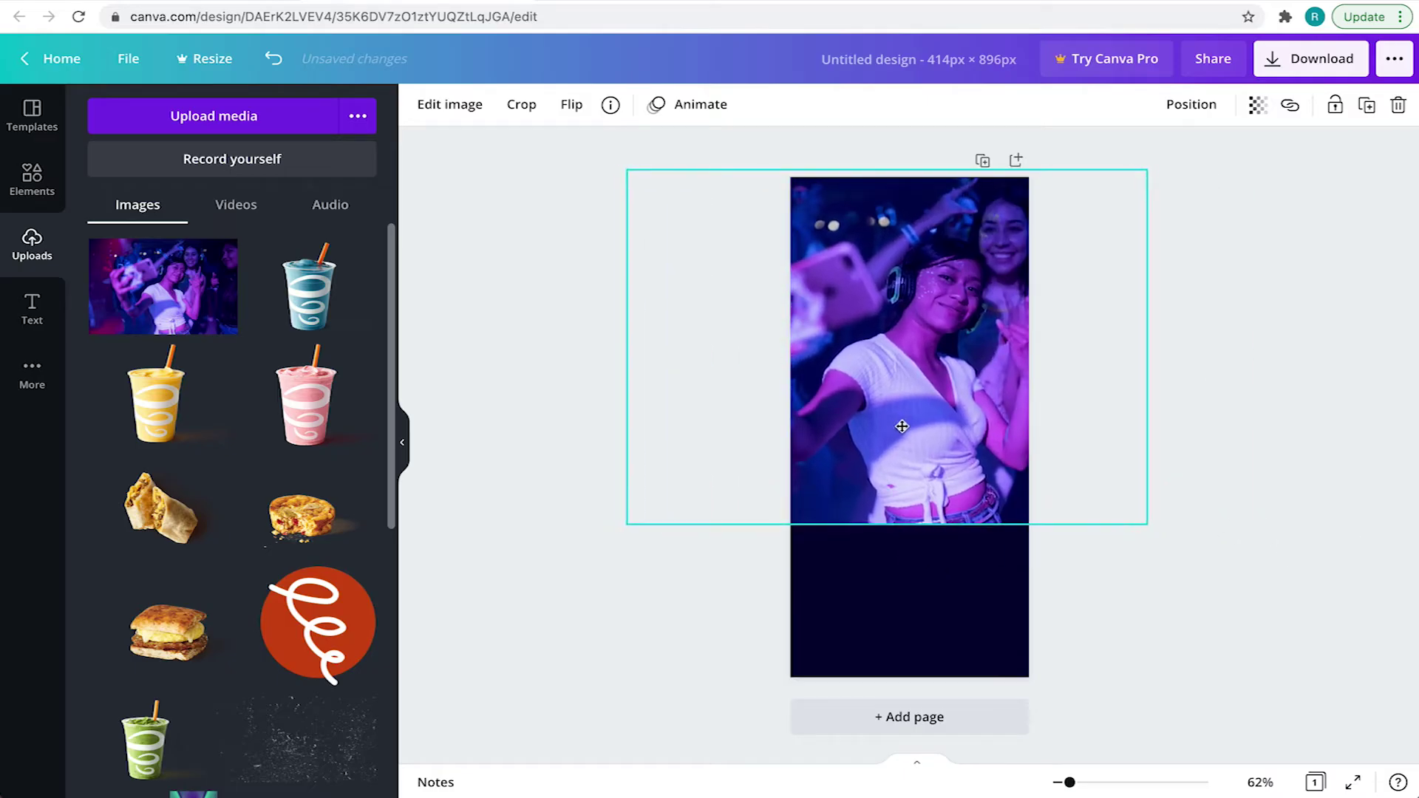
left_click(1213, 379)
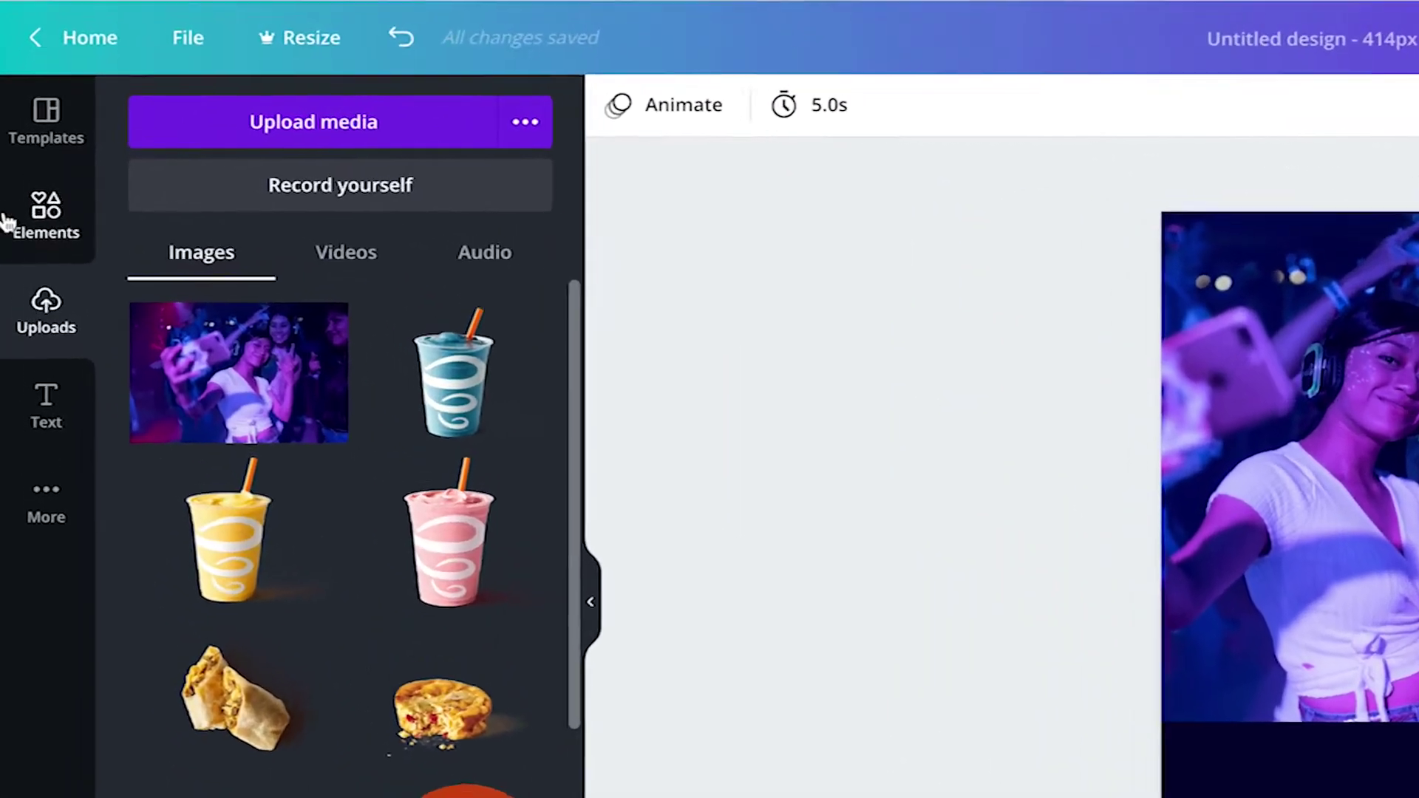
- Add a 'gradient fade' element and stretch it over the photo
left_click(31, 184)
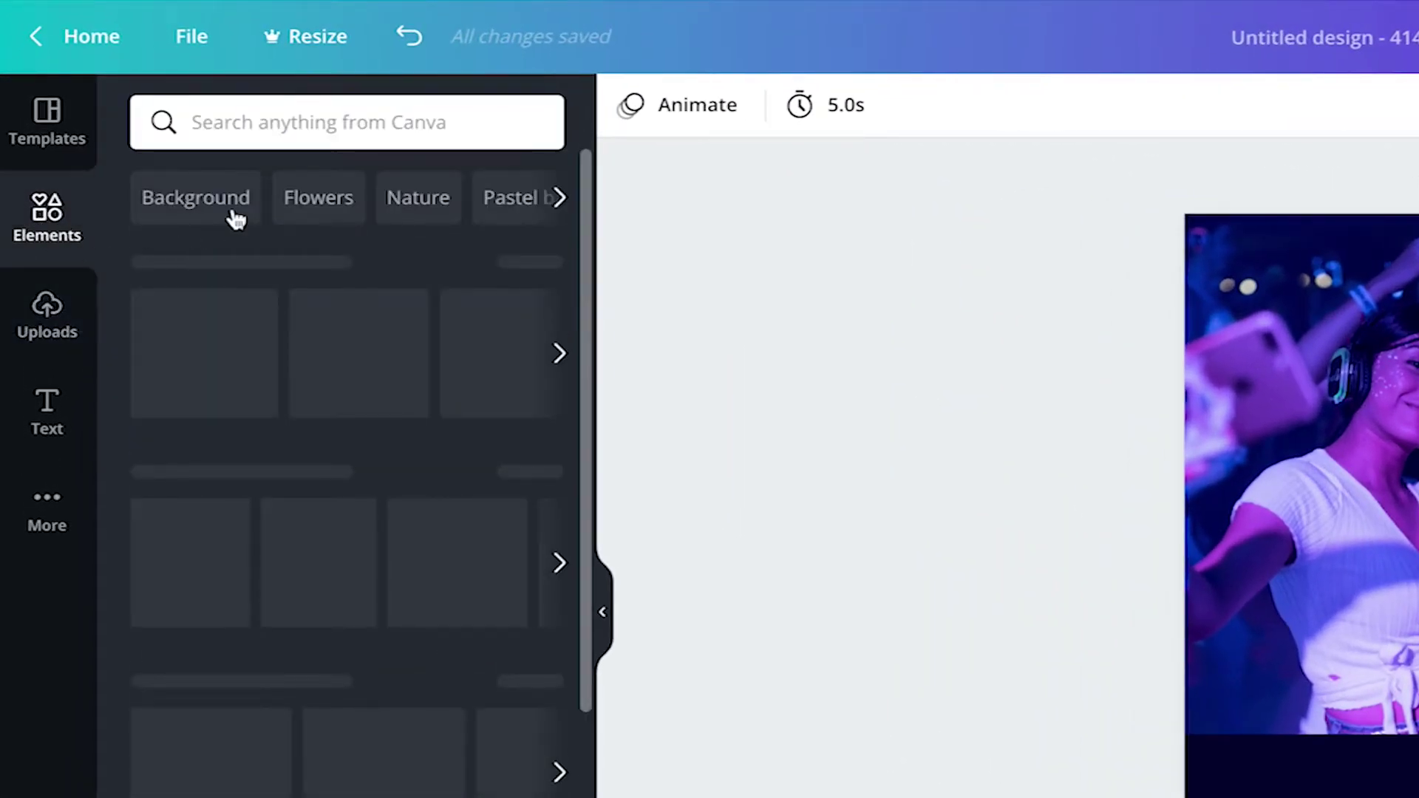
left_click(313, 134)
type("gr")
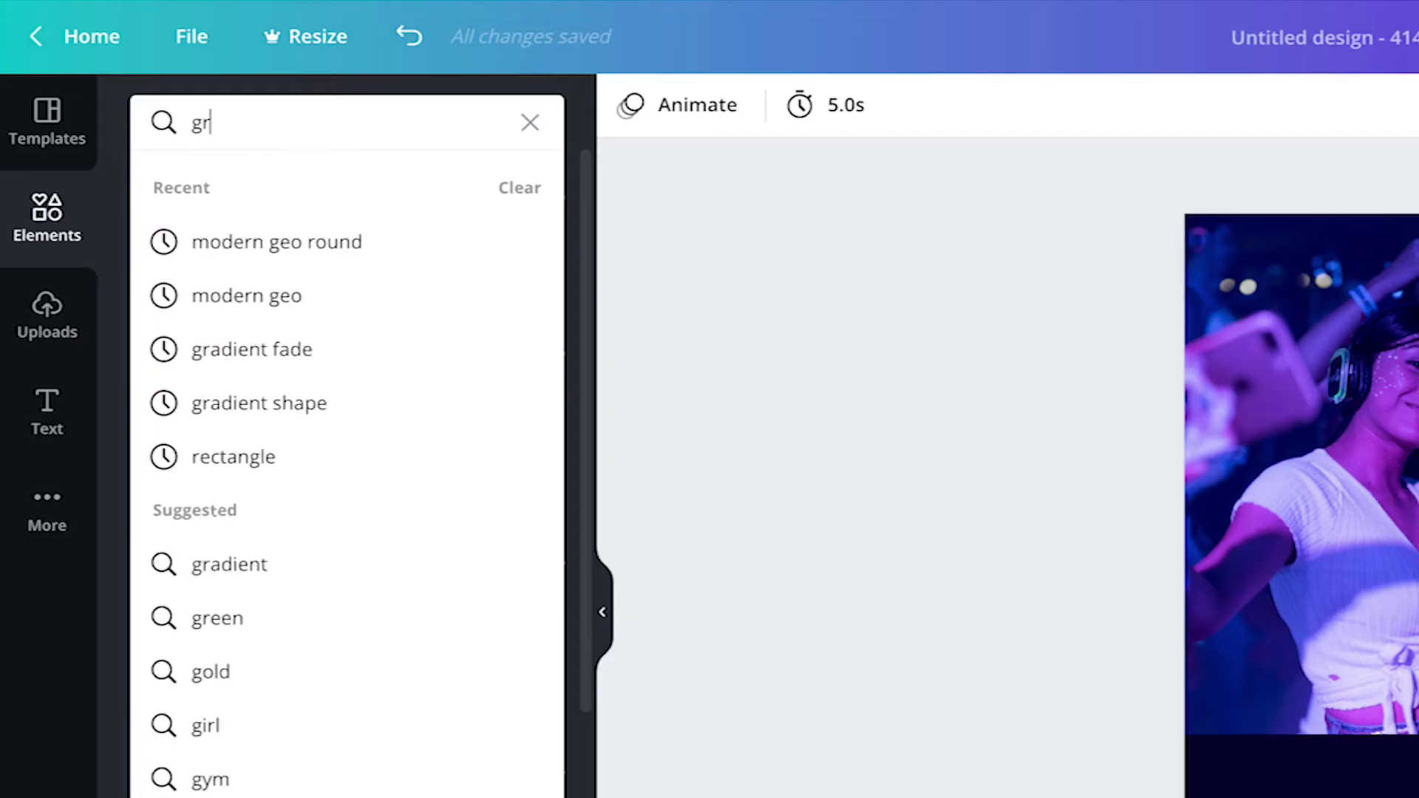
type("adient fade")
key("Return")
left_click(215, 455)
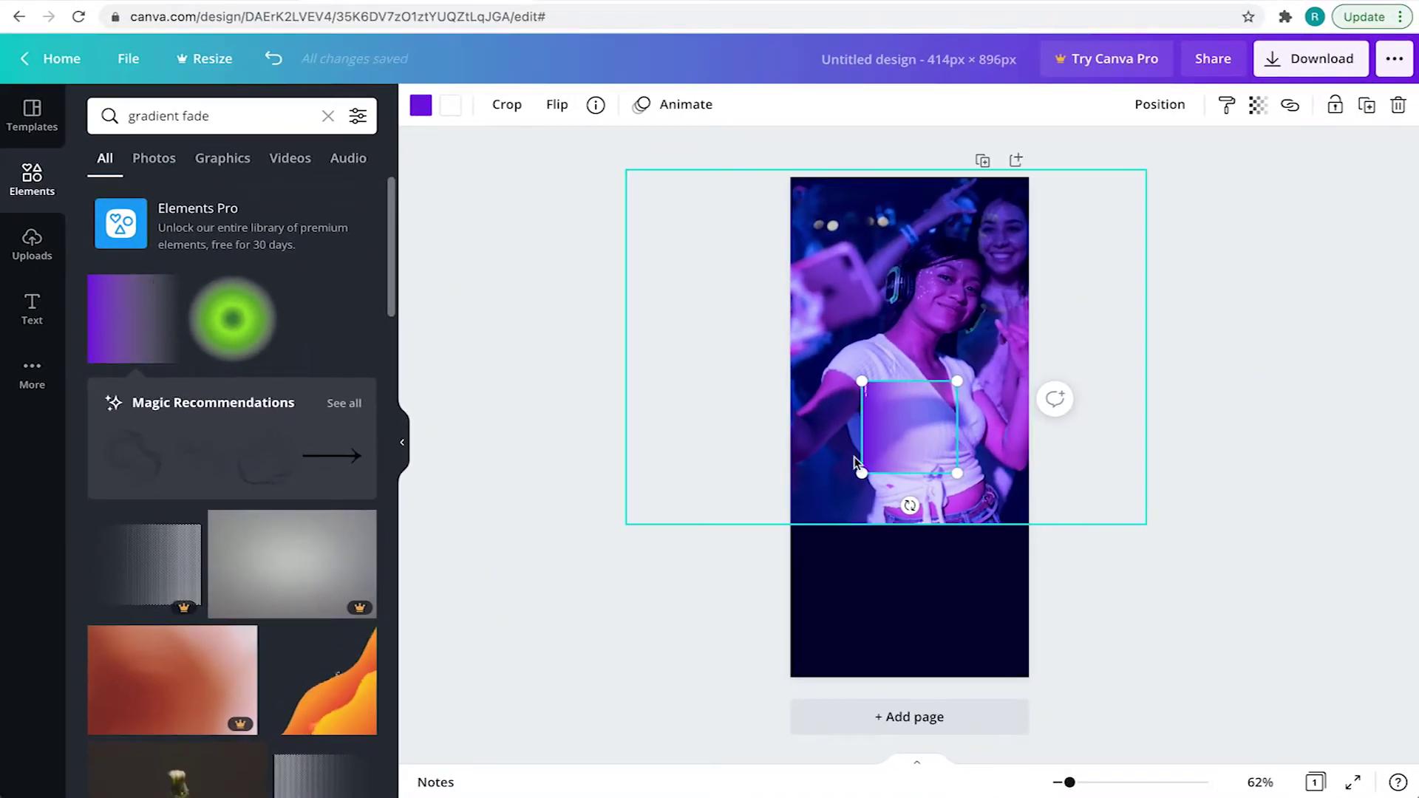
left_click_drag(911, 505, 1078, 416)
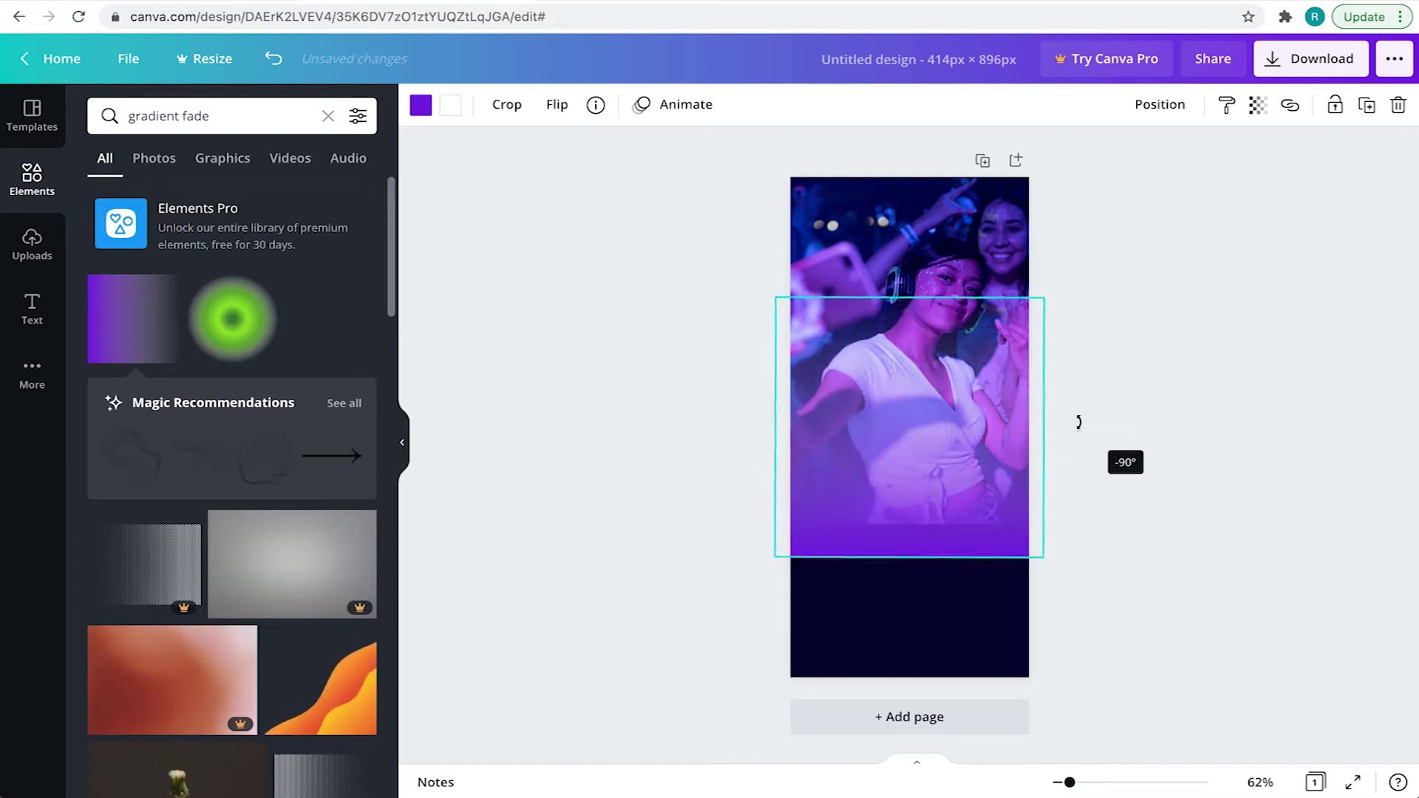
left_click_drag(954, 517, 954, 519)
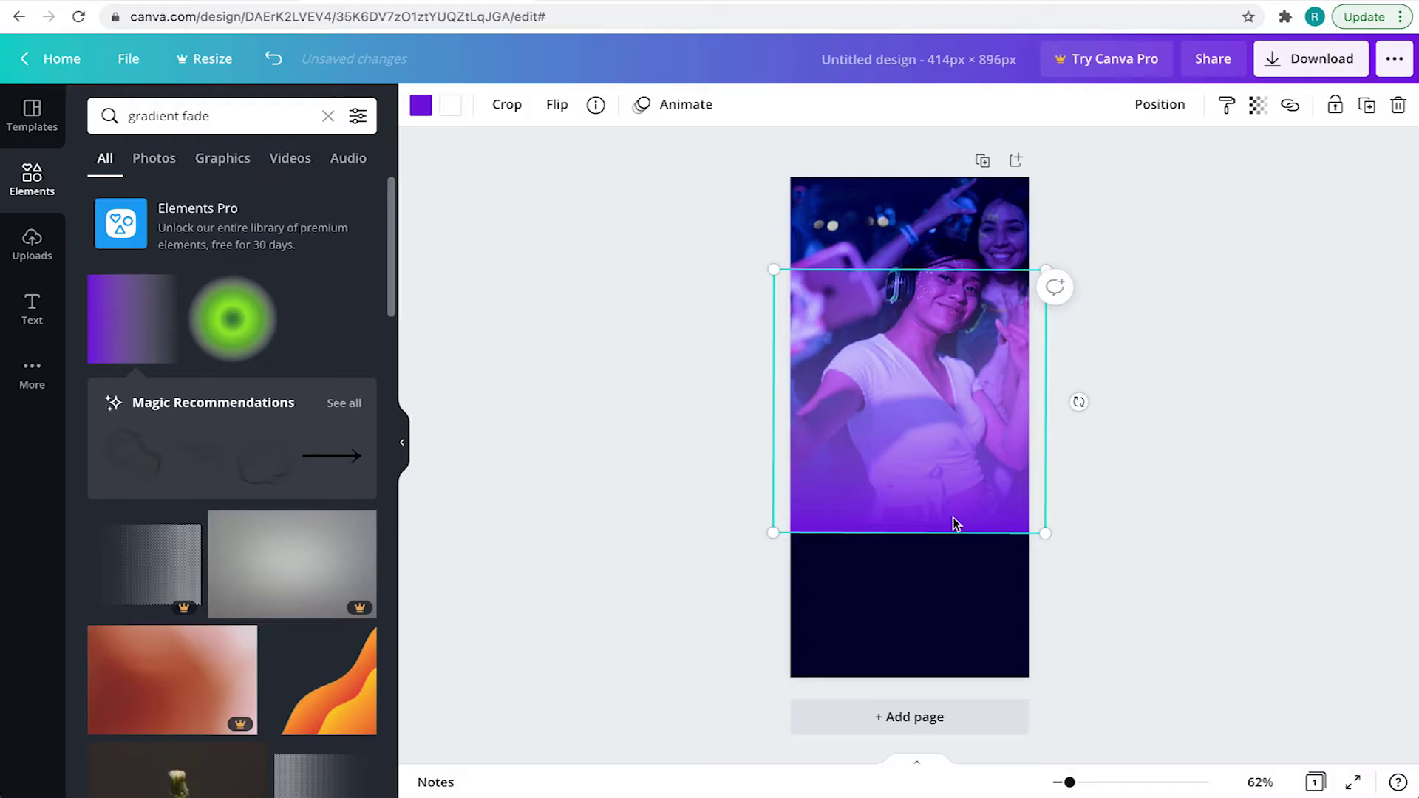
- Set both gradient colours to dark navy and adjust the gradient's size
left_click(420, 104)
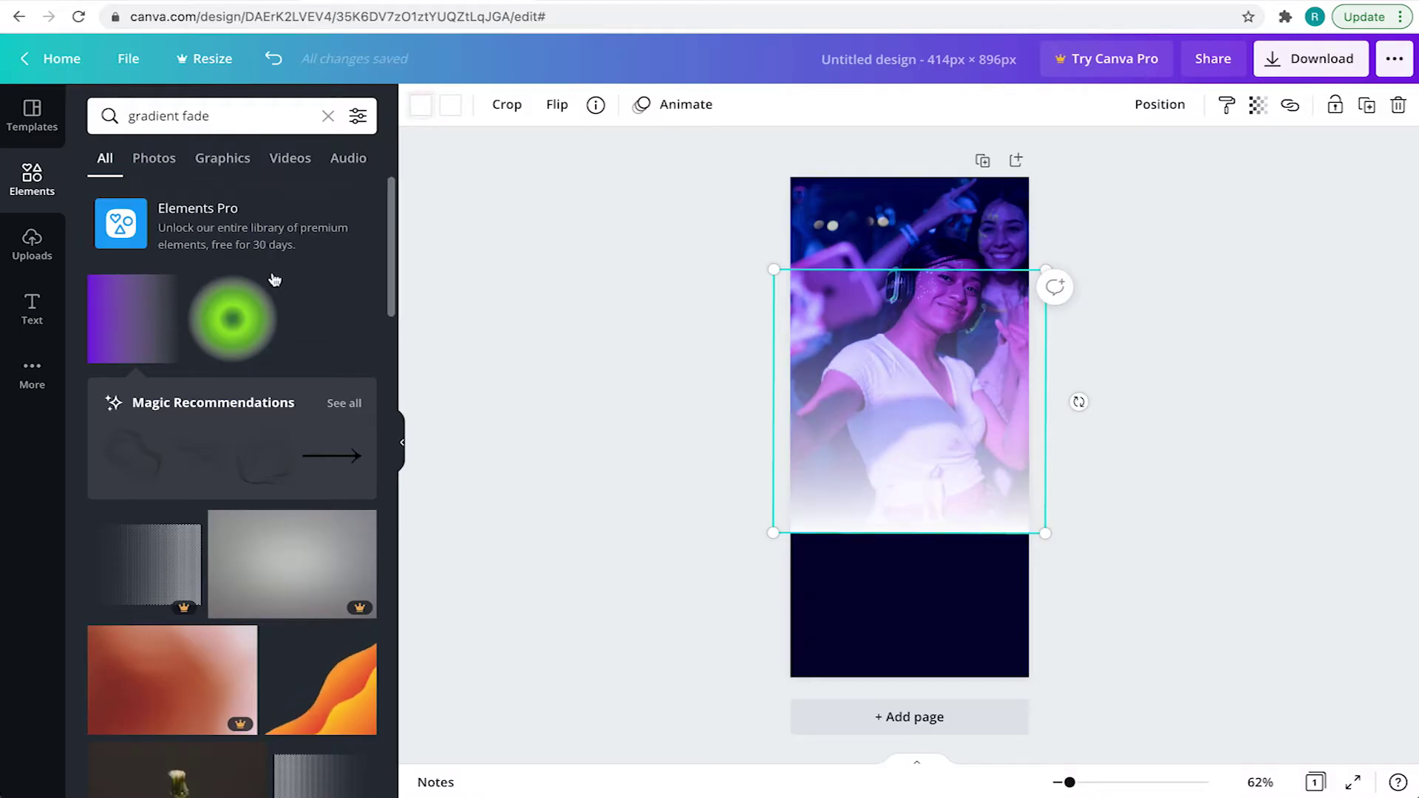
left_click(157, 199)
left_click(451, 104)
left_click(157, 197)
left_click(900, 396)
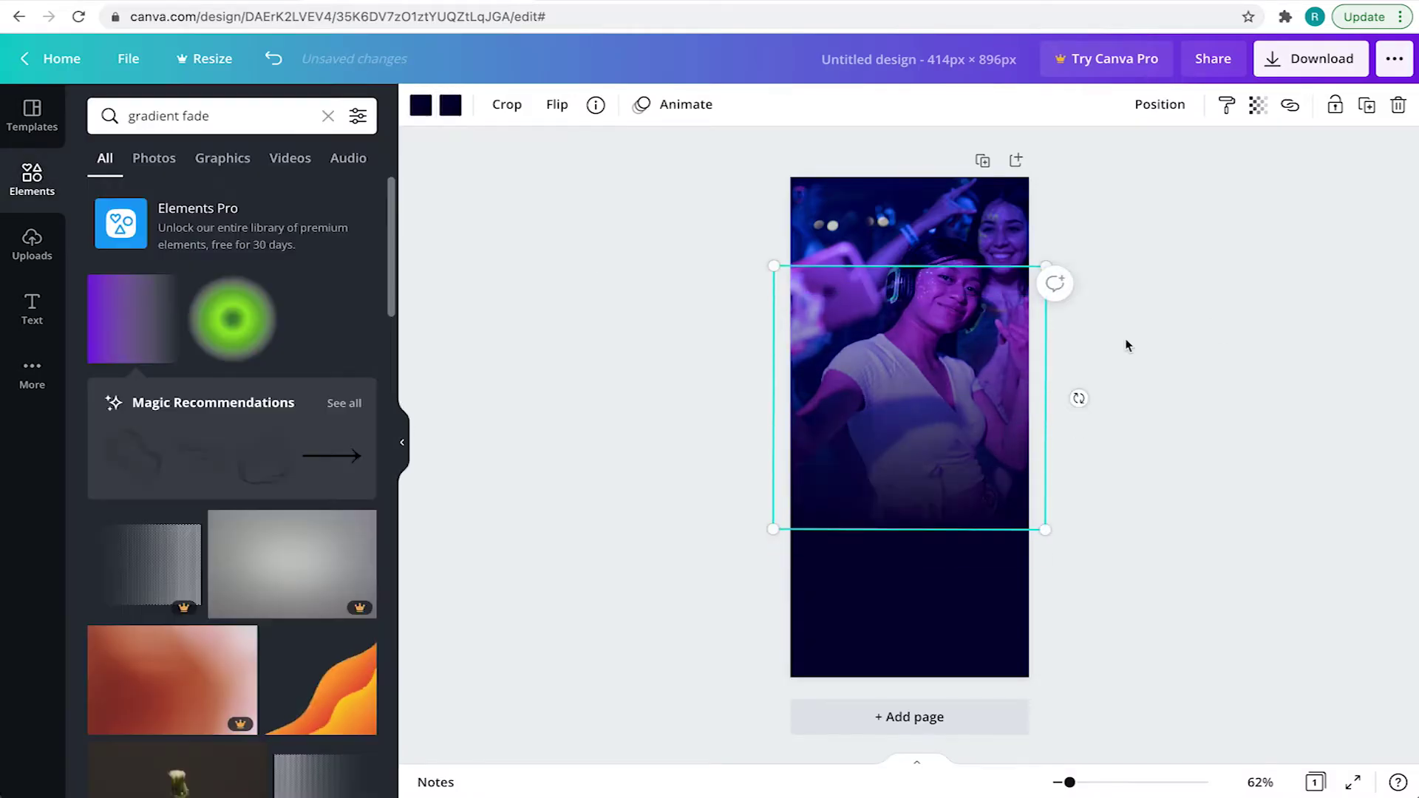
left_click_drag(773, 269, 742, 210)
left_click(1185, 213)
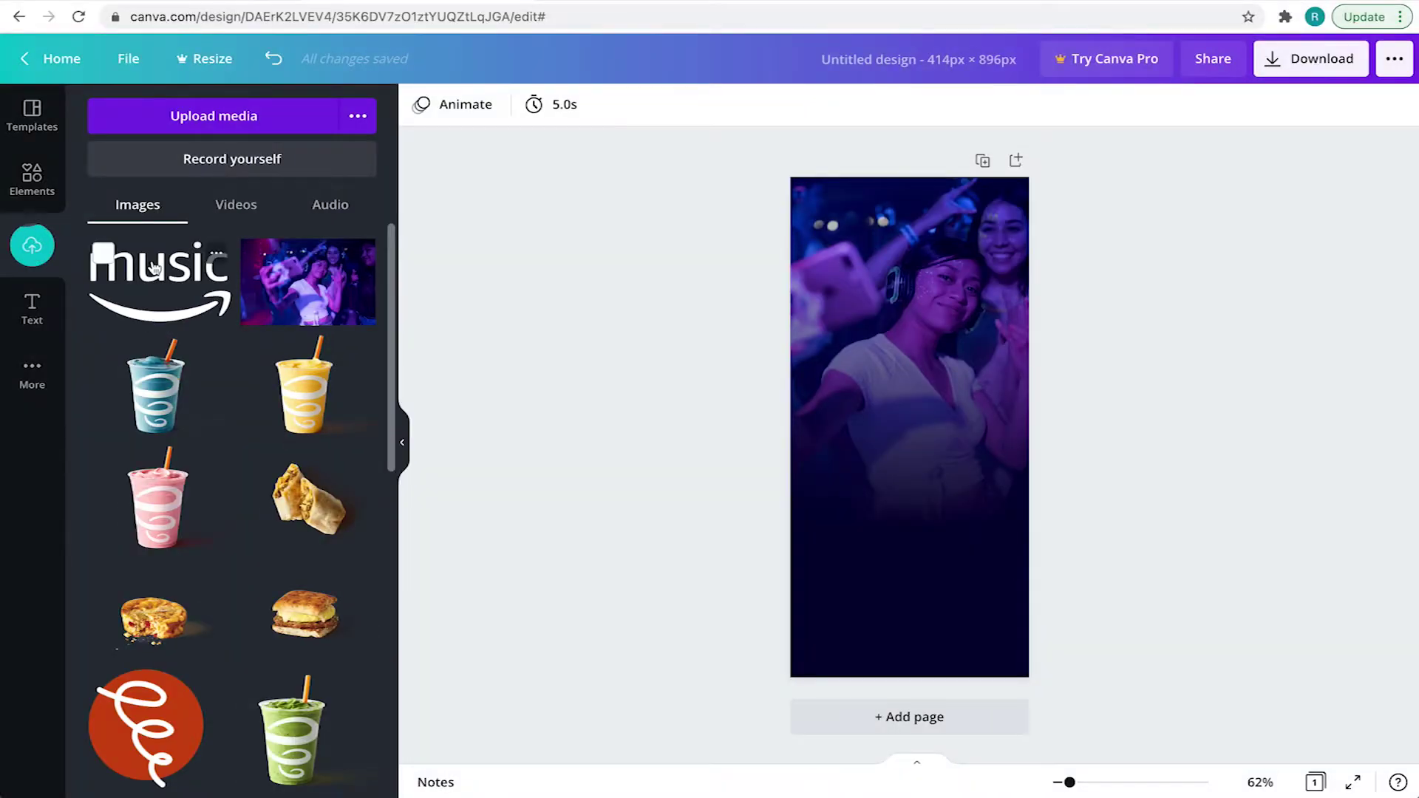
- Add the uploaded music logo and place it at the top of the page
left_click(159, 280)
mouse_move(972, 470)
left_mouse_down()
mouse_move(972, 290)
mouse_move(945, 270)
mouse_move(933, 228)
left_mouse_up()
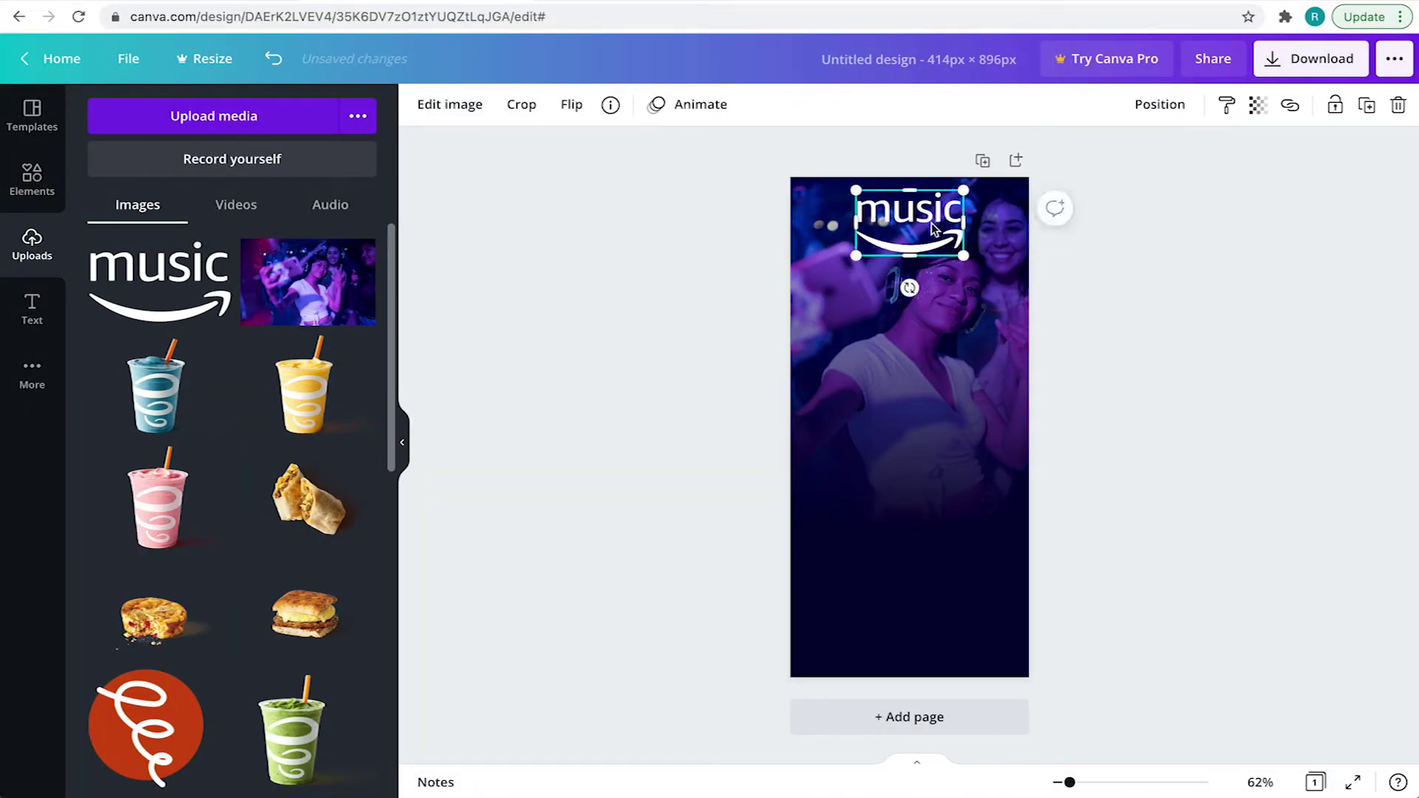
left_click(558, 325)
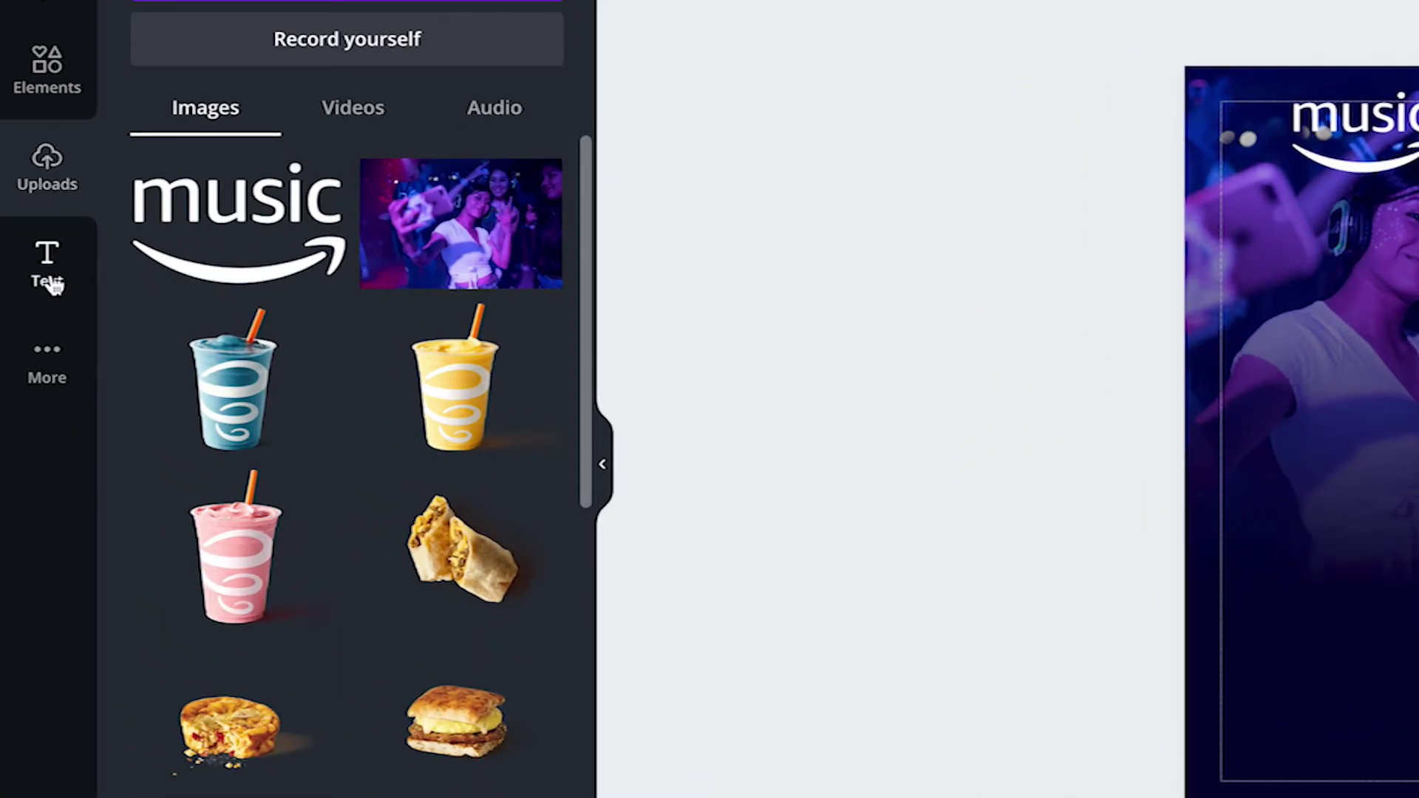
- Add a heading text box below the photo and change it to 'Millions of songs and podcasts'
left_click(47, 267)
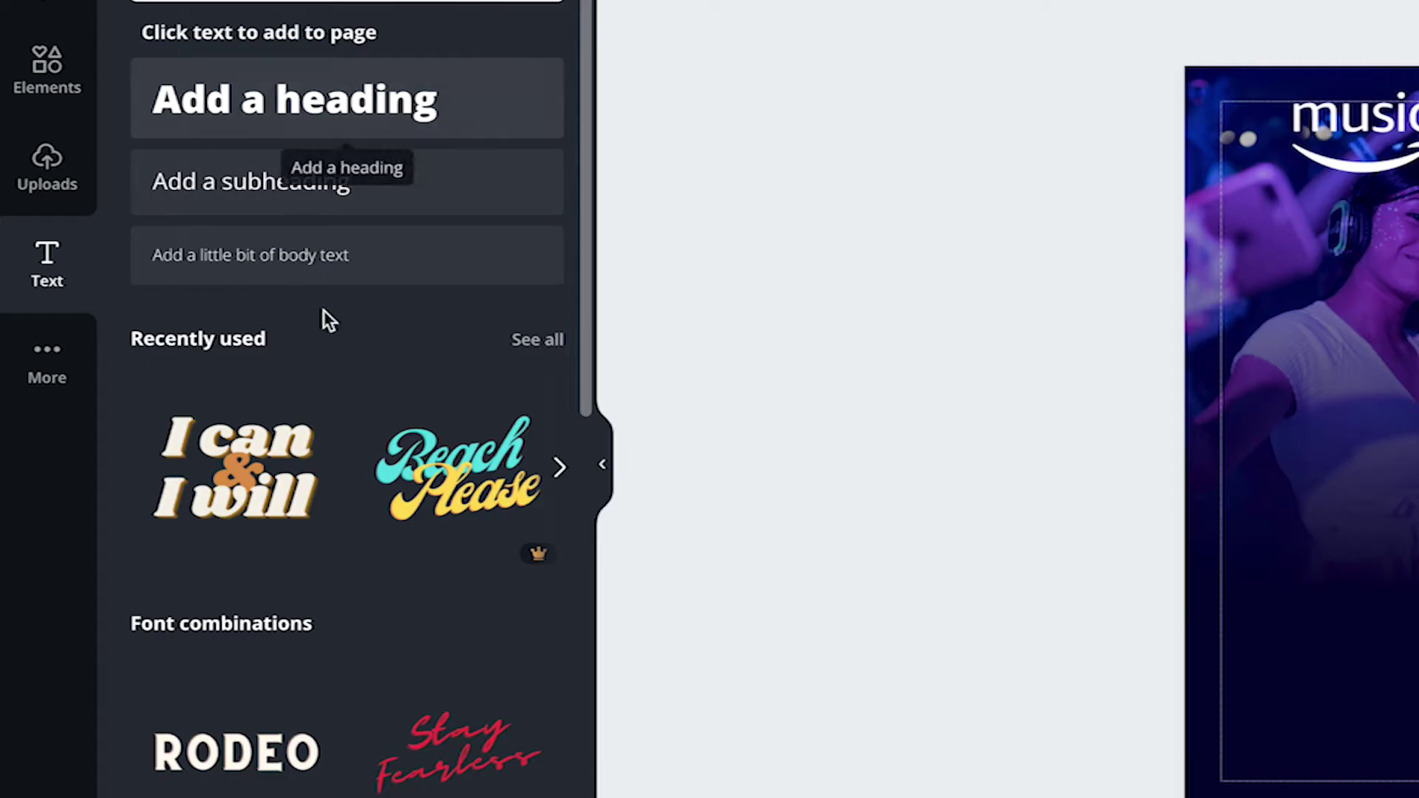
mouse_move(293, 99)
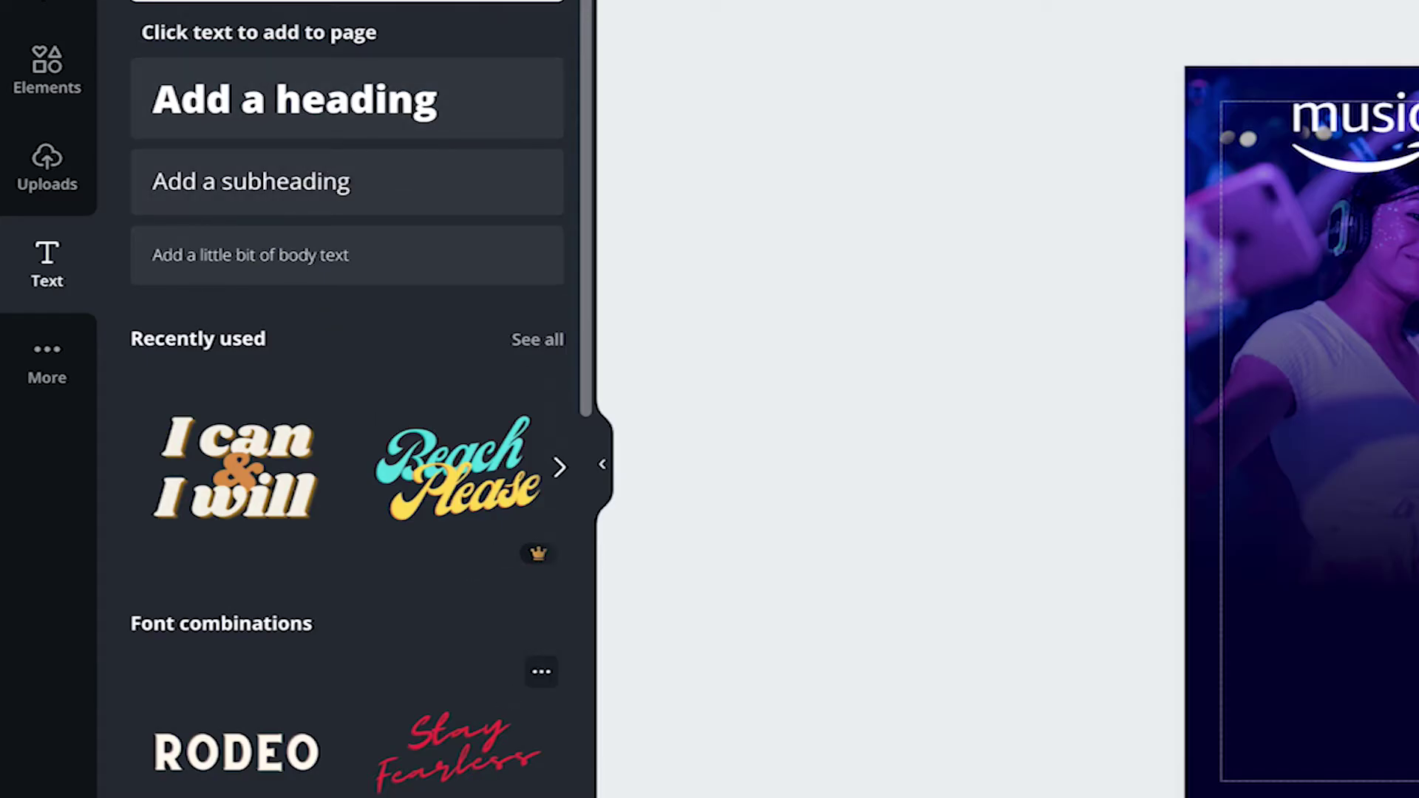
left_click(383, 119)
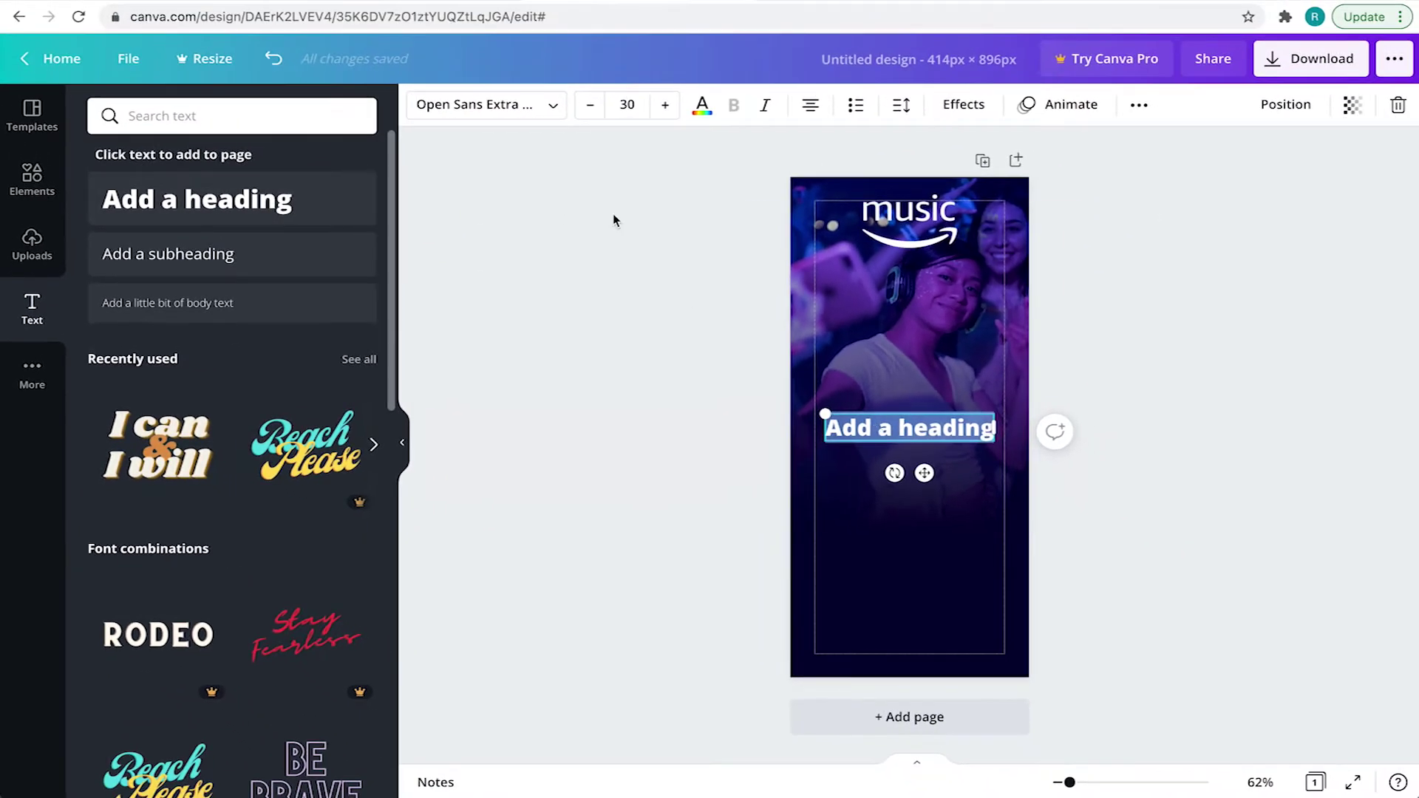
left_click(516, 108)
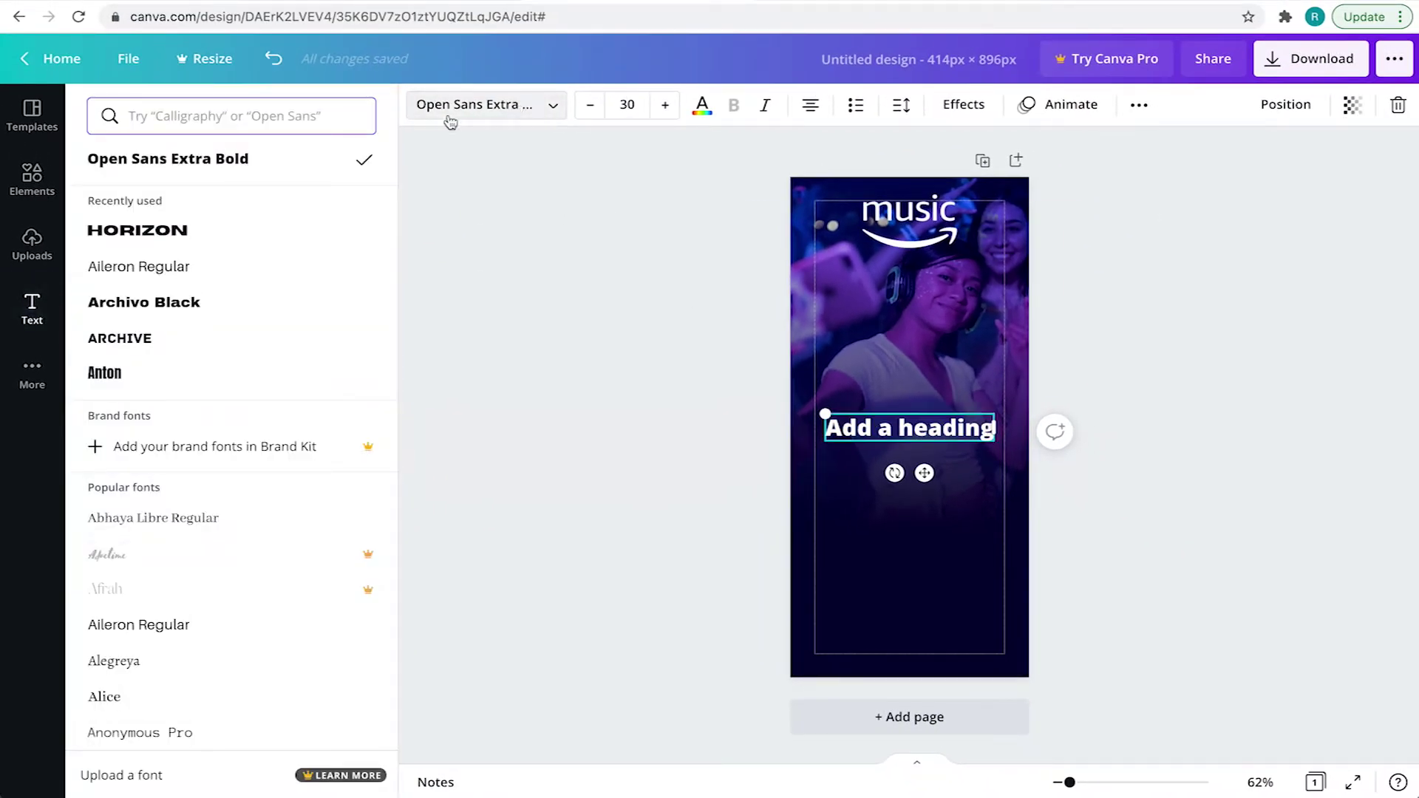
scroll(210, 429, "down", 1)
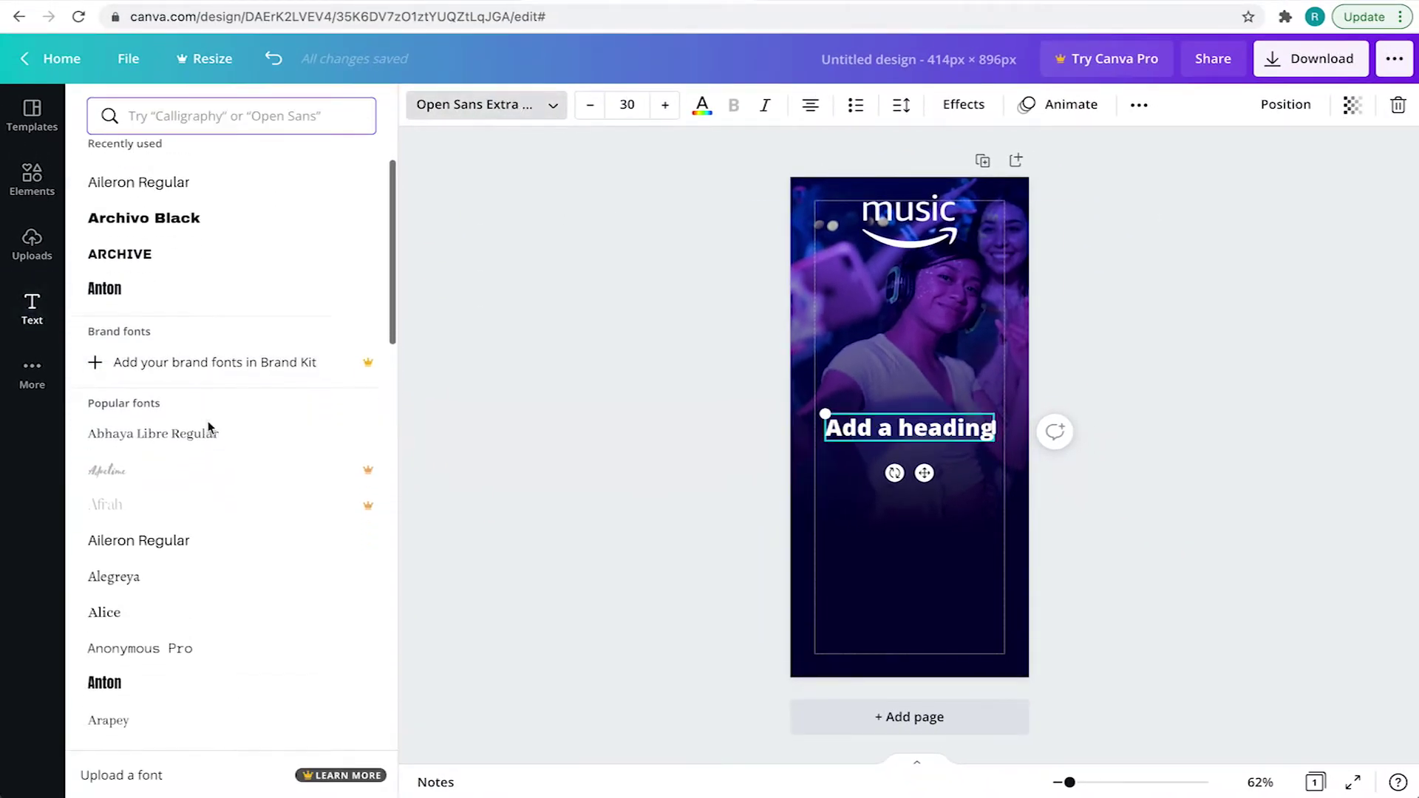
scroll(210, 430, "down", 2)
scroll(210, 429, "down", 2)
scroll(210, 429, "down", 2)
scroll(210, 429, "down", 1)
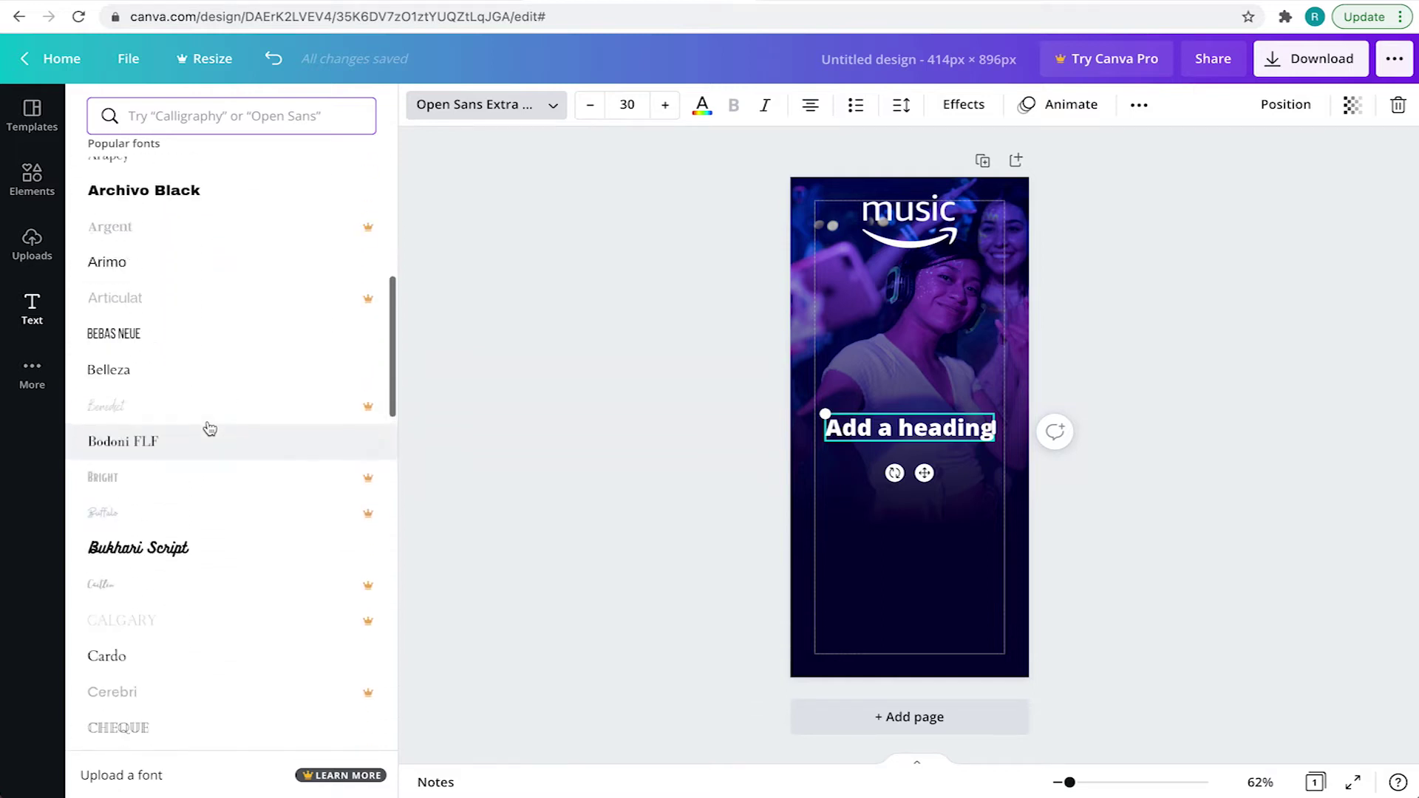
scroll(209, 427, "up", 6)
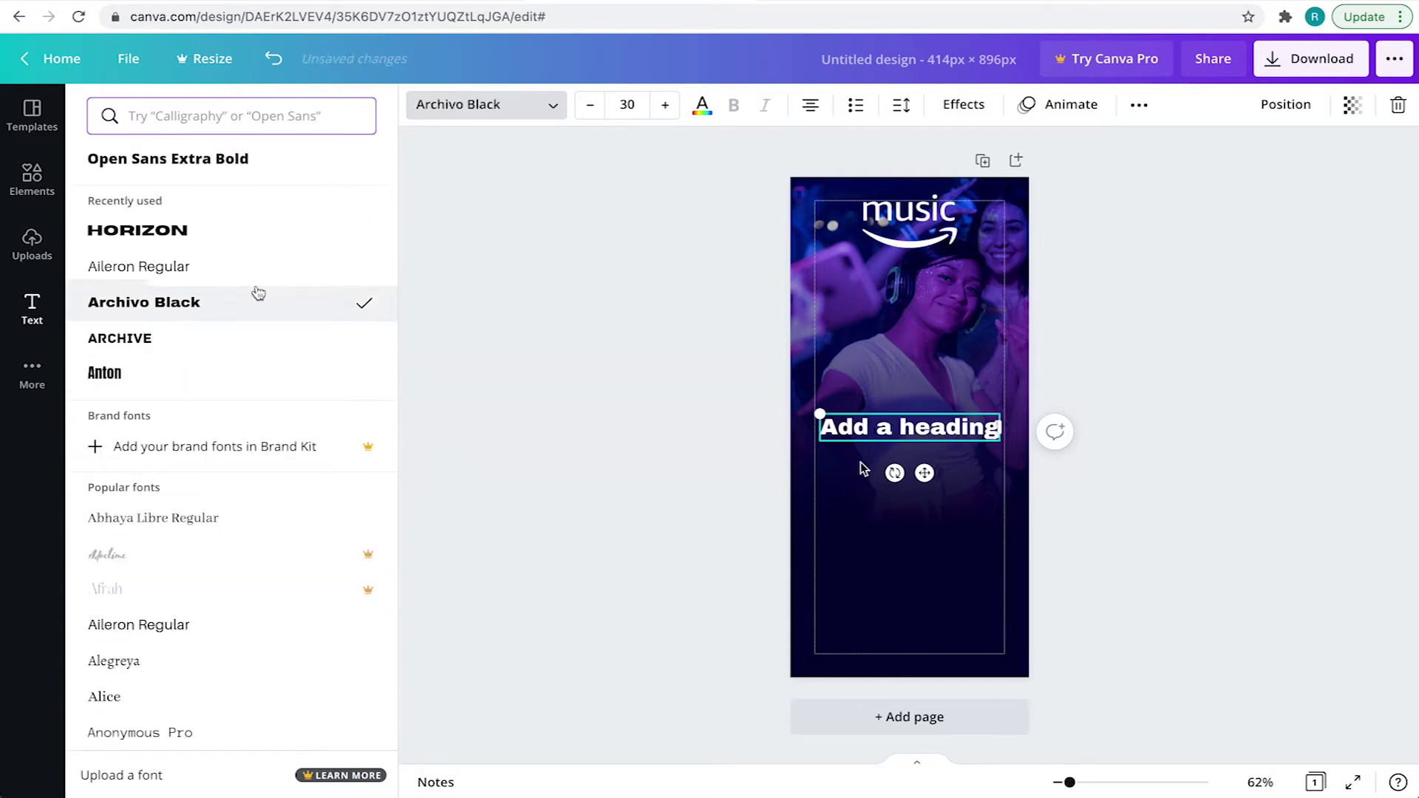
triple_click(909, 427)
type("Millions of songs and podcasts")
left_click(1111, 473)
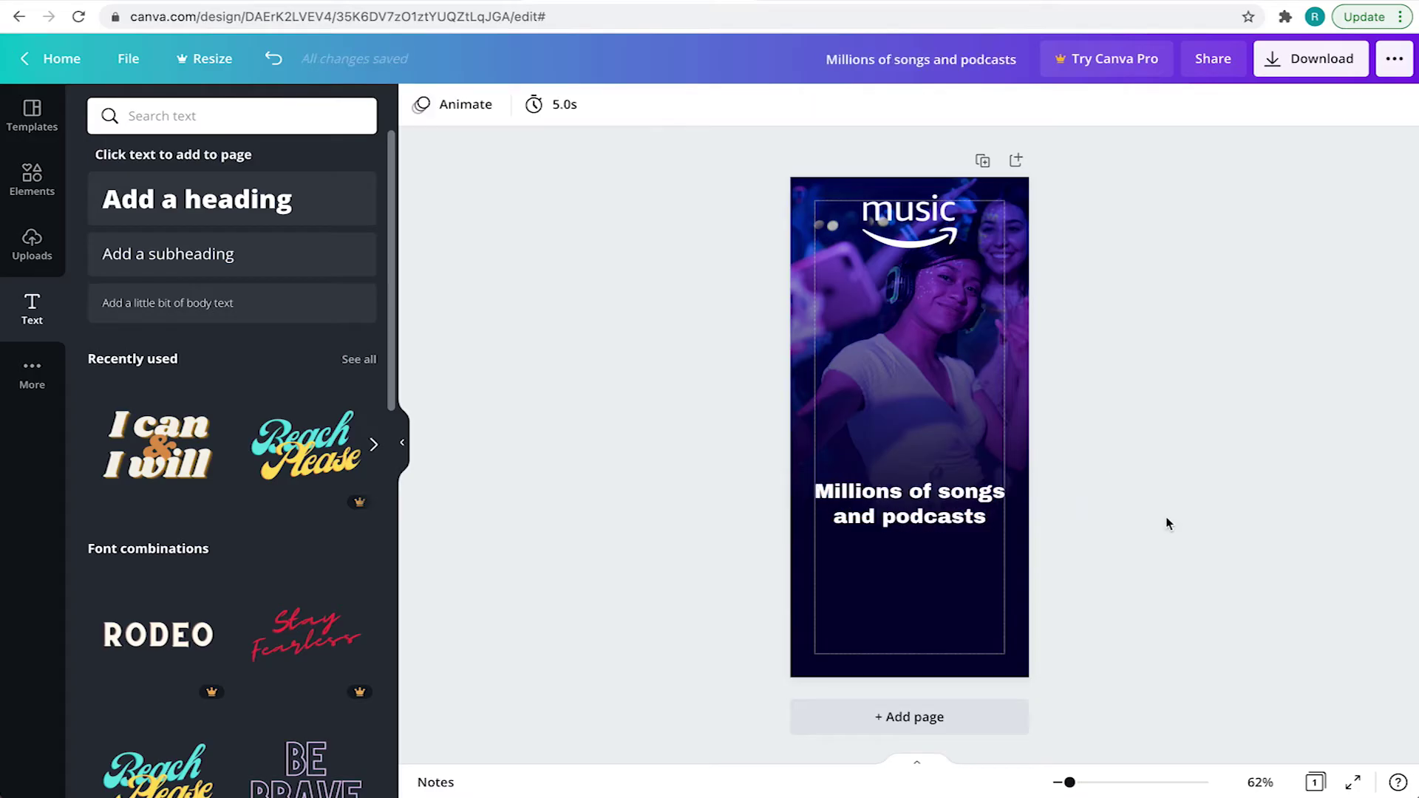
- Paste 'Listening is everything' in grey Aileron Regular 20, placed under the heading
type("Listening is everything")
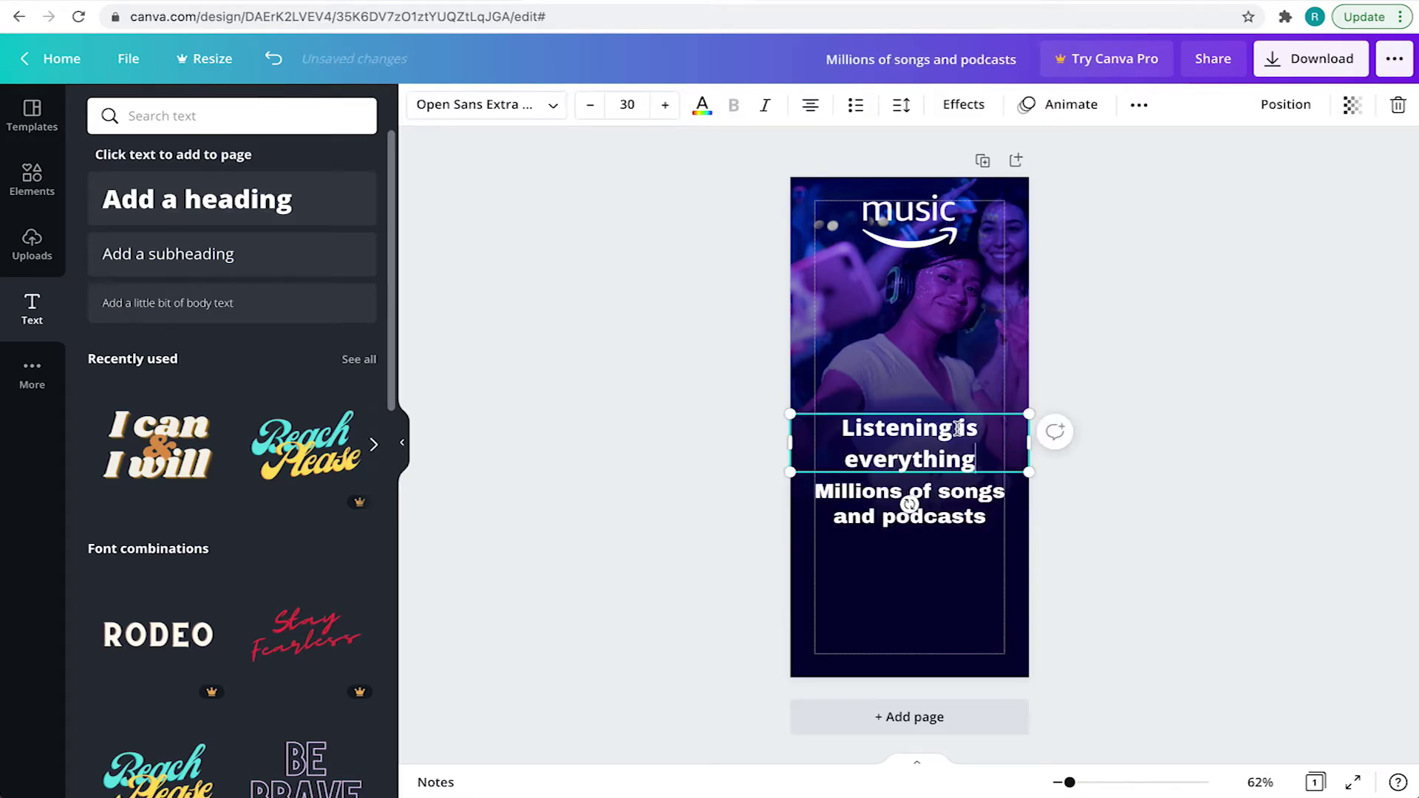
left_click(880, 754)
left_click(910, 423)
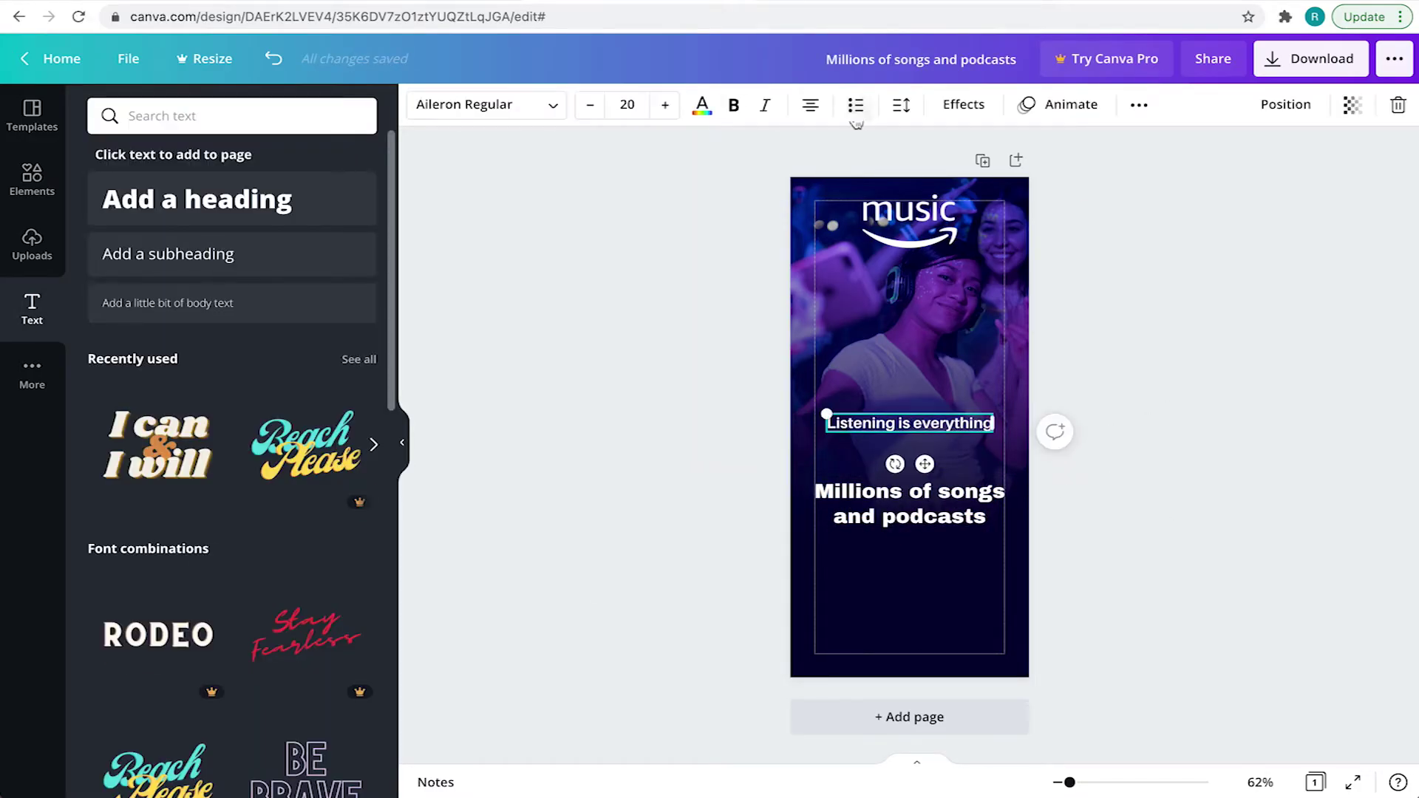
left_click(702, 104)
left_click_drag(910, 422, 918, 549)
left_click(1058, 497)
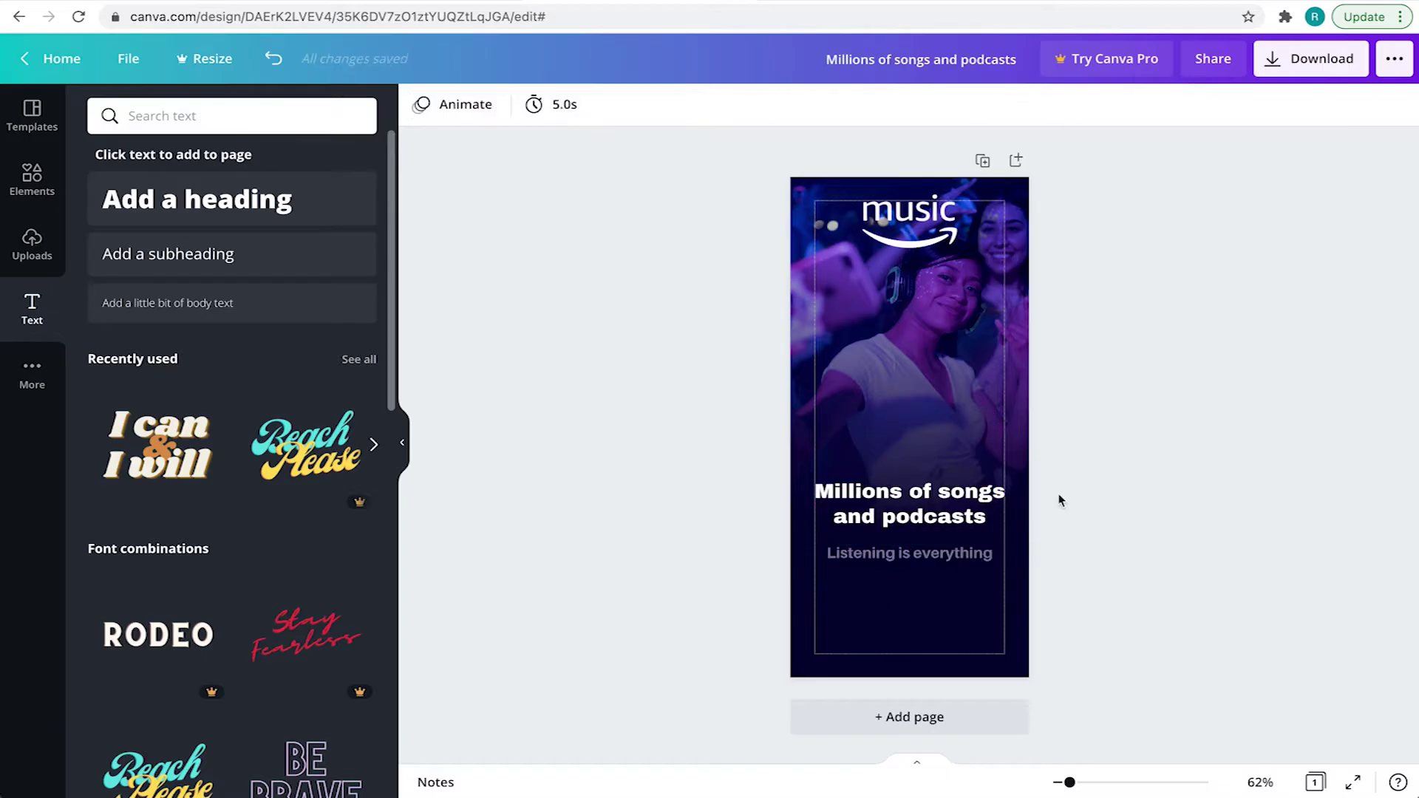
left_click(1083, 518)
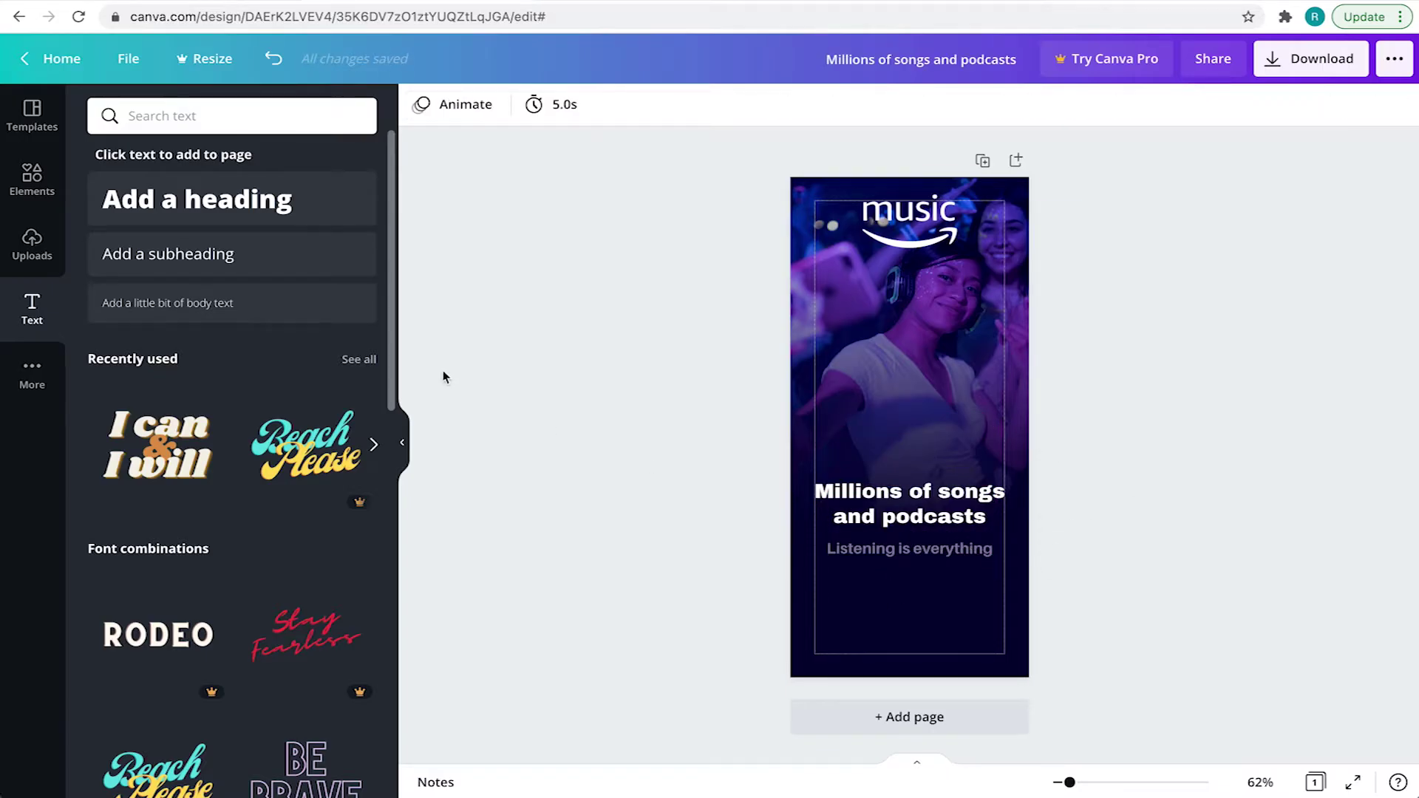
- Add the red pill shape from a 'modern geo' search, stretched full width below the tagline
left_click(32, 180)
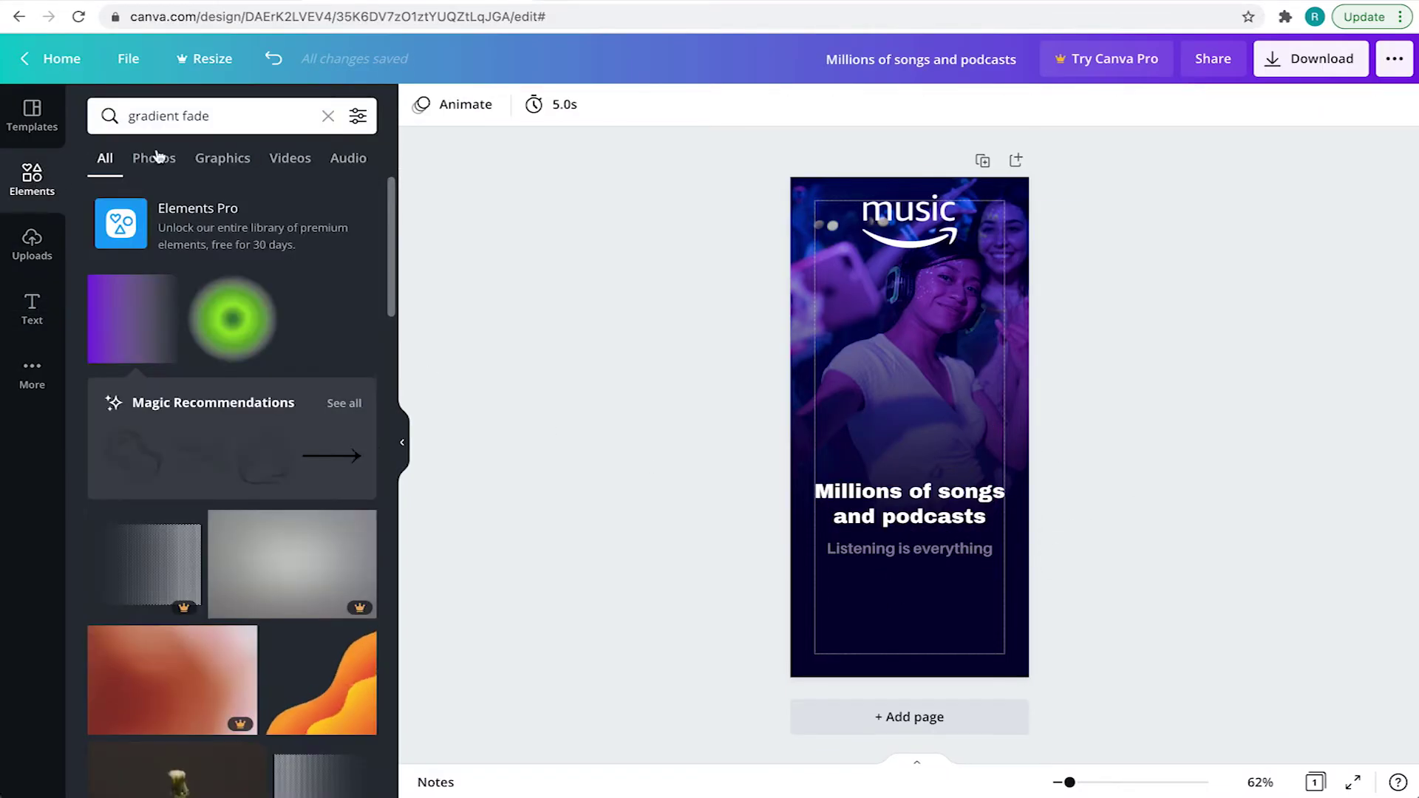
left_click(329, 116)
type("modern geo")
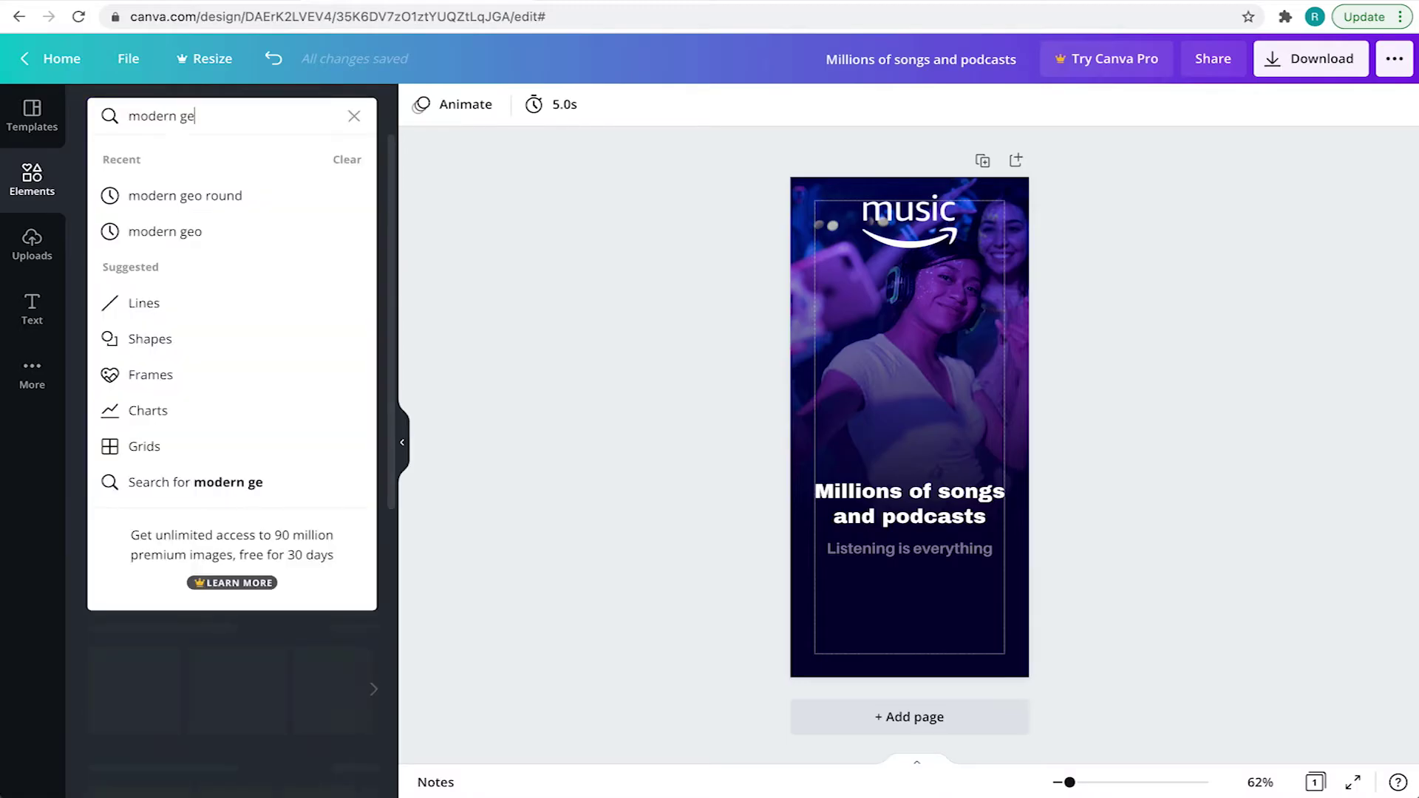
key("Return")
left_click(132, 342)
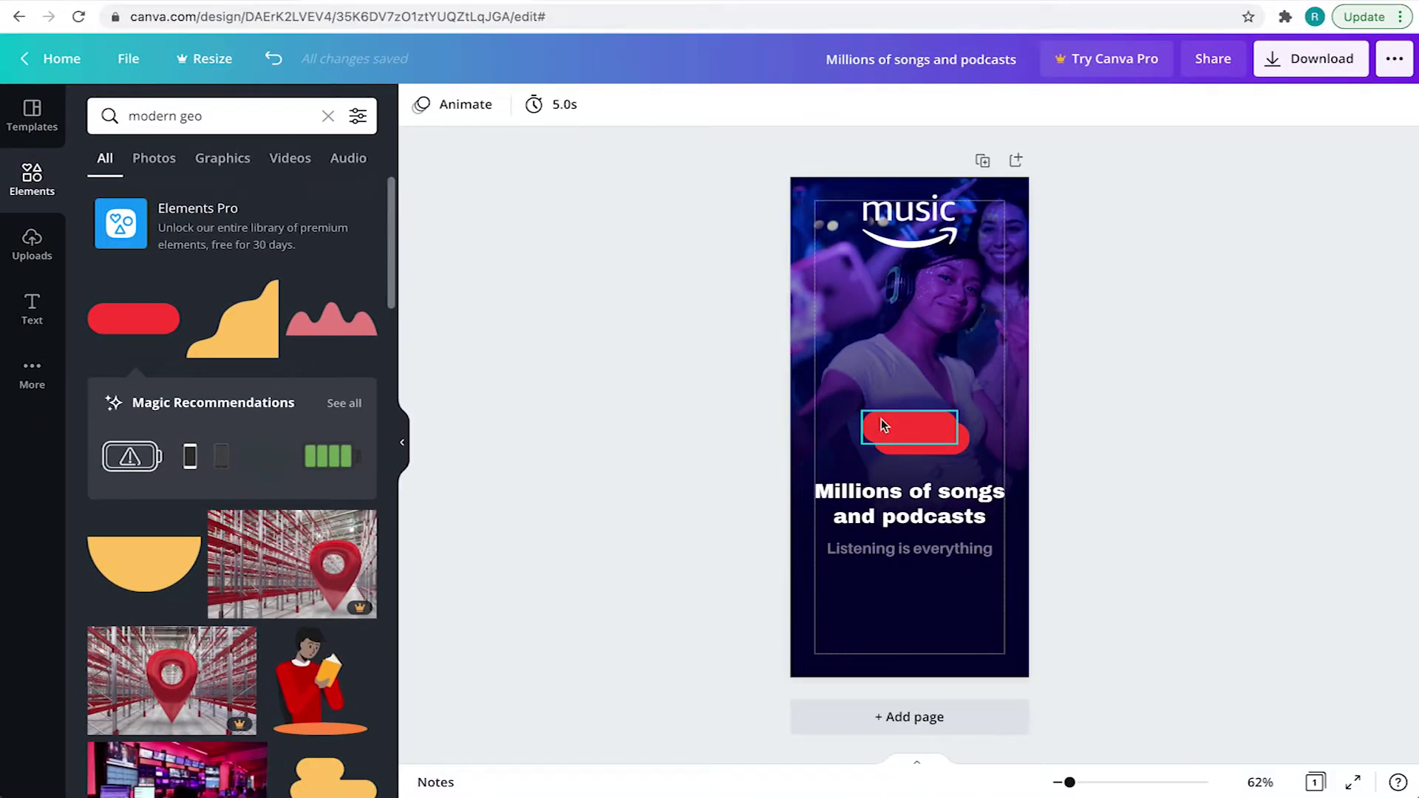
mouse_move(218, 371)
left_mouse_down()
mouse_move(862, 544)
mouse_move(839, 589)
left_mouse_up()
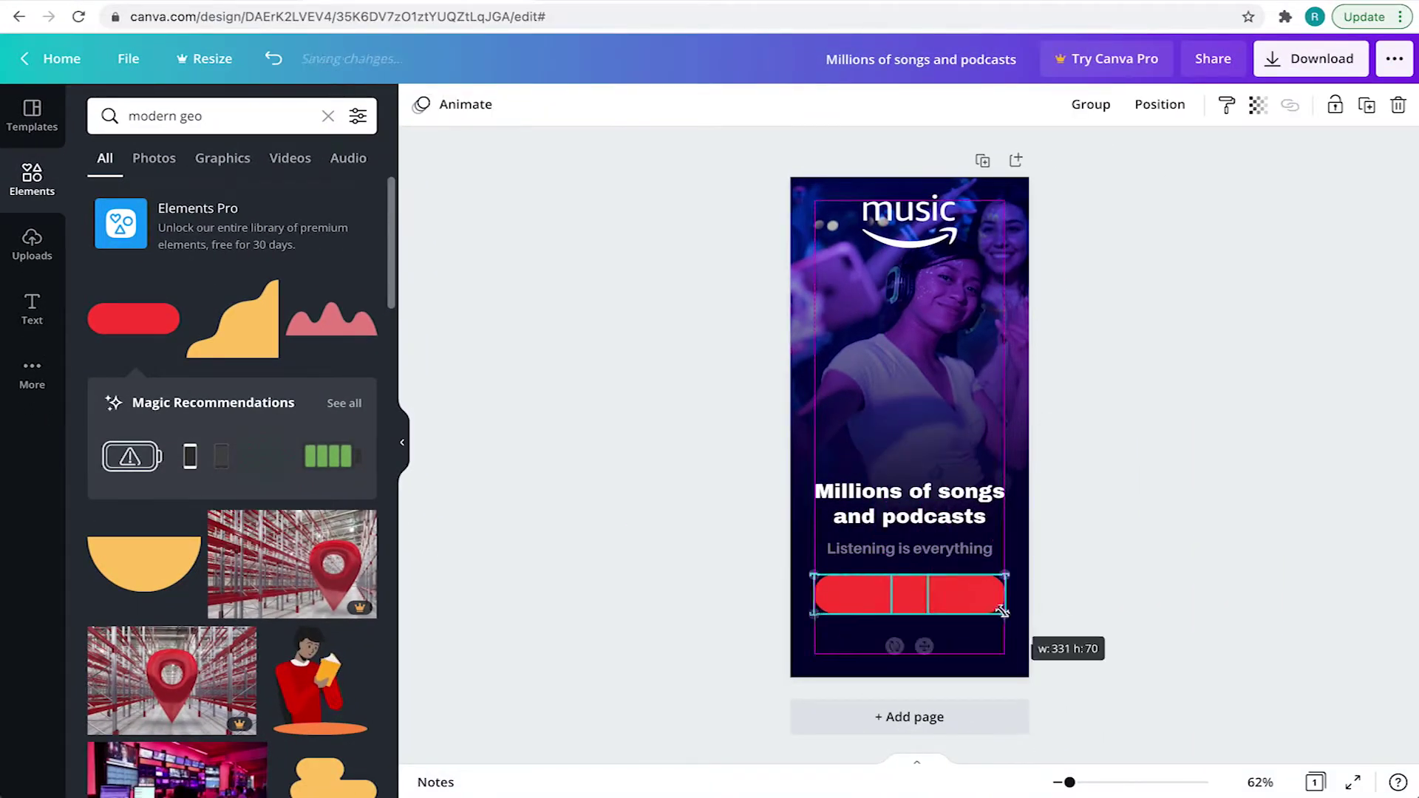
- Recolour the pill purple and add a new heading text box
left_click(106, 198)
left_click(1101, 587)
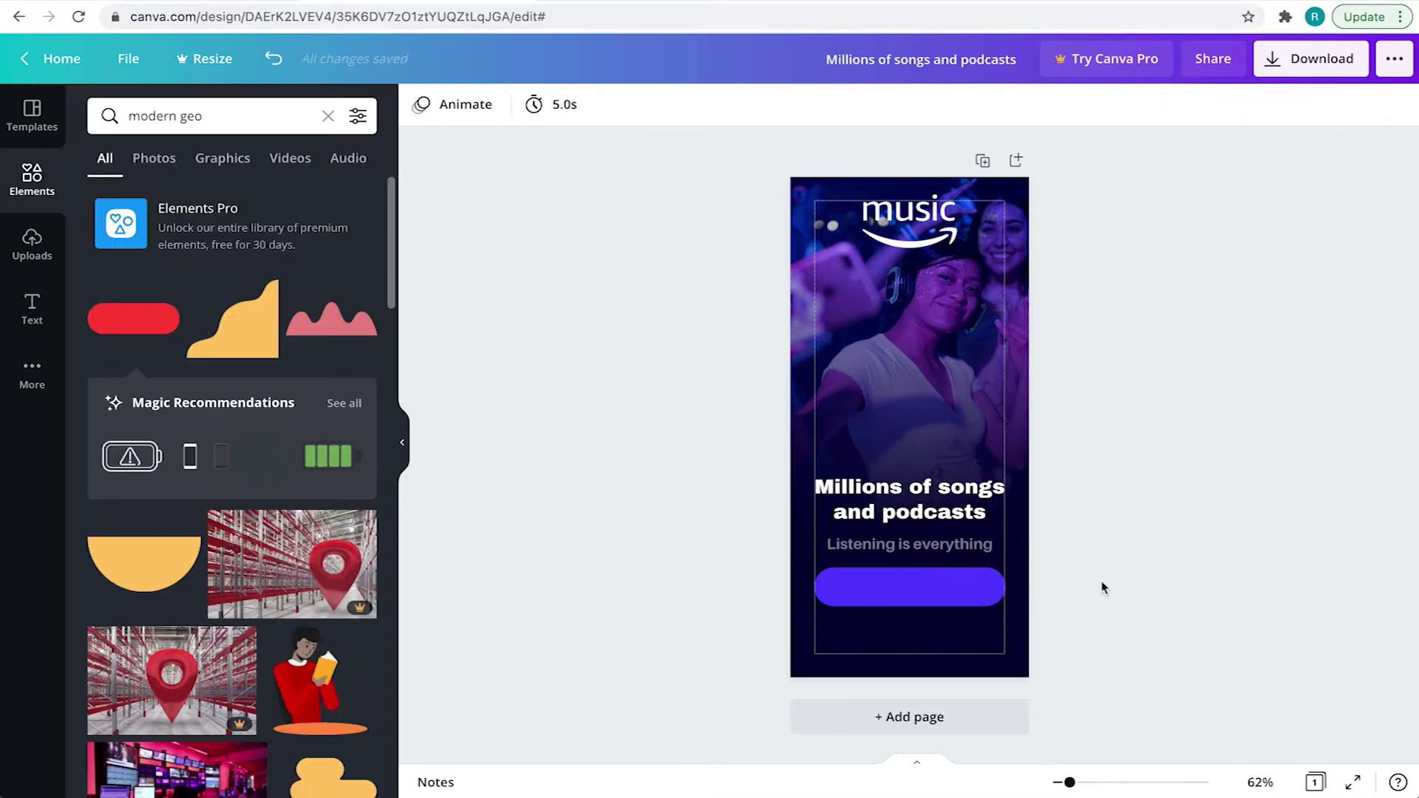
left_click(33, 309)
left_click(195, 195)
type("Get Start")
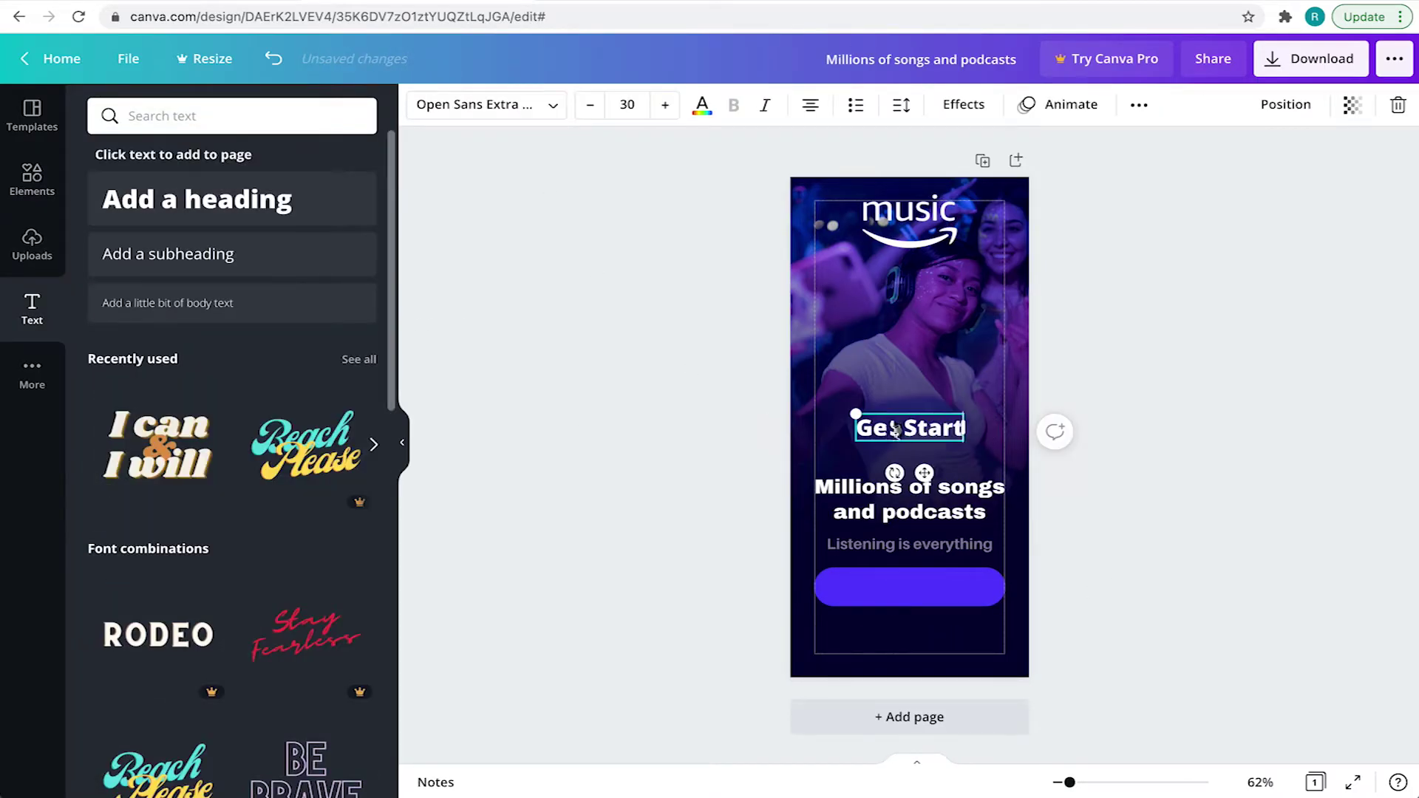
type("ed")
- Set the 'Get Started' label to Aileron Regular 20 and move it onto the button
left_click(488, 105)
left_click(280, 176)
left_click(627, 105)
type("20")
key("Return")
left_click(1147, 454)
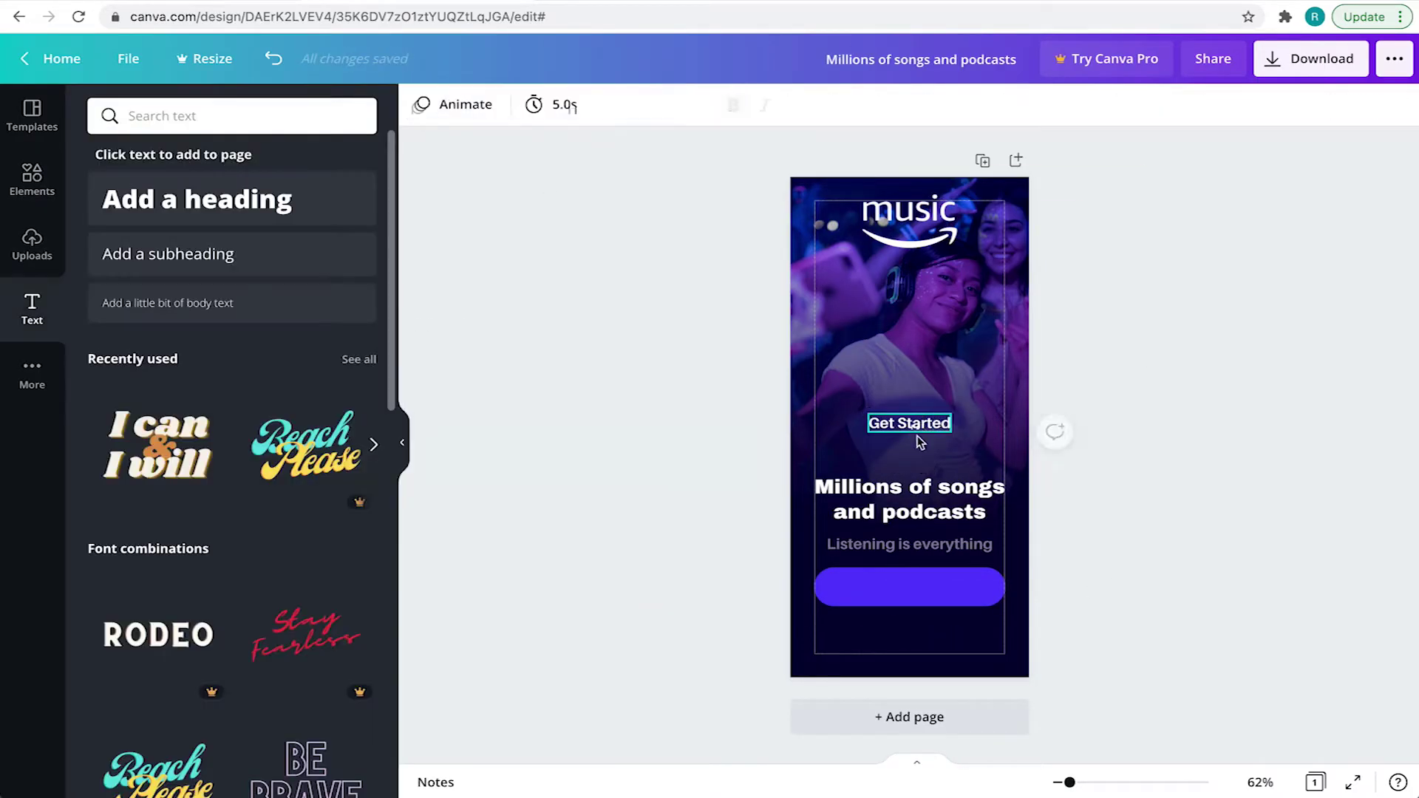
left_click_drag(920, 436, 920, 597)
left_click(1129, 529)
- Add 'Already have an account? Login here' in Aileron Regular 15 below the button
left_click(196, 198)
type("Already have an account? Login here")
left_click(488, 105)
left_click(138, 158)
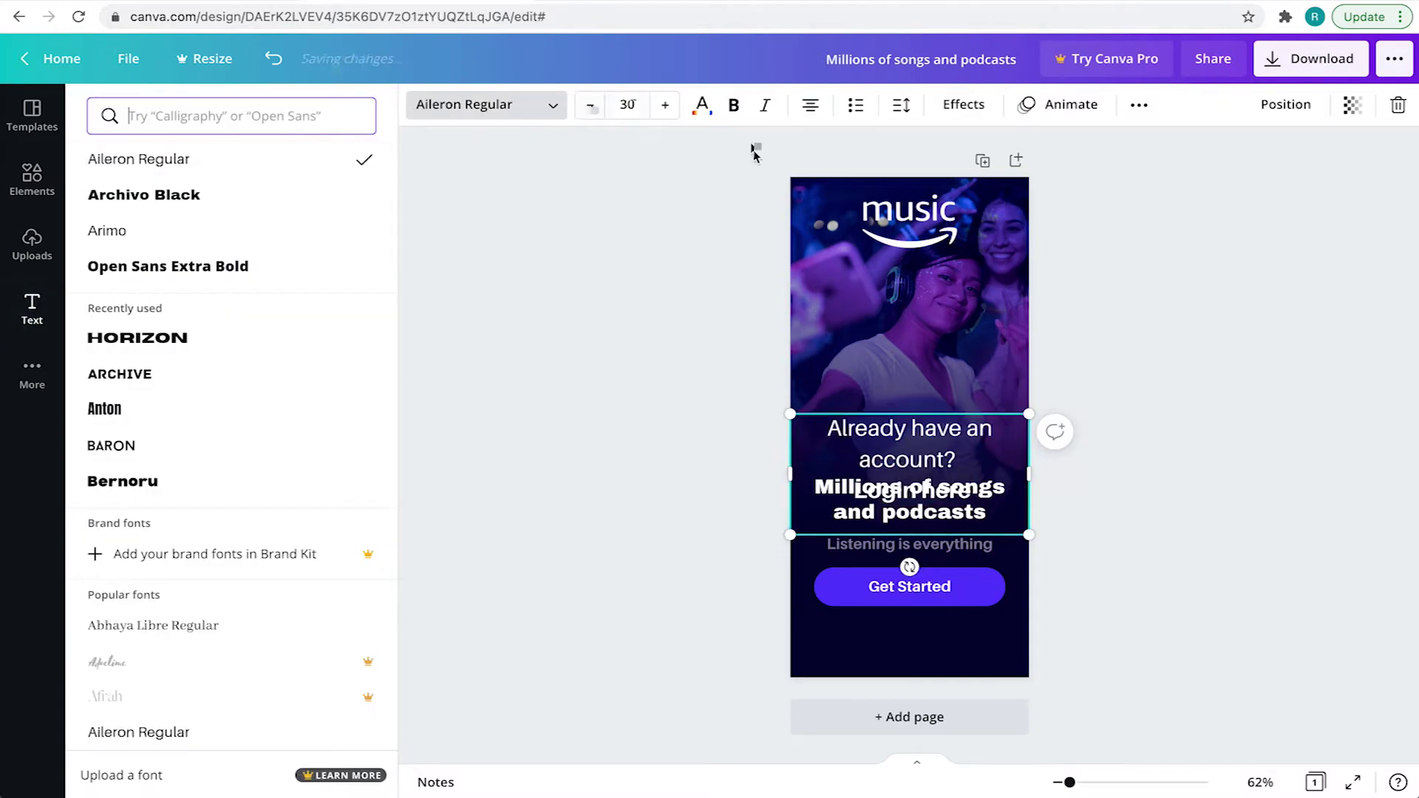
left_click(626, 104)
type("15")
key("Return")
left_click_drag(910, 466, 910, 627)
left_click(1138, 608)
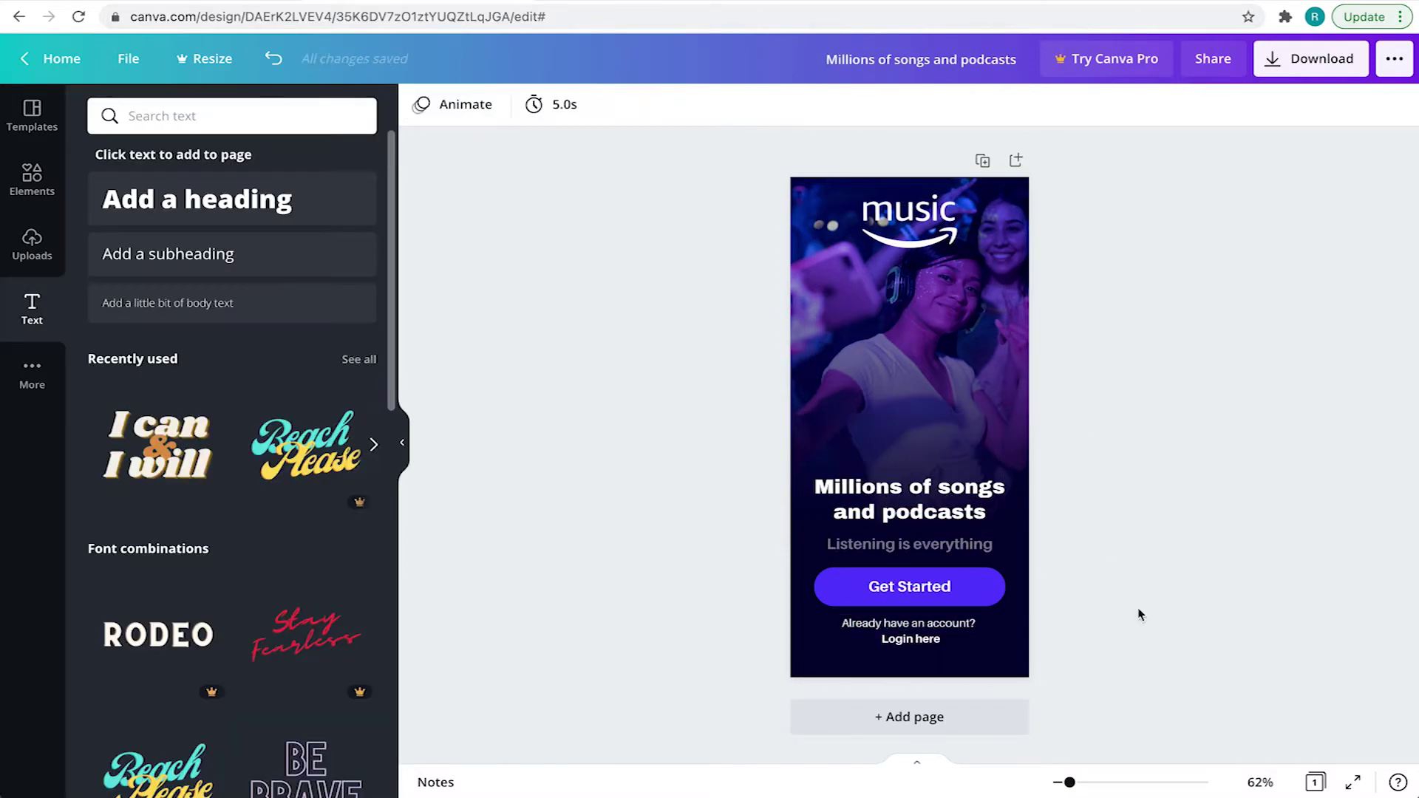
left_click(943, 454, "shift")
scroll(943, 455, "down", 3)
left_click(1161, 490)
scroll(1161, 490, "down", 2)
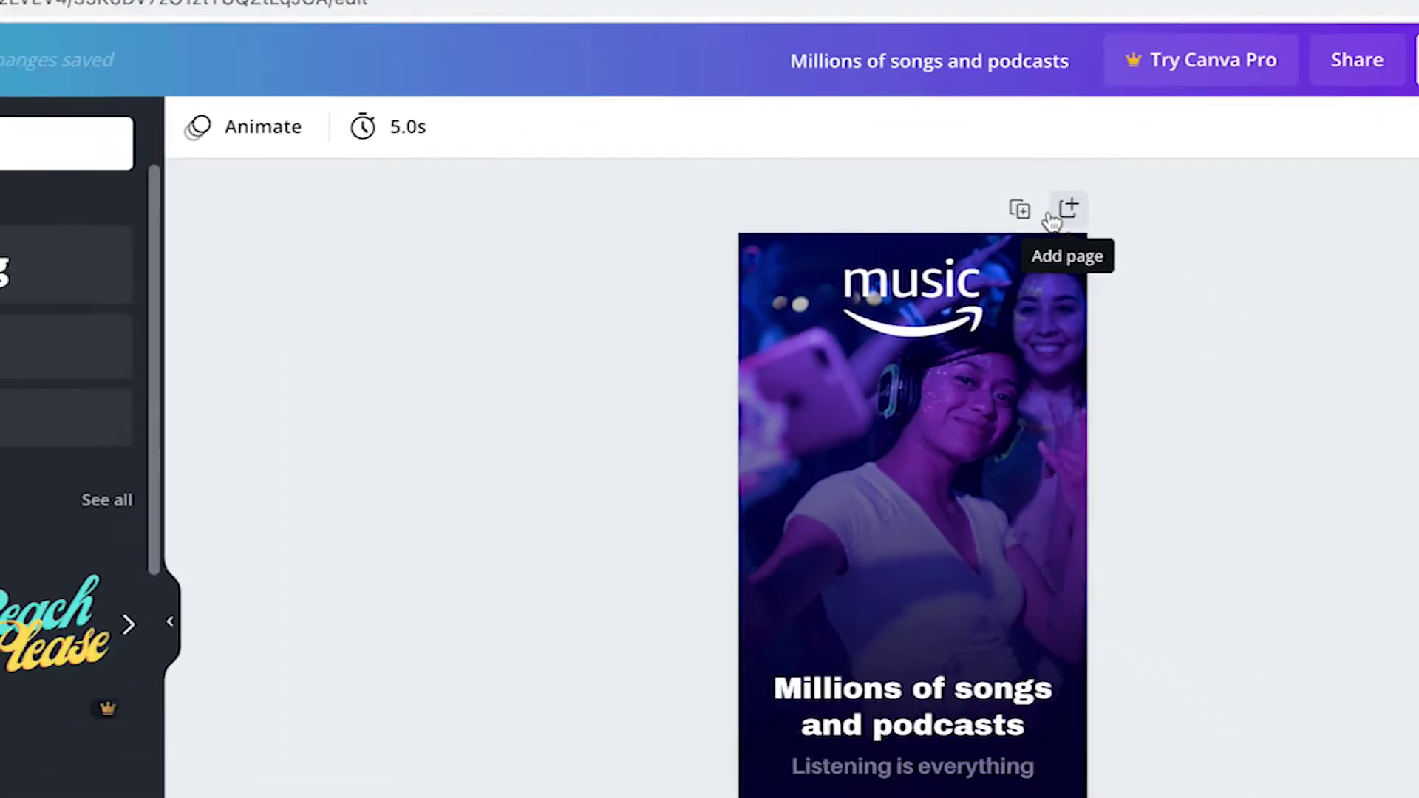
- Add a second page and place the uploaded Logo.png at its top-left
left_click(1159, 331)
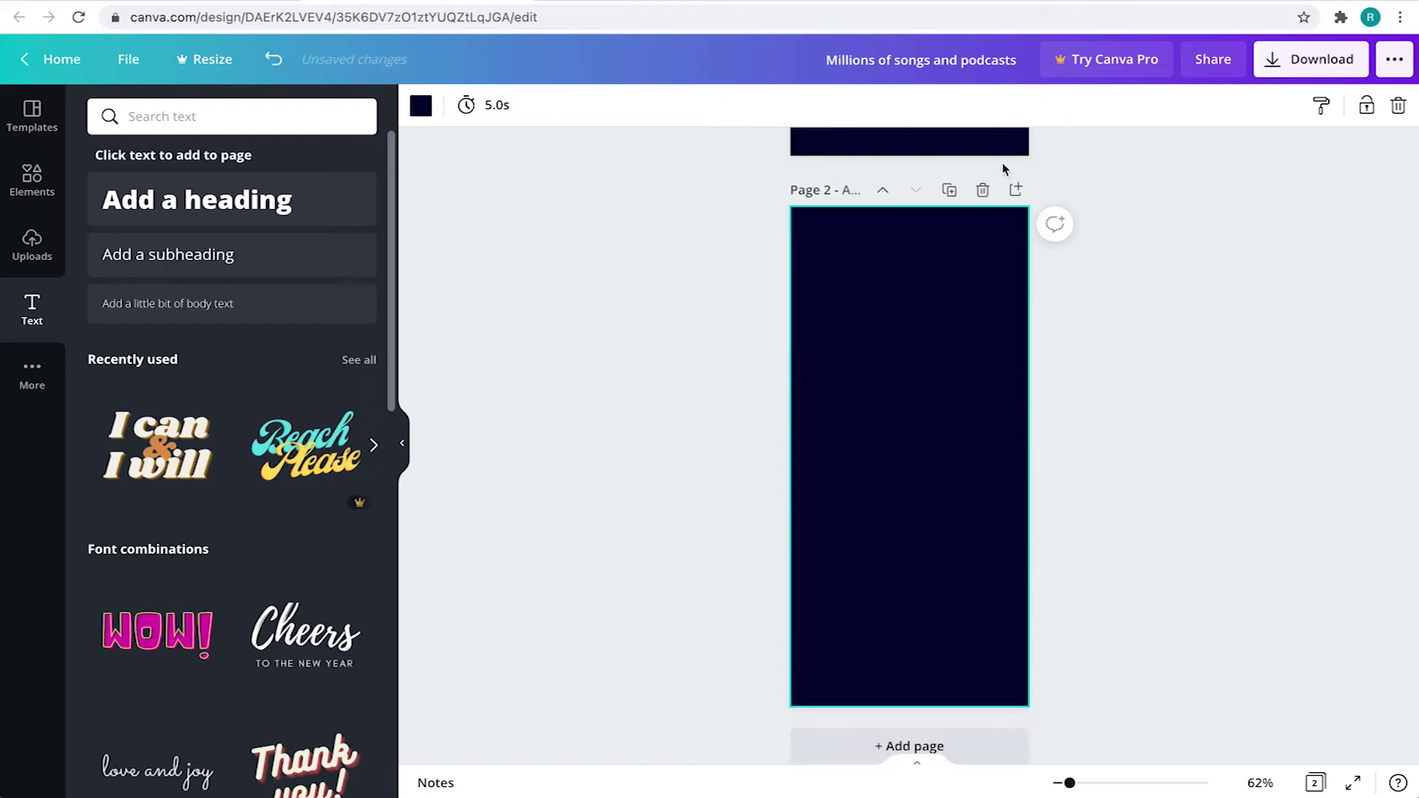
left_click(33, 244)
left_click(266, 128)
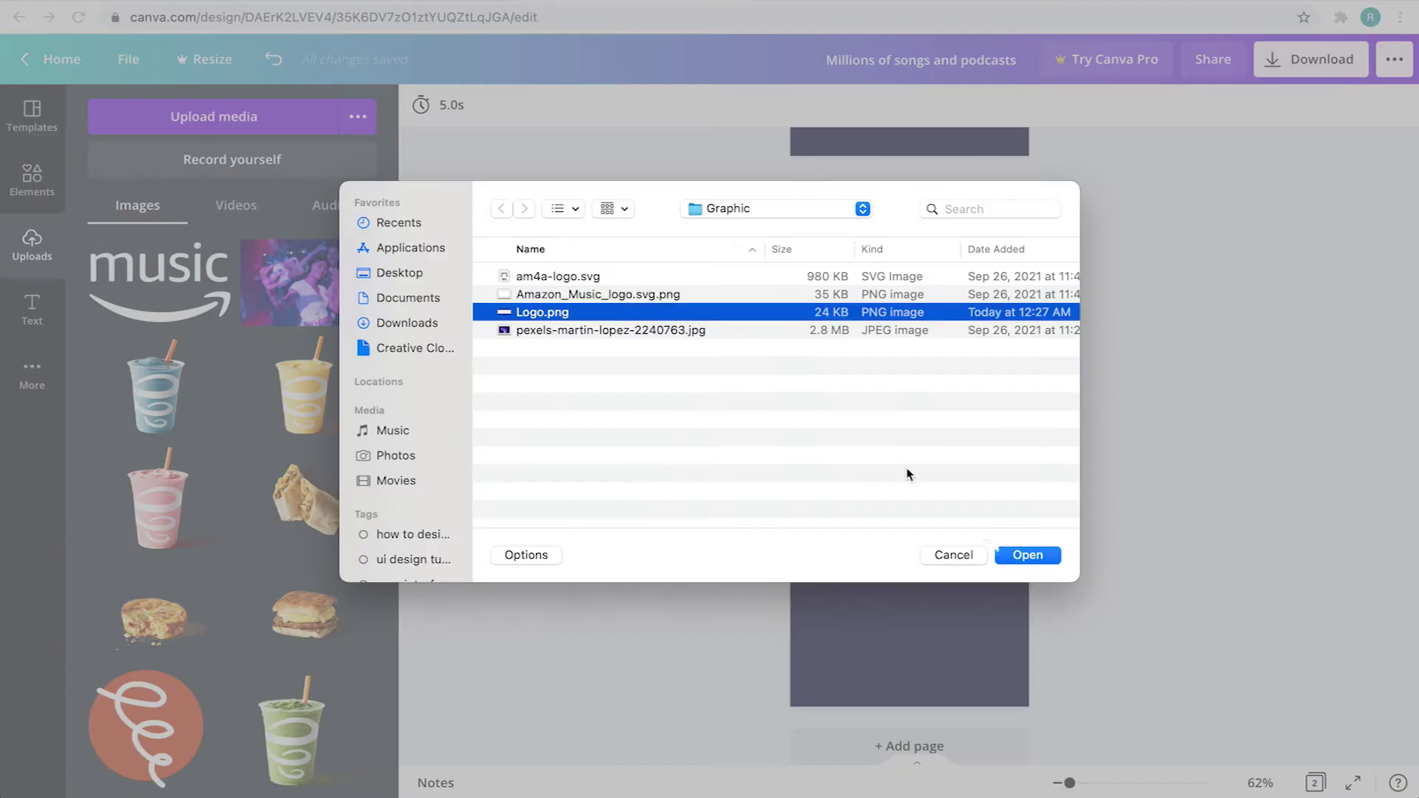
left_click(1018, 551)
mouse_move(932, 457)
left_mouse_down()
mouse_move(962, 465)
mouse_move(903, 245)
left_mouse_up()
left_click(1110, 278)
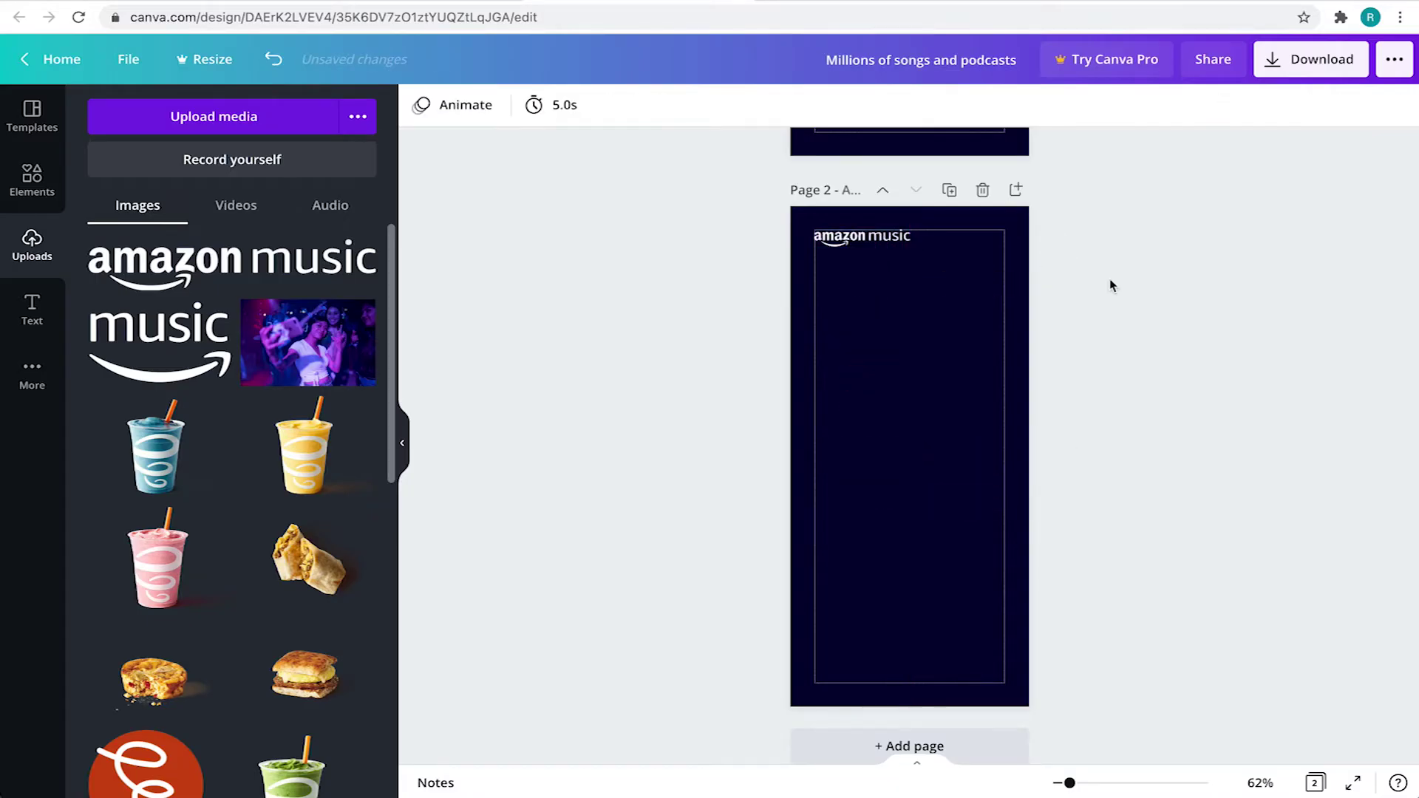
- Place a 'user icon' element at the top-right of page 2
left_click(33, 177)
type("user icon")
key("Return")
left_click_drag(238, 412, 979, 503)
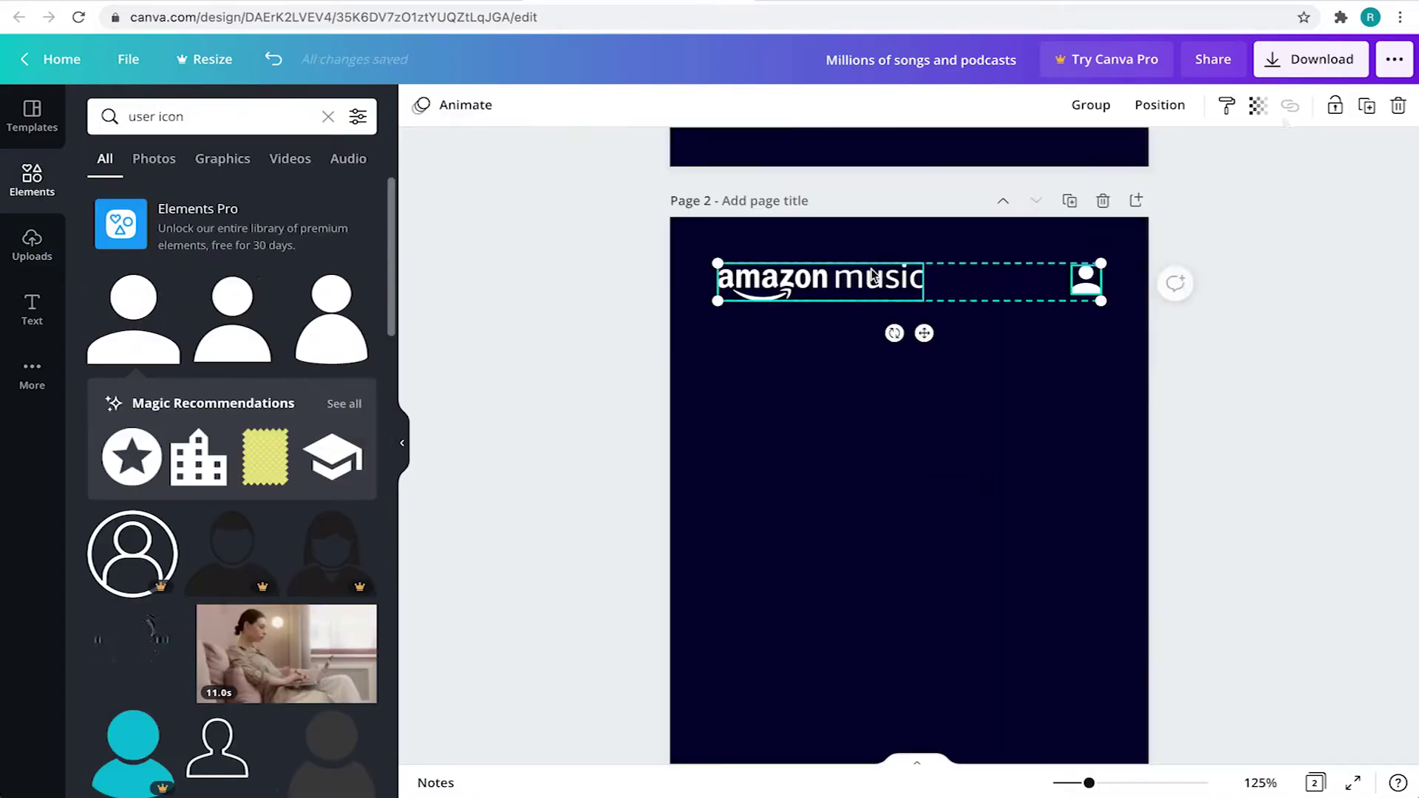
left_click(1160, 105)
- Add an Archivo Black heading 'Millions of songs at your fingertips' under the logo
left_click(32, 309)
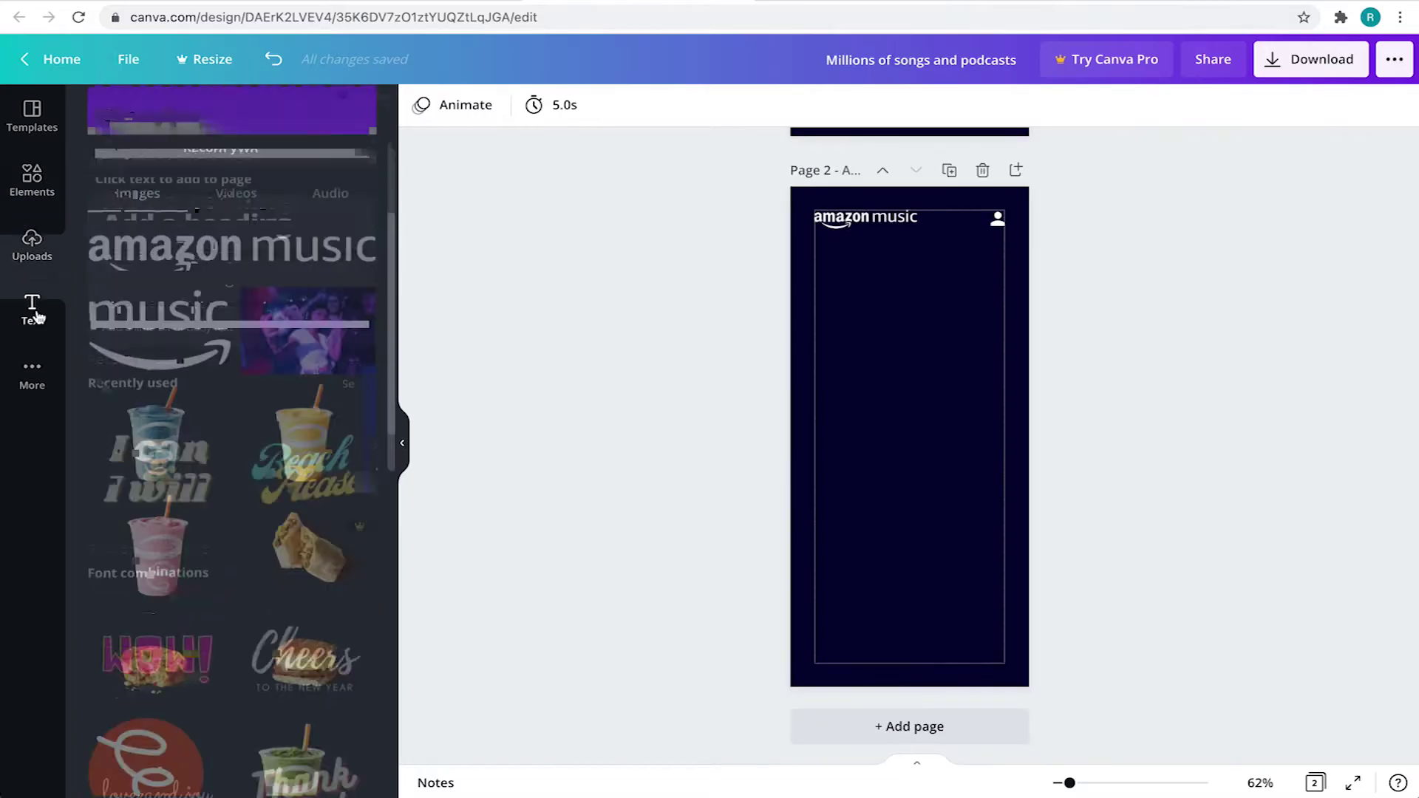
left_click(590, 105)
left_click(477, 104)
left_click(229, 202)
left_click_drag(909, 452, 903, 266)
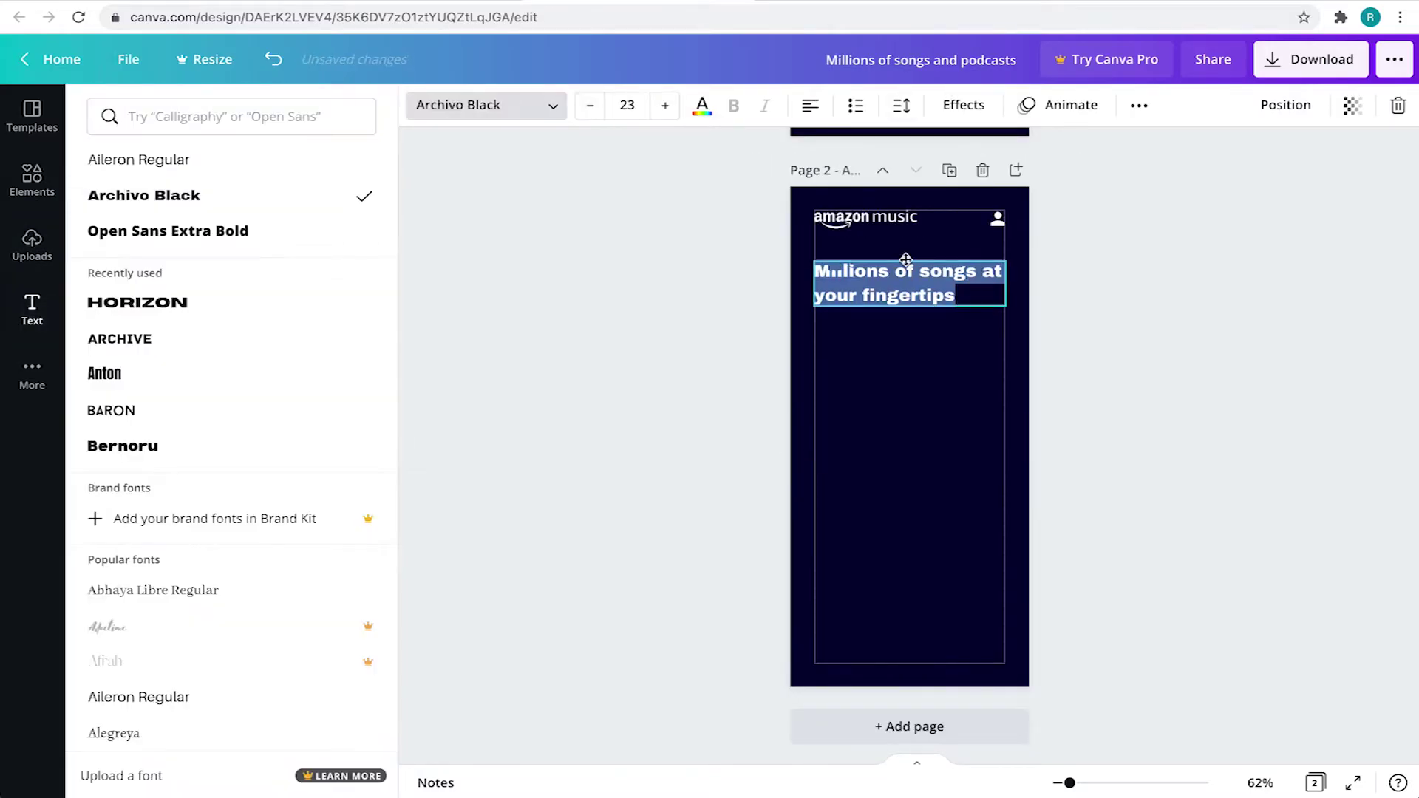
left_click(1101, 241)
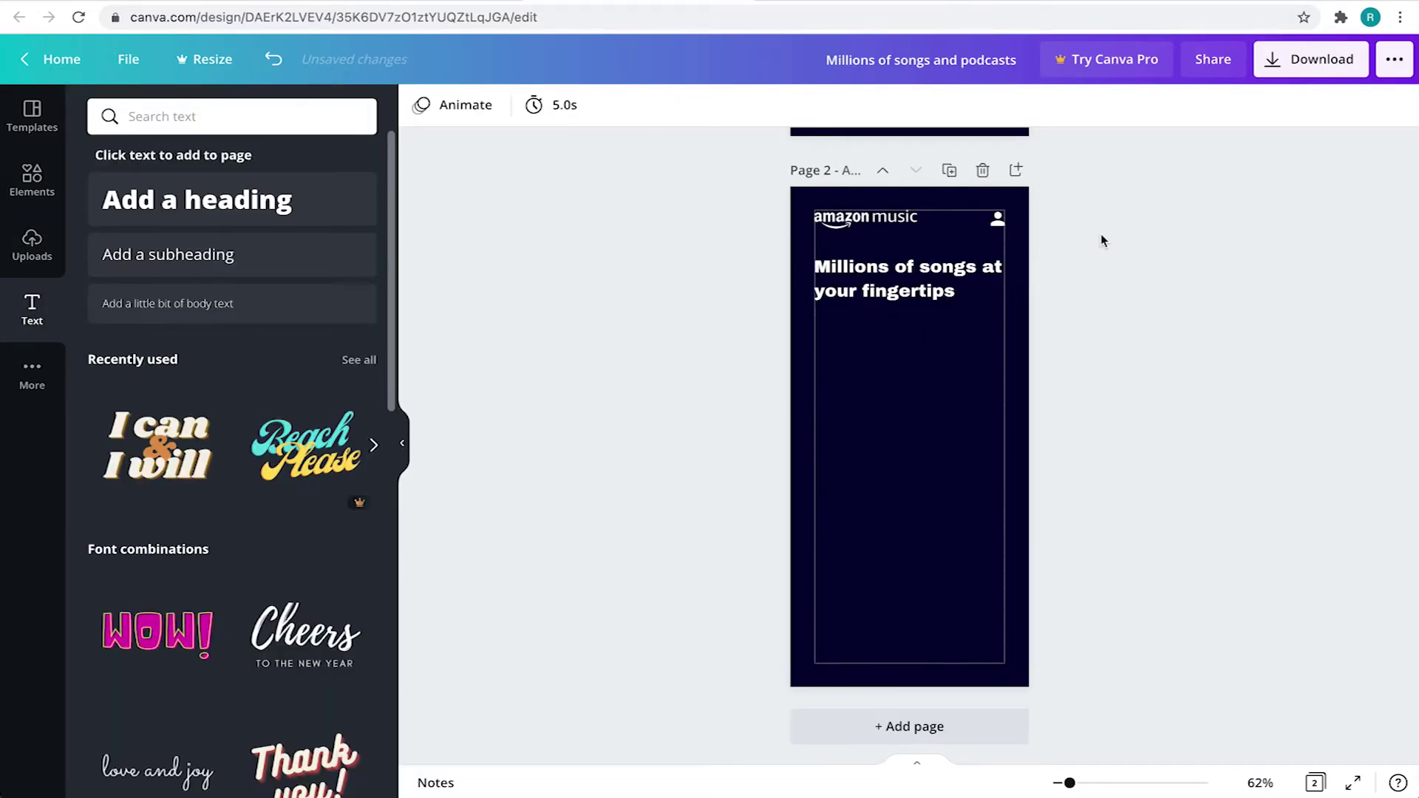
- Add a 'round square' element and stretch it into a wide bar under the heading
left_click(32, 183)
left_click(241, 116)
type("round square")
key("Return")
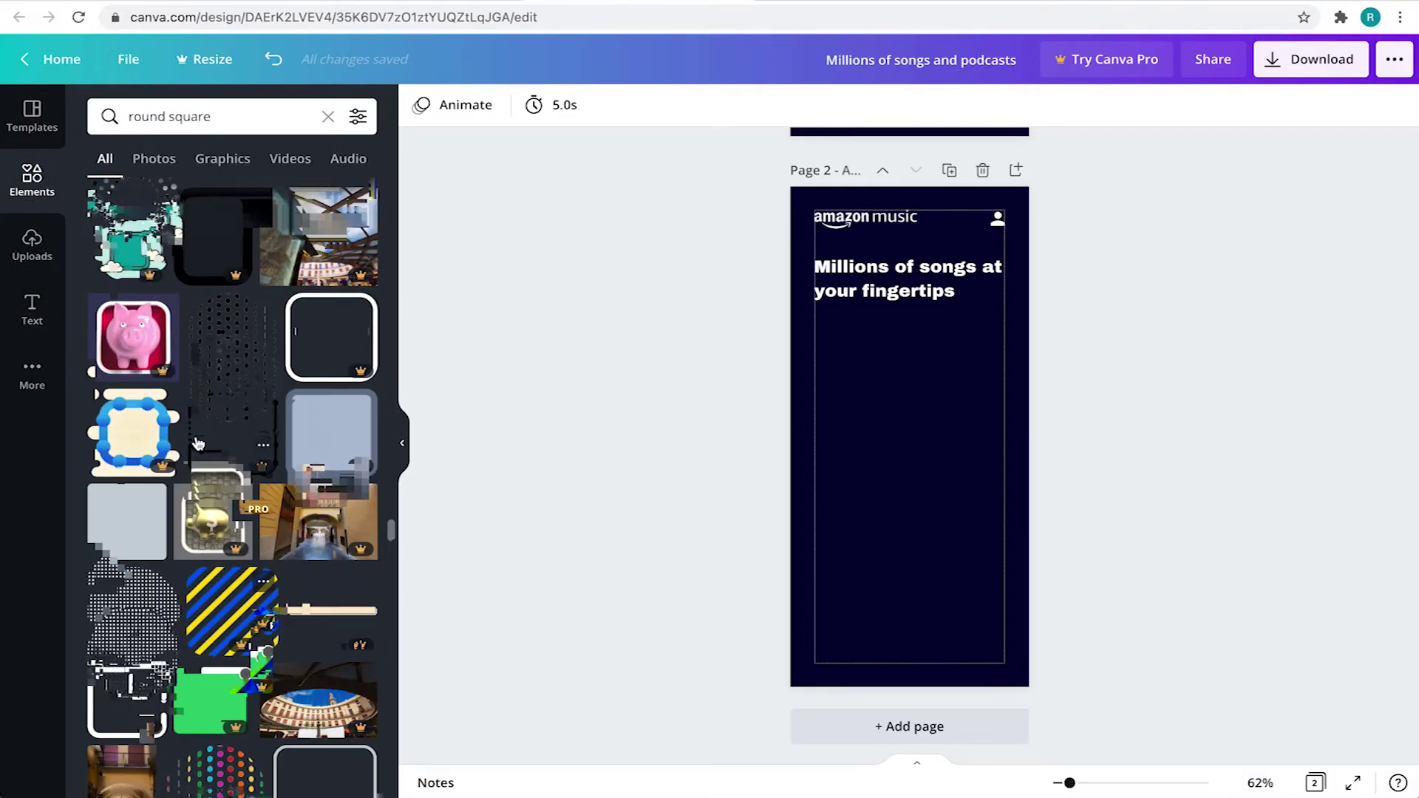
left_click(139, 575)
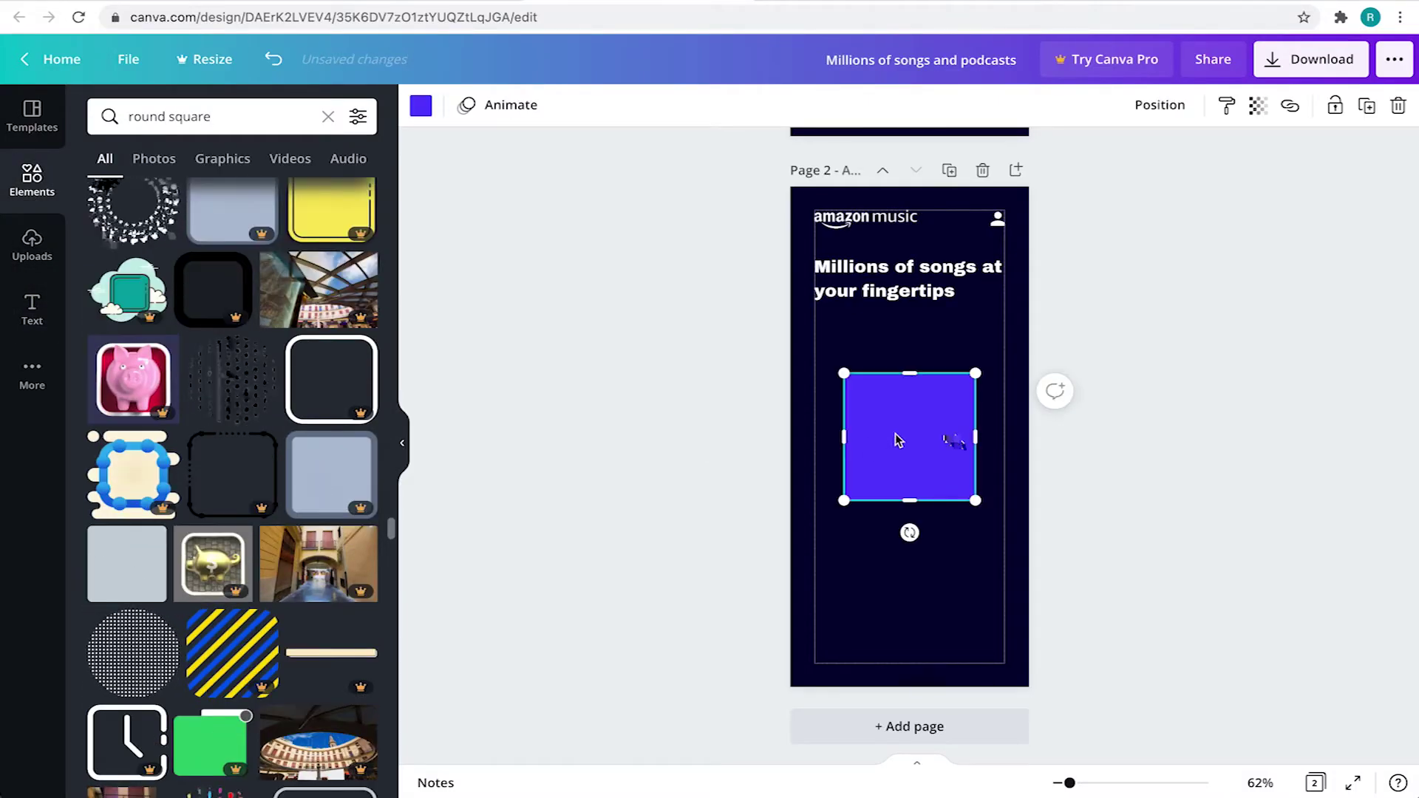
mouse_move(897, 440)
left_mouse_down()
mouse_move(884, 352)
mouse_move(1007, 343)
left_mouse_up()
scroll(917, 346, "up", 3, "ctrl")
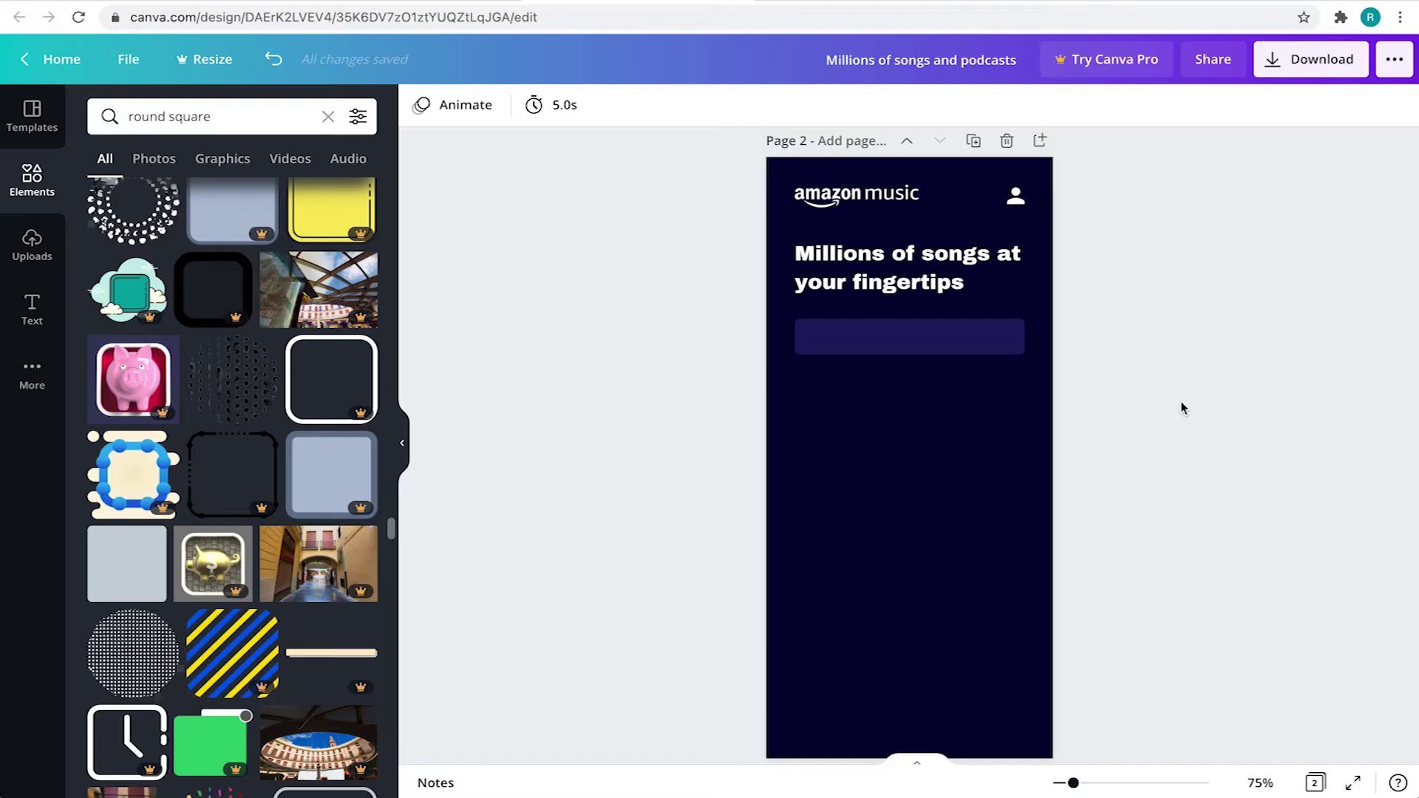
scroll(1192, 397, "down", 1)
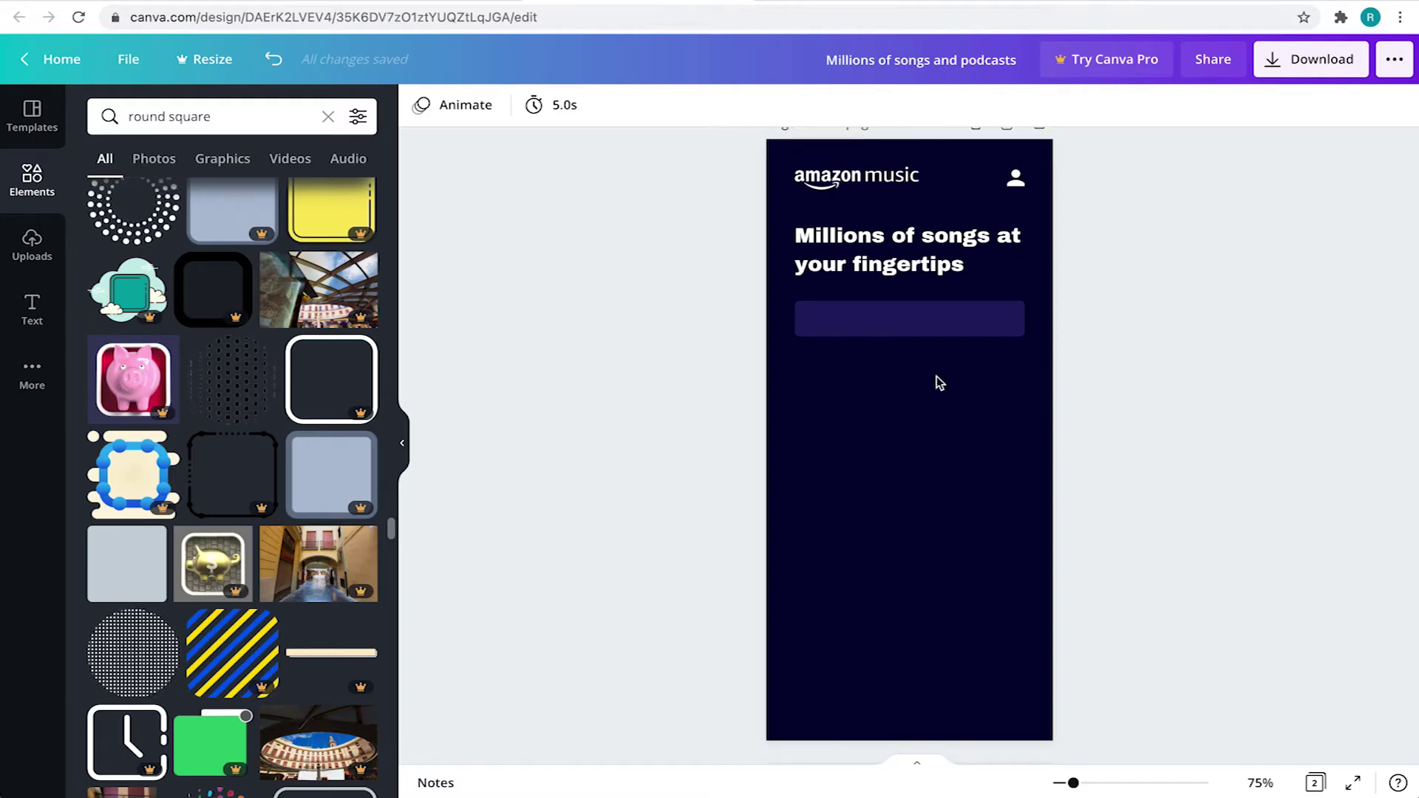
- Add a magnifier icon and 'Search for something...' placeholder text inside the bar
left_click(327, 116)
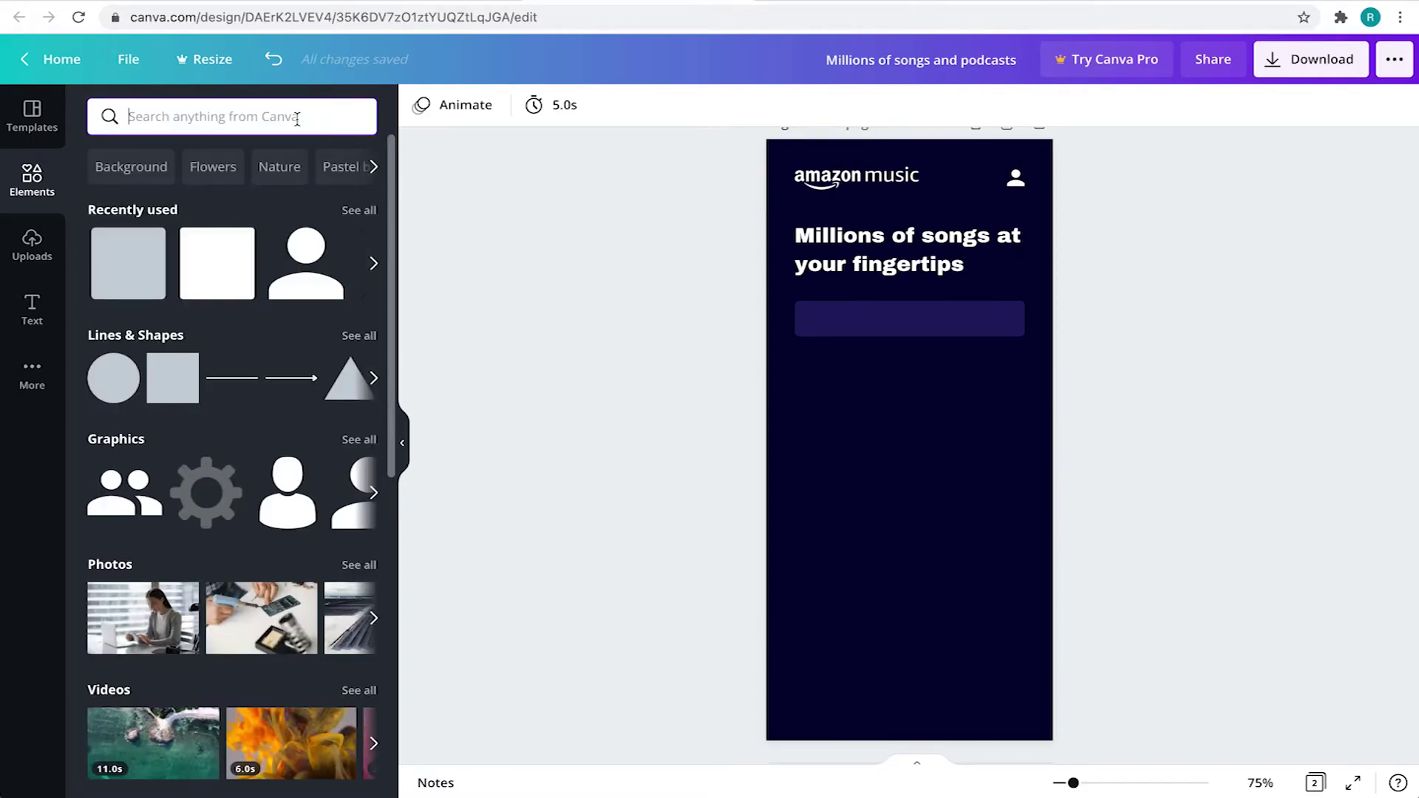
type("search icon")
key("Return")
left_click(133, 315)
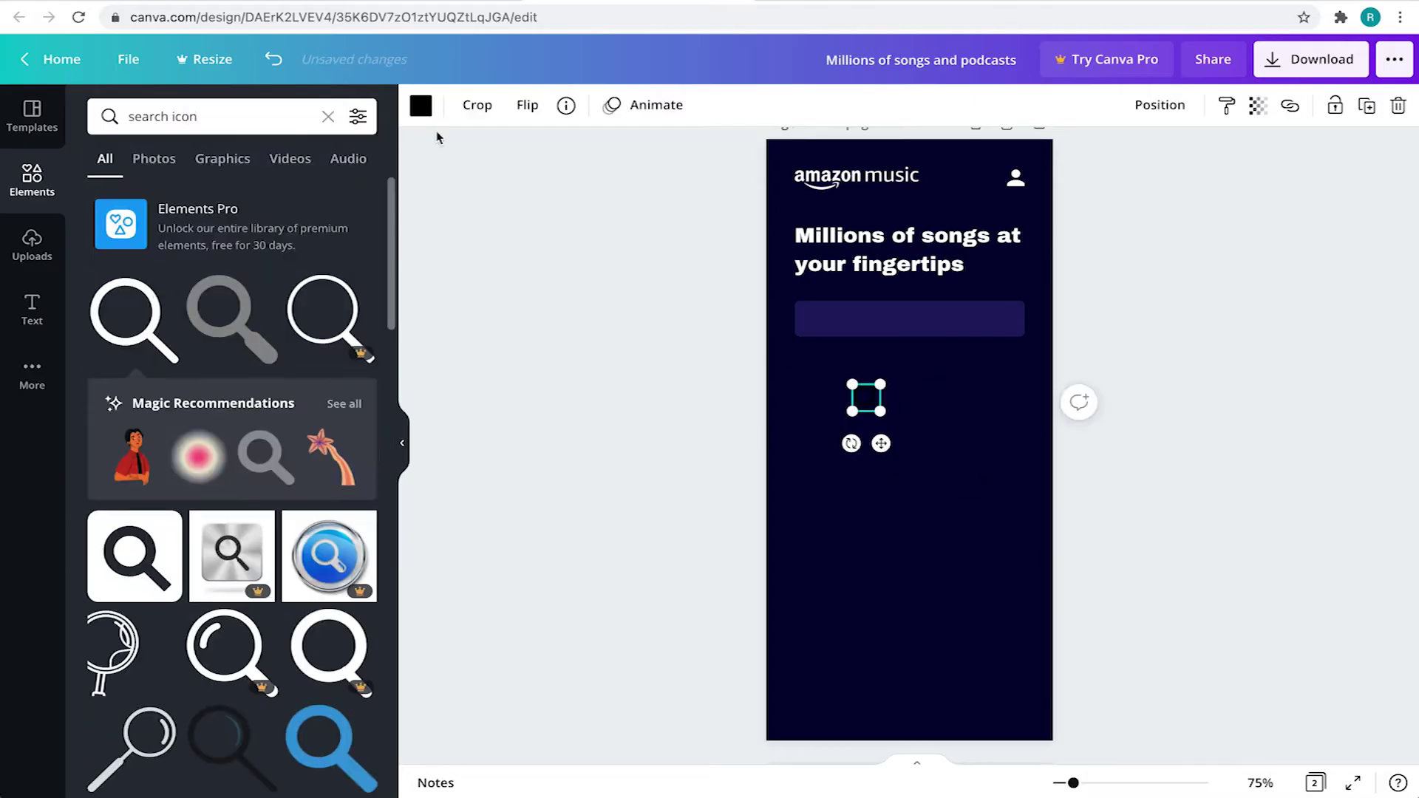
scroll(989, 431, "up", 2)
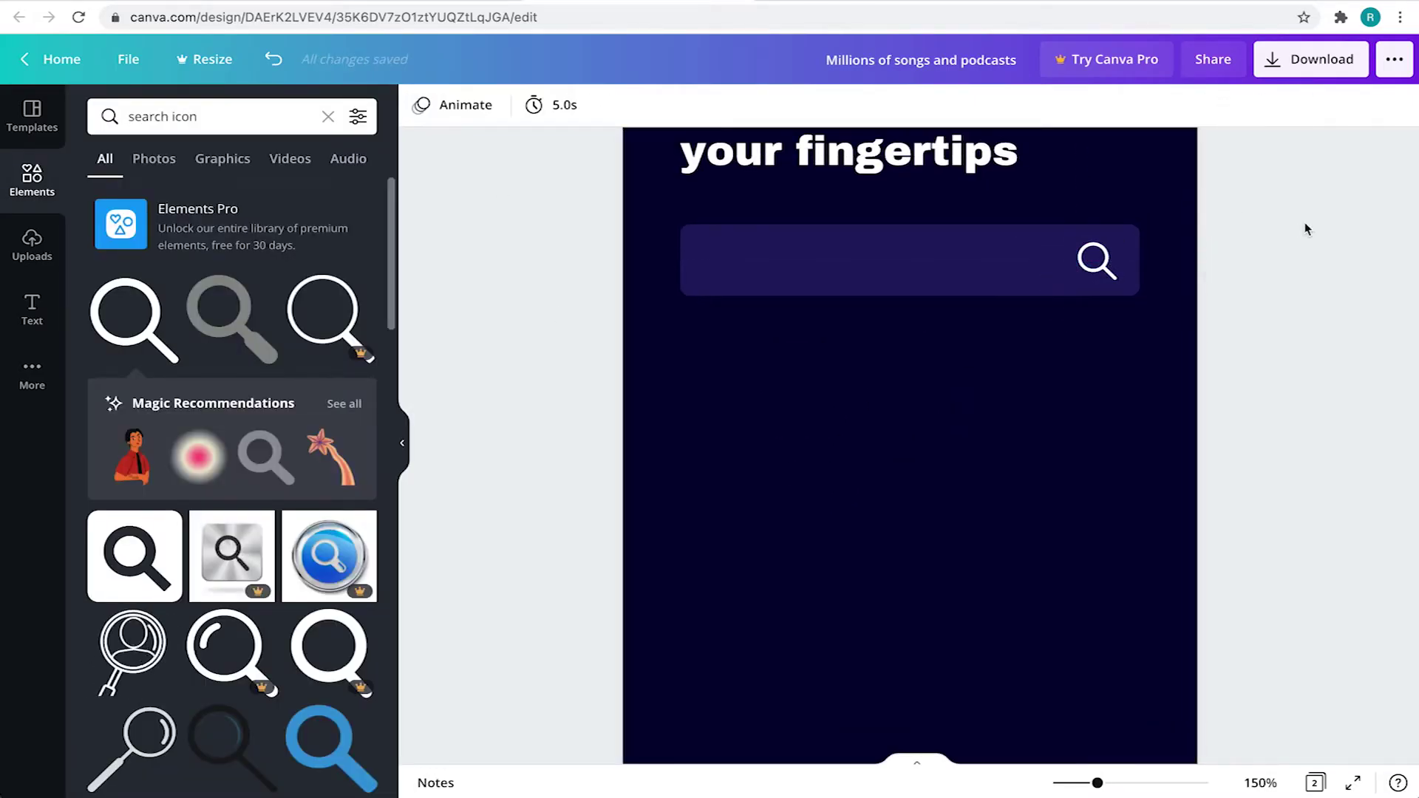
left_click(168, 255)
type("Search for something...")
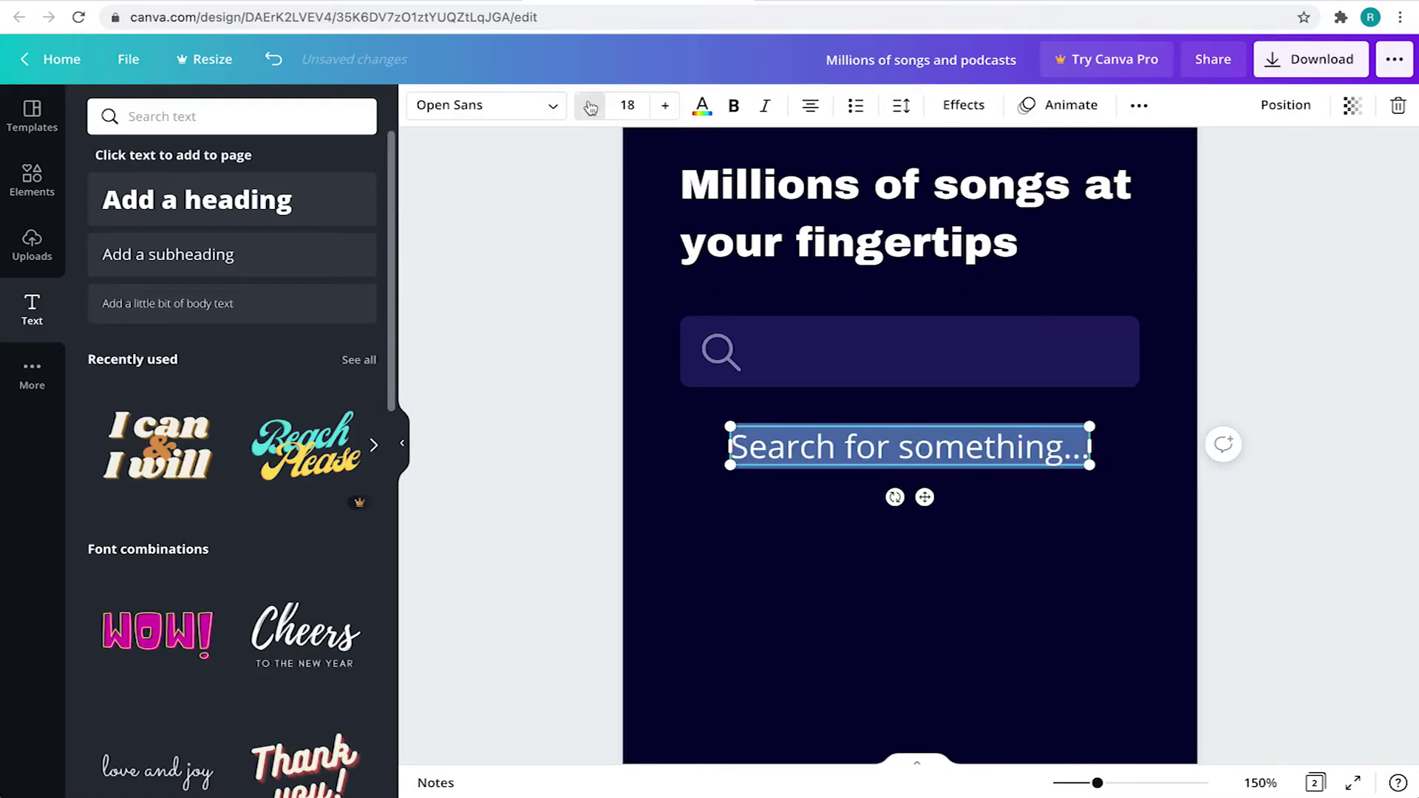
left_click_drag(955, 443, 973, 374)
left_click(1212, 254)
scroll(1190, 254, "down", 5, "ctrl")
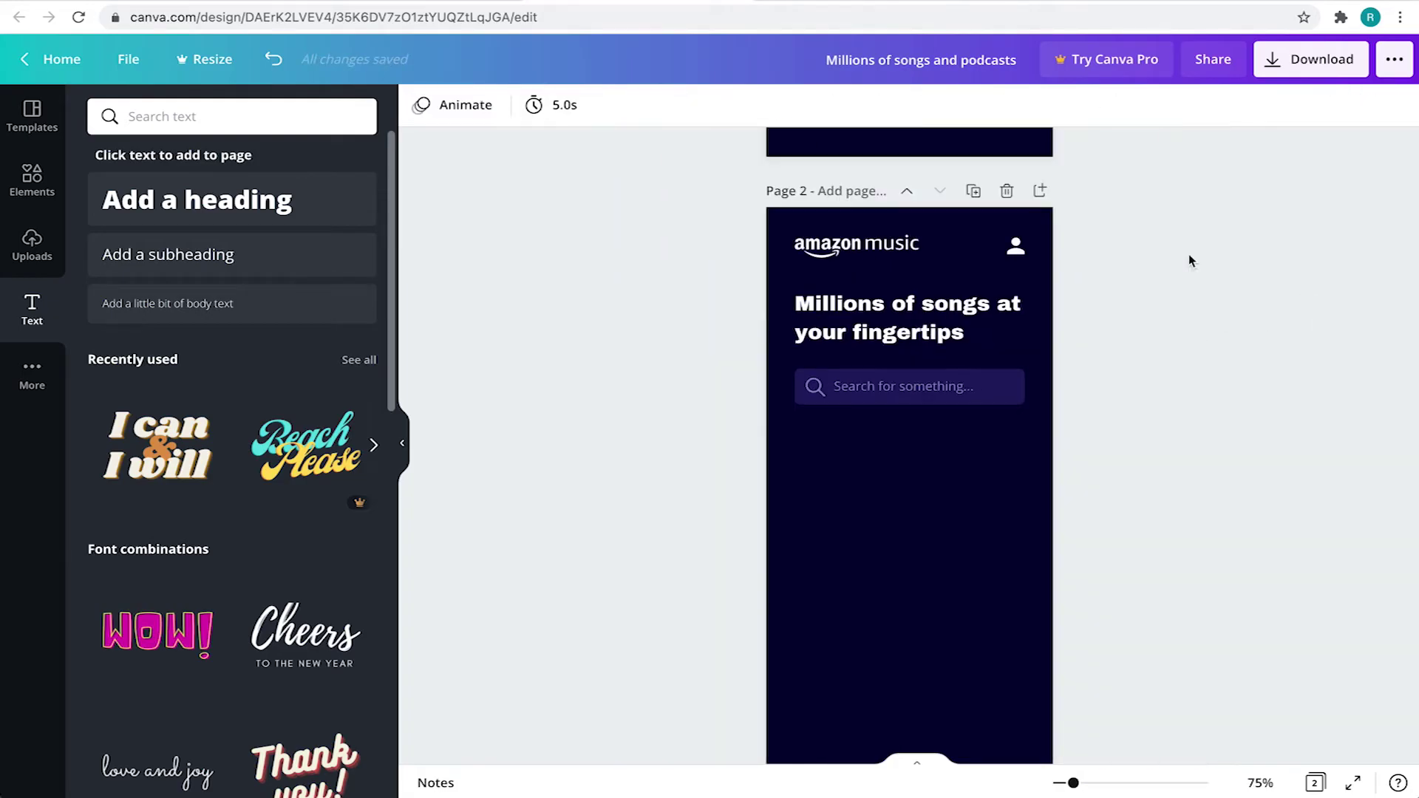
scroll(1116, 385, "down", 2, "ctrl")
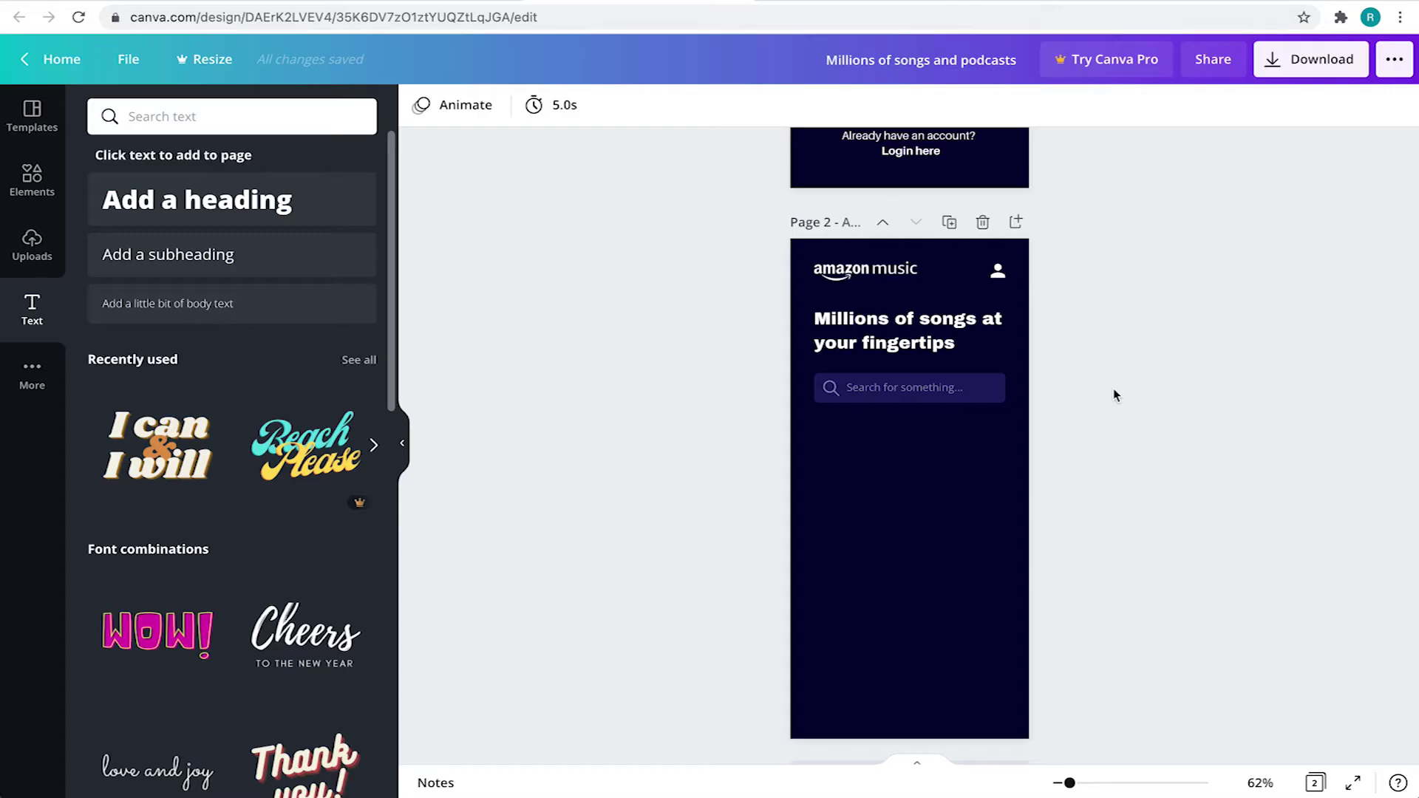
- Add a 'Whats New' heading to page 2 and colour it purple
left_click(209, 197)
type("Whats New")
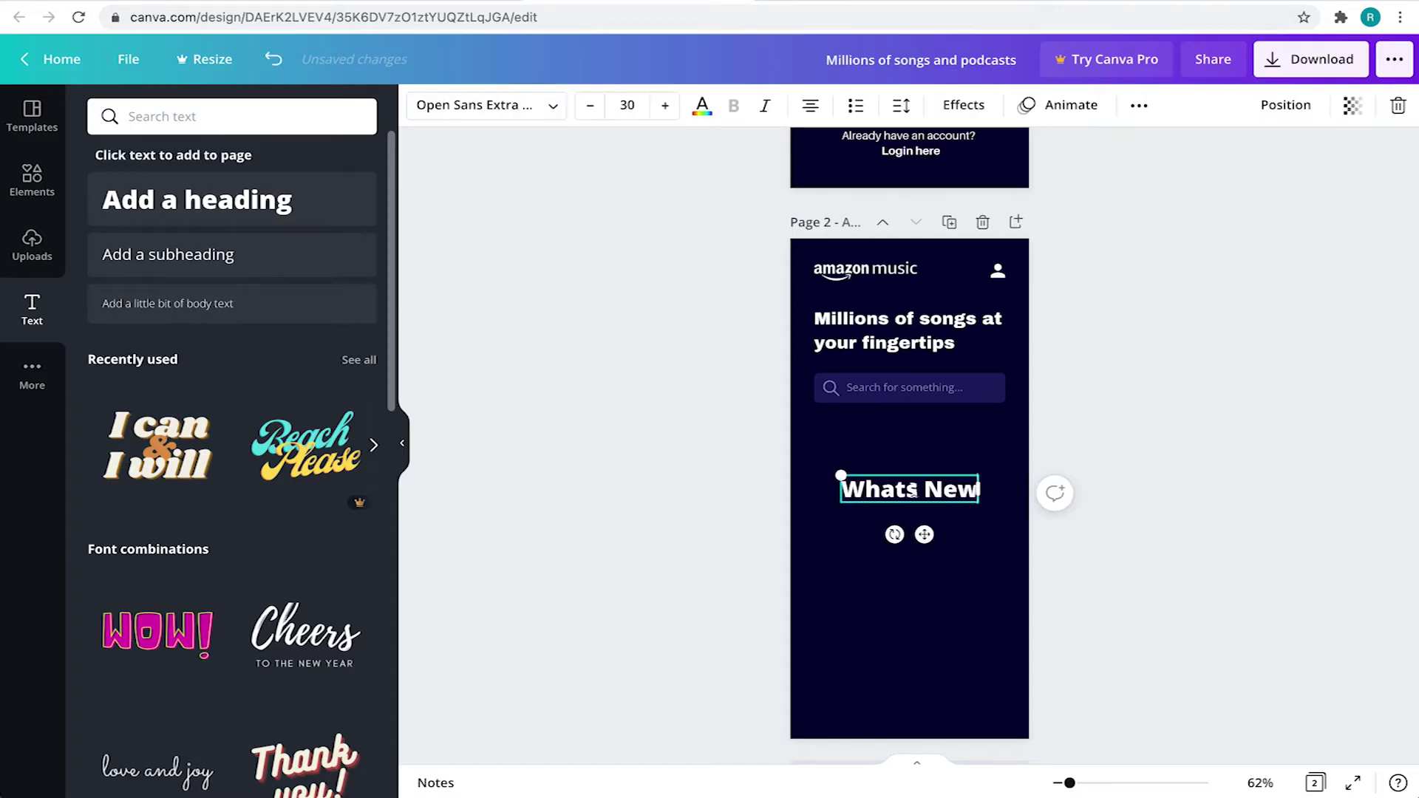
left_click(702, 104)
left_click(257, 200)
left_click(1110, 353)
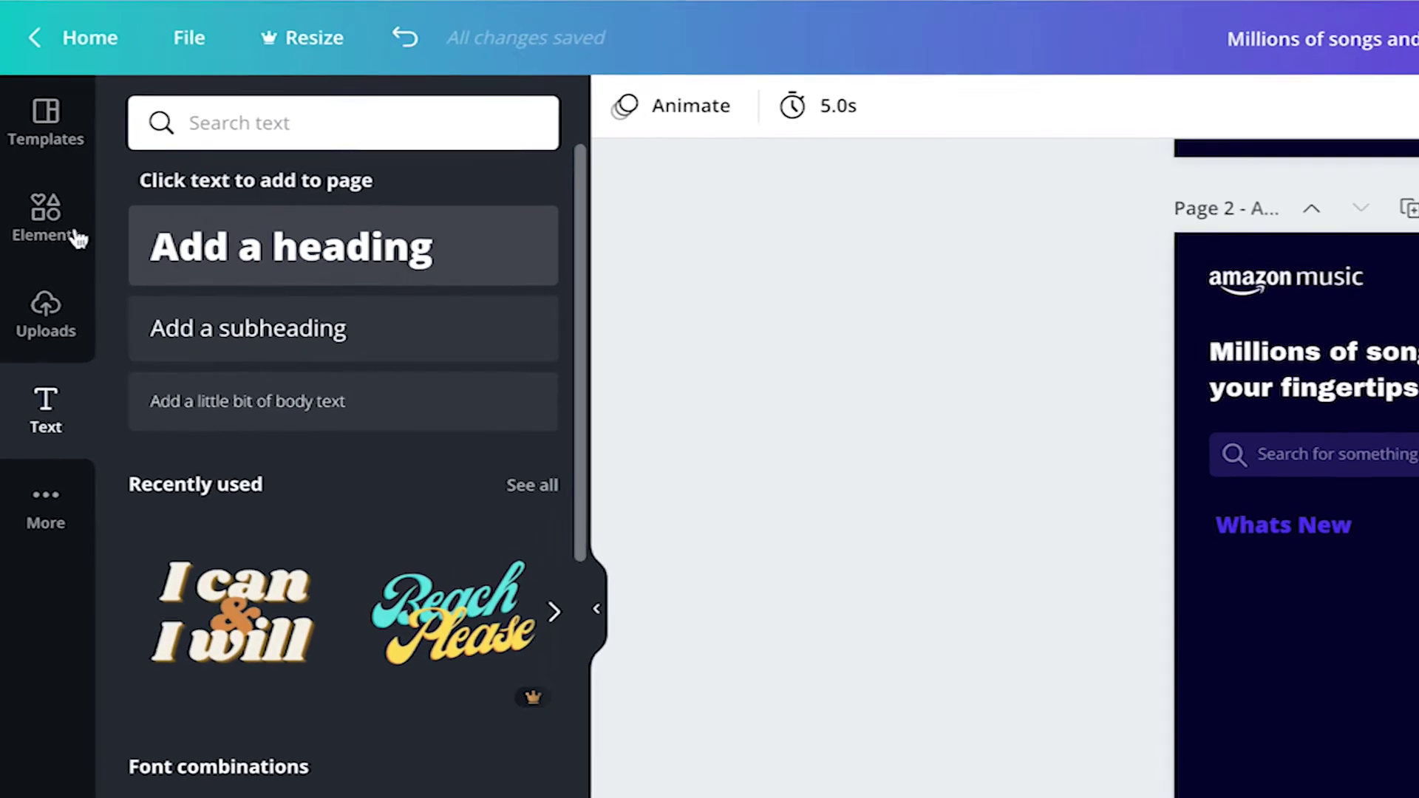
- Search Elements for 'frame' and add a frame below the heading
left_click(32, 177)
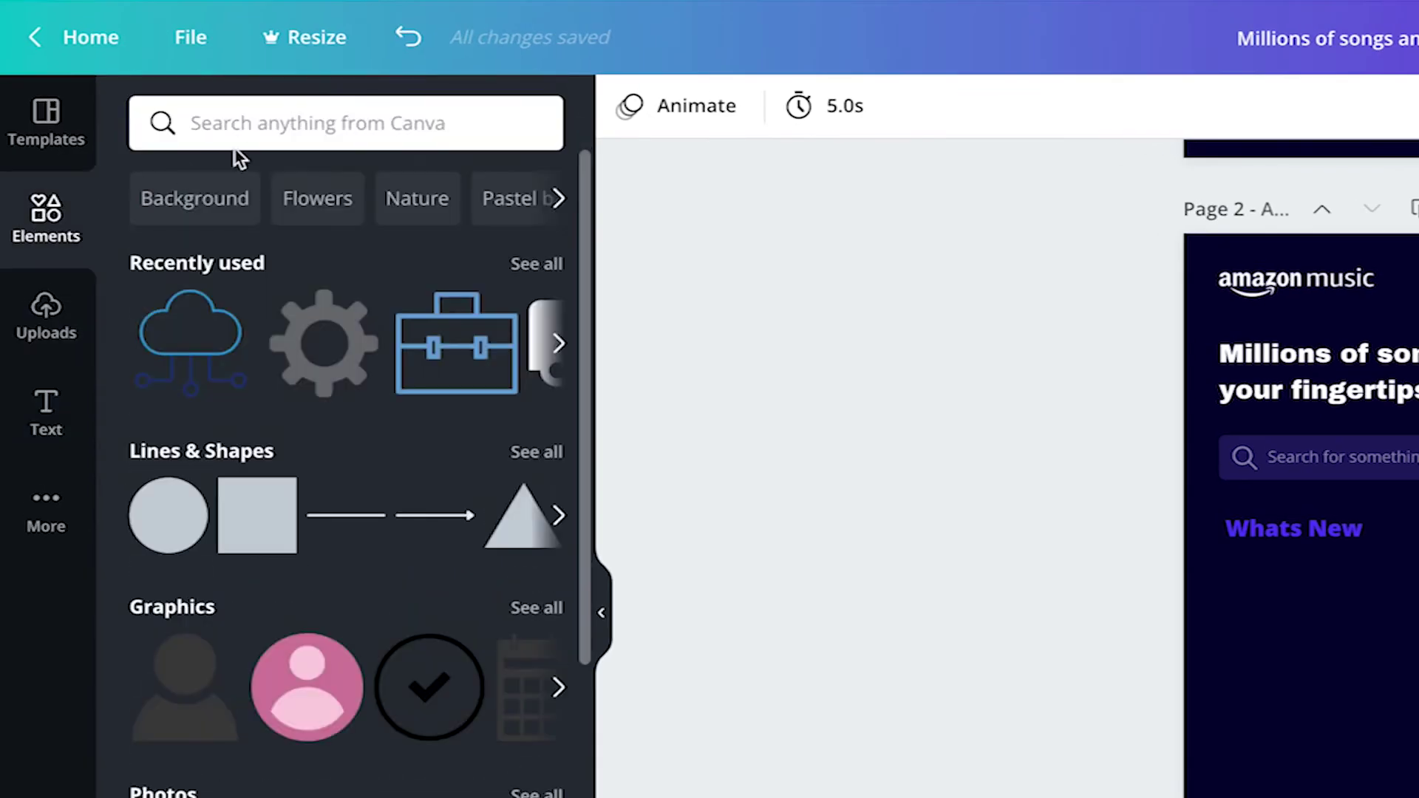
left_click(253, 127)
type("frame")
key("Return")
left_click(496, 425)
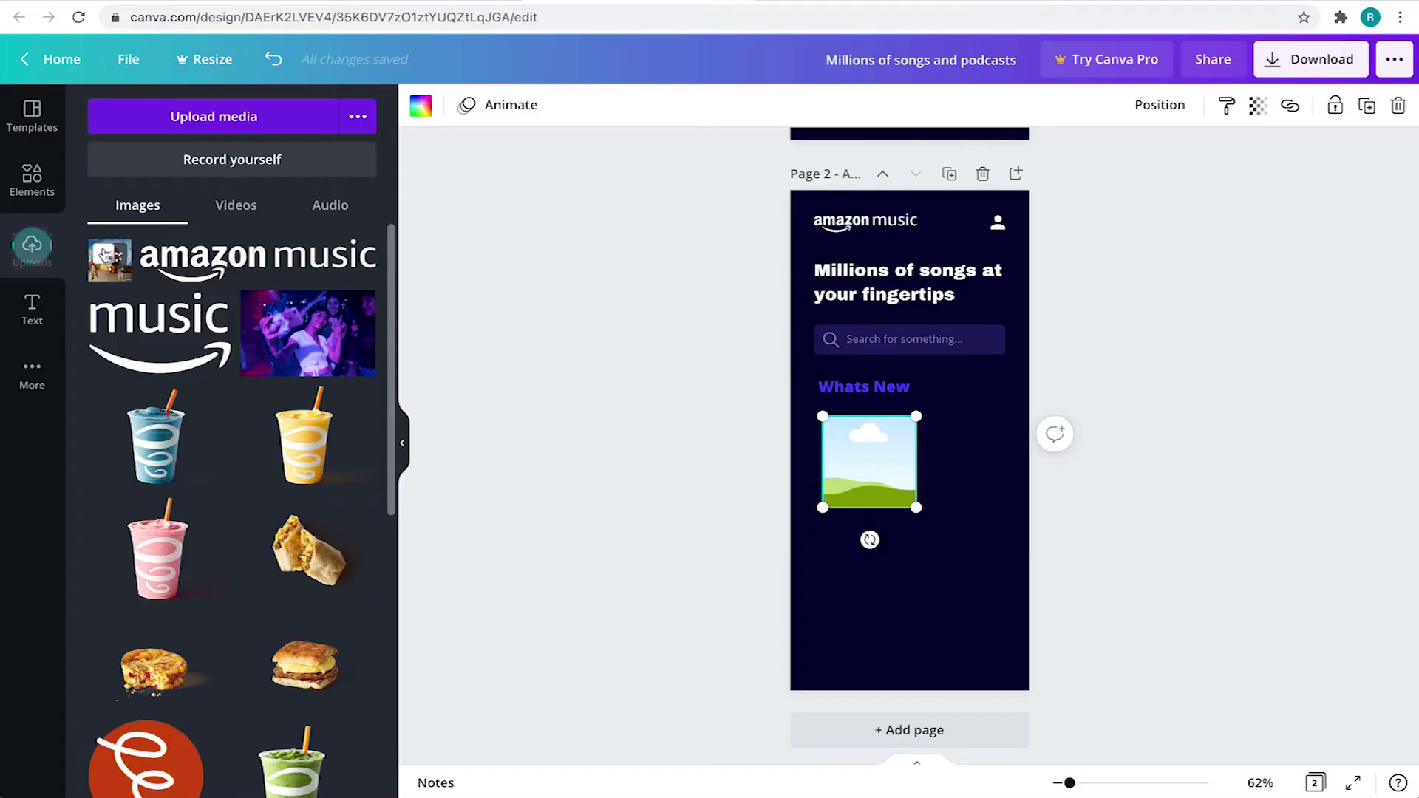
- Upload the album cover, drop it into the frame and resize it
left_click(105, 255)
left_click(128, 59)
left_click(143, 308)
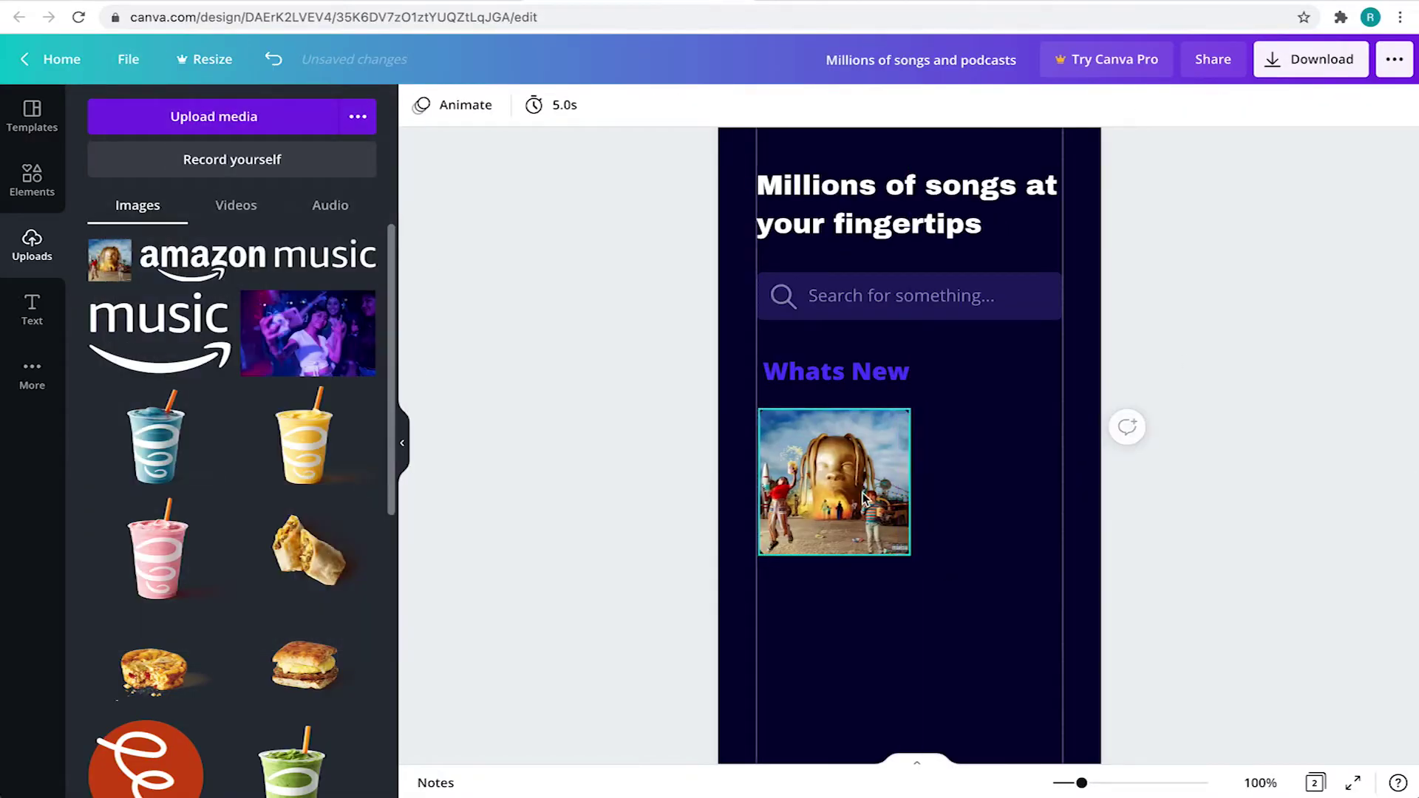
left_click(857, 382)
left_click(843, 477)
left_click_drag(909, 554, 887, 534)
left_click(633, 366)
scroll(965, 495, "down", 2)
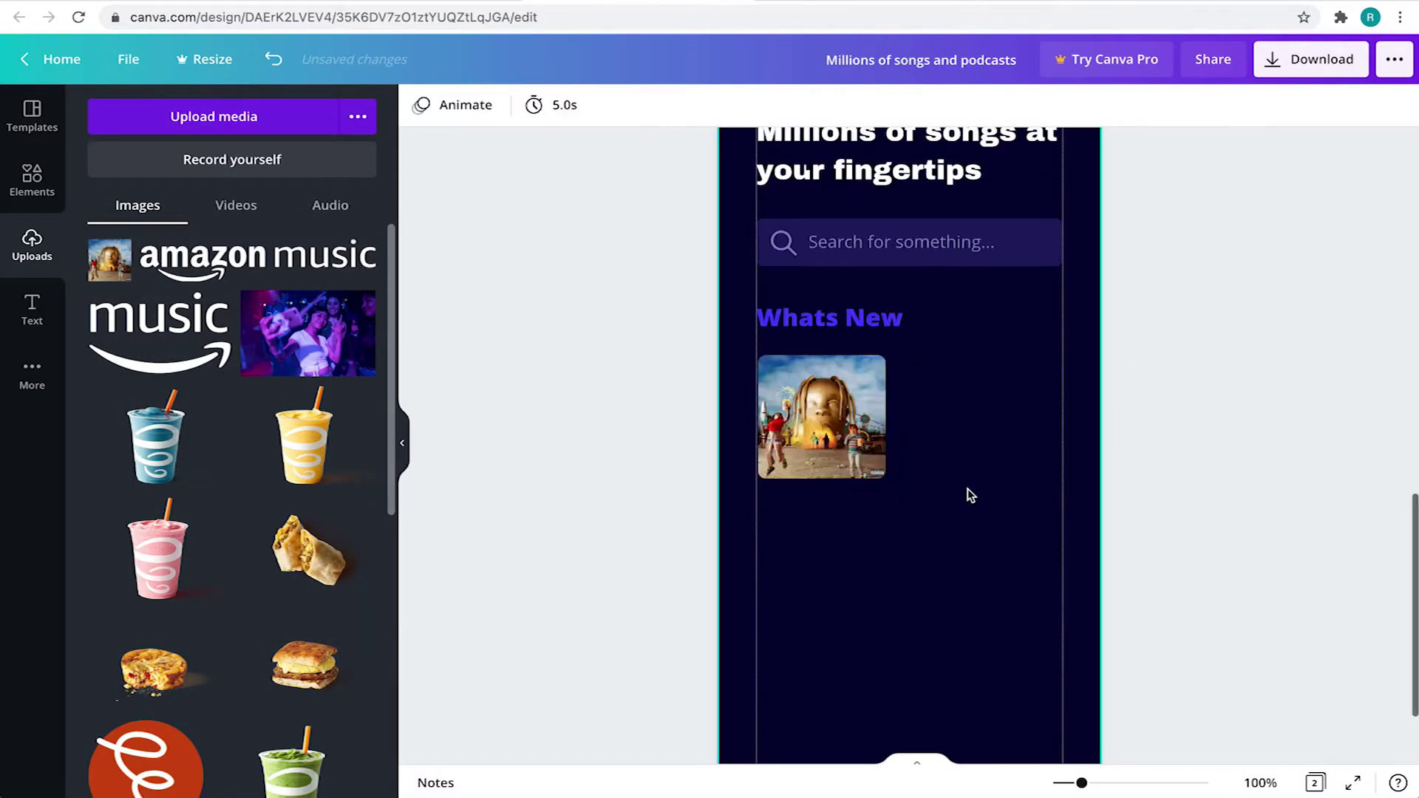
scroll(966, 495, "up", 1)
left_click(826, 444)
left_click(1169, 440)
key("ctrl+minus")
- Add a caption under the album cover and duplicate the captioned card along the row
left_click(32, 308)
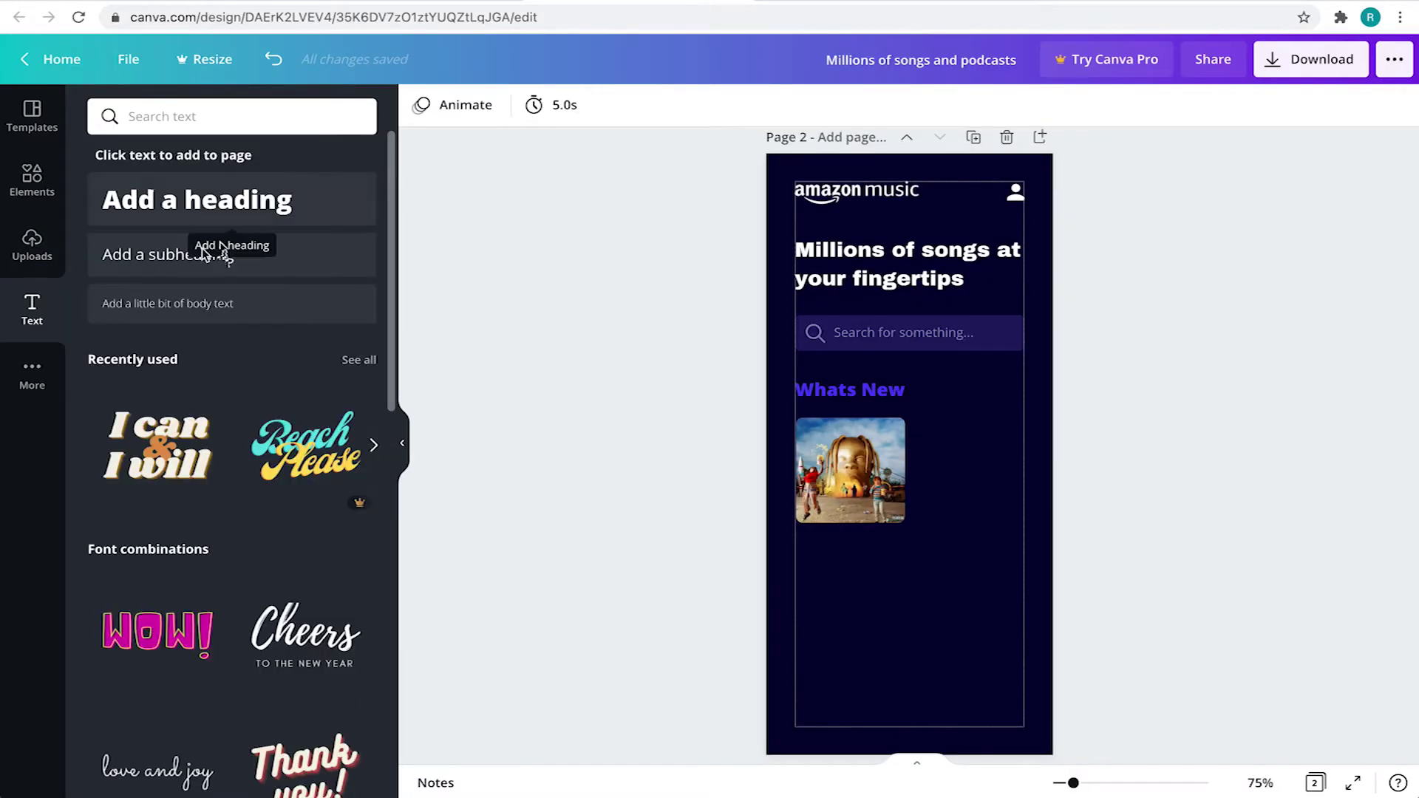
left_click_drag(196, 199, 958, 461)
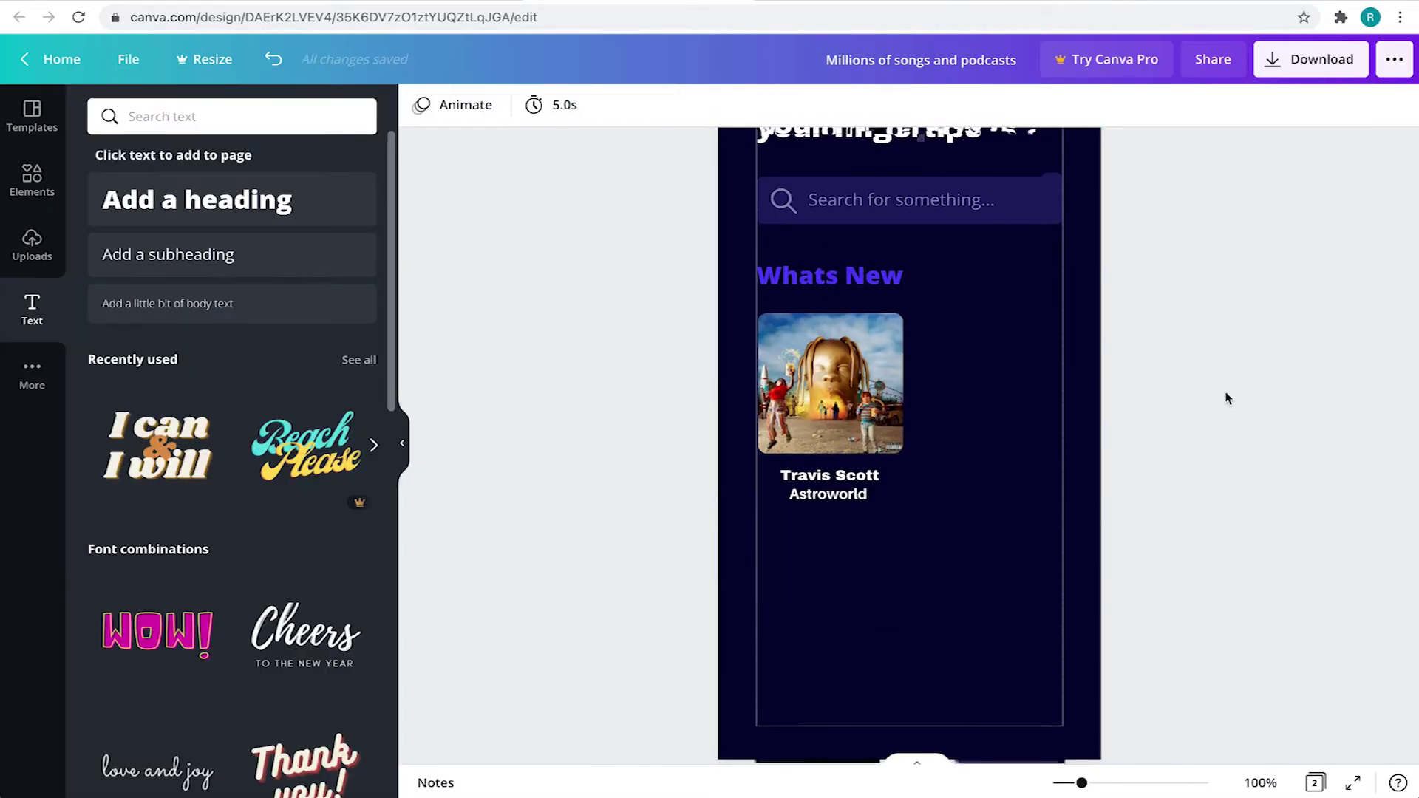
left_click(830, 478, "shift")
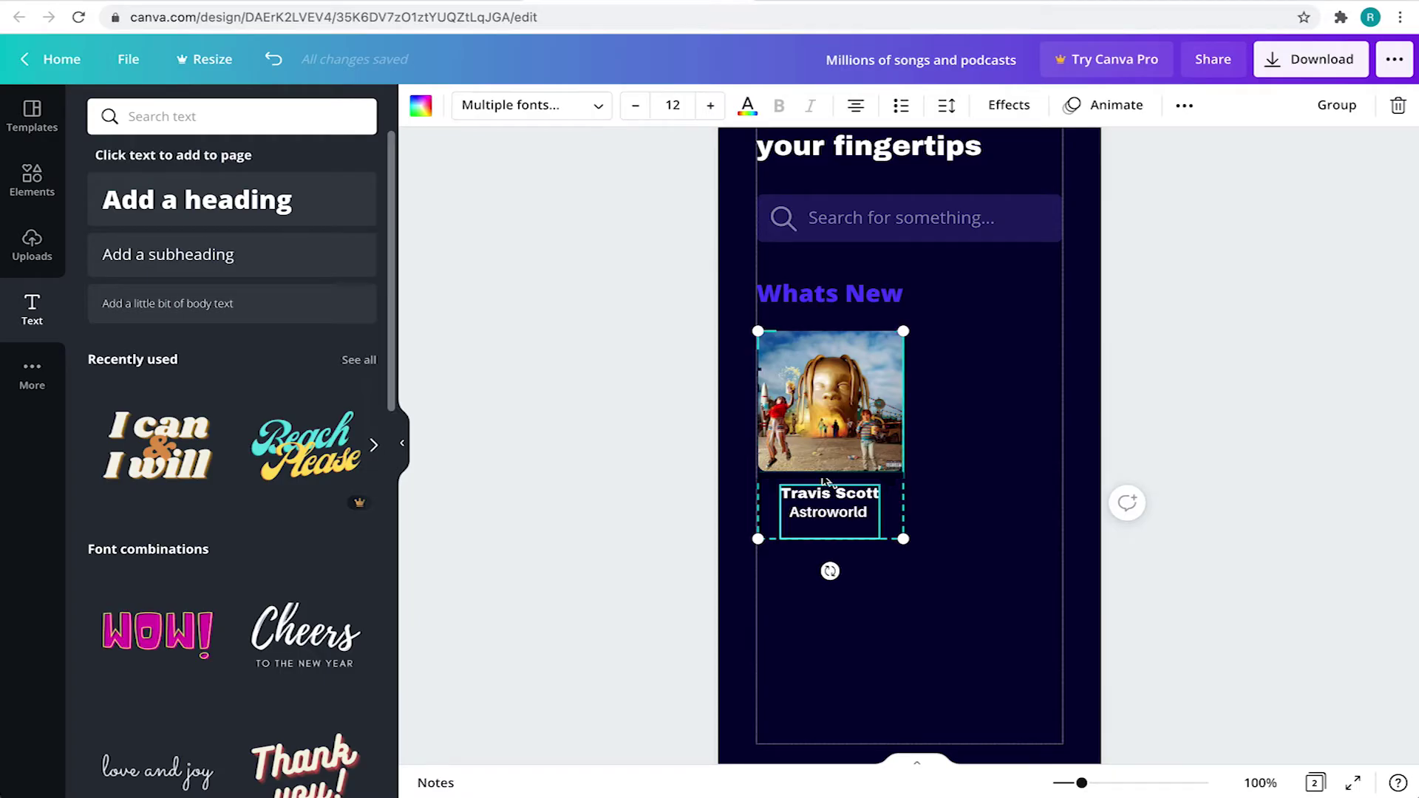
key("ctrl+d")
key("ctrl+d")
left_click(1134, 447)
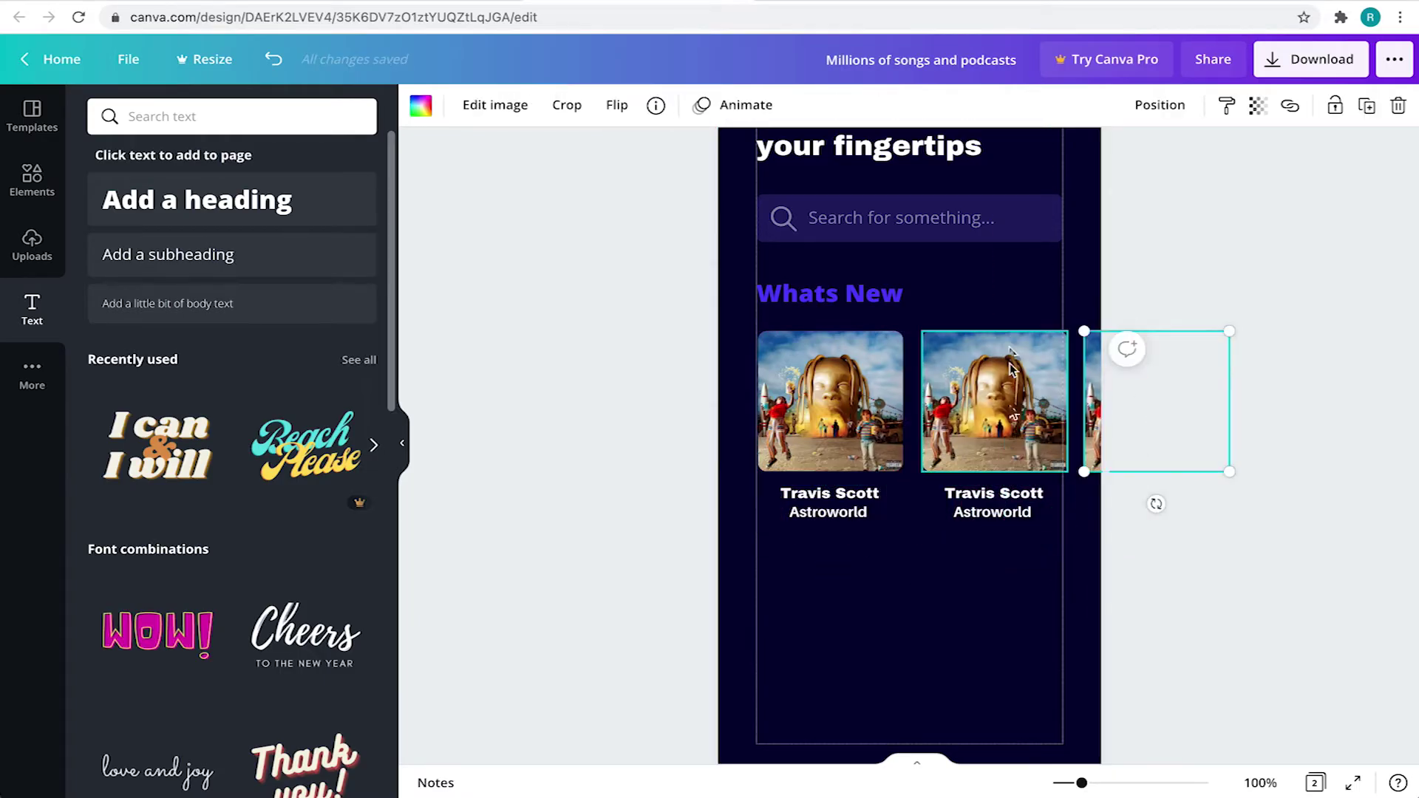
left_click(1102, 406)
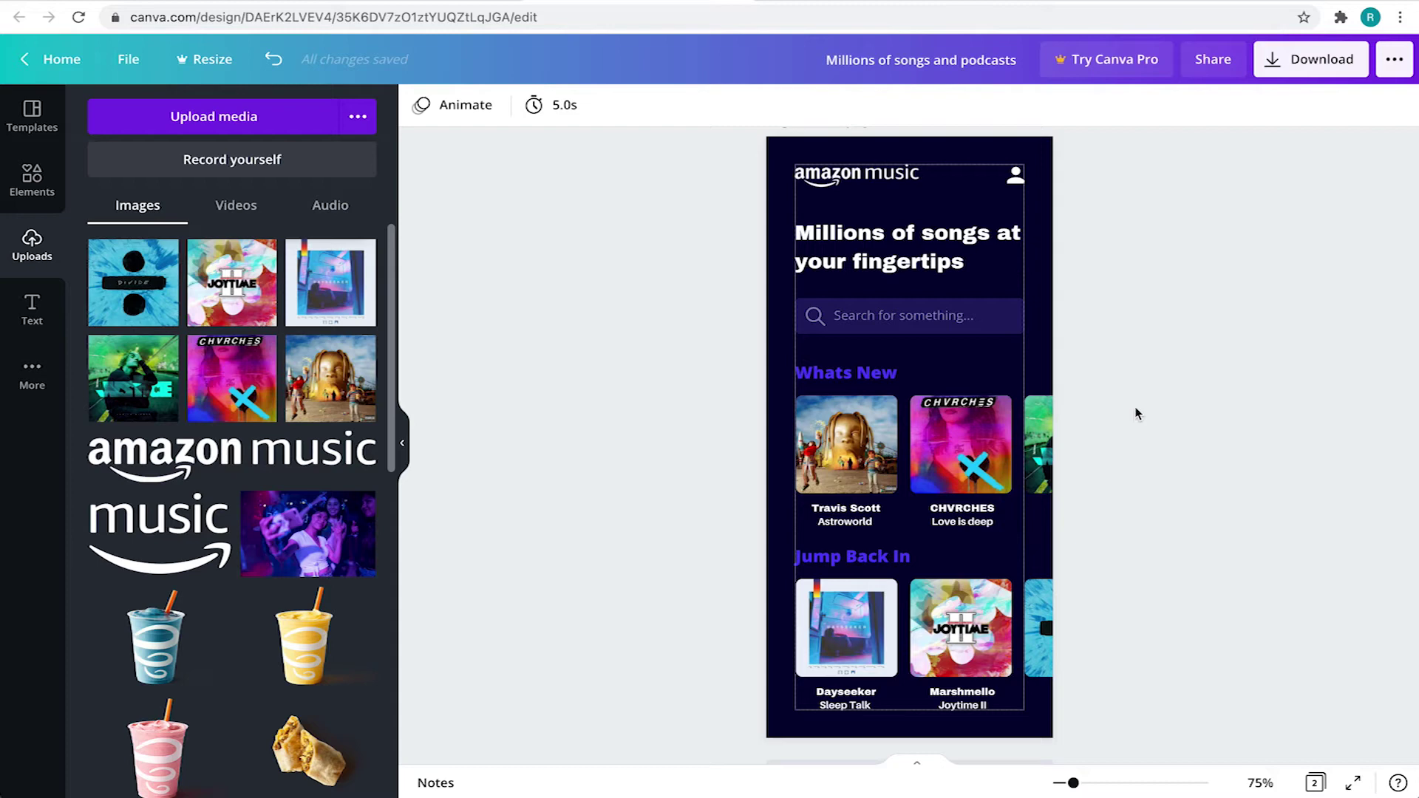
scroll(1135, 414, "up", 3)
scroll(1136, 414, "up", 3)
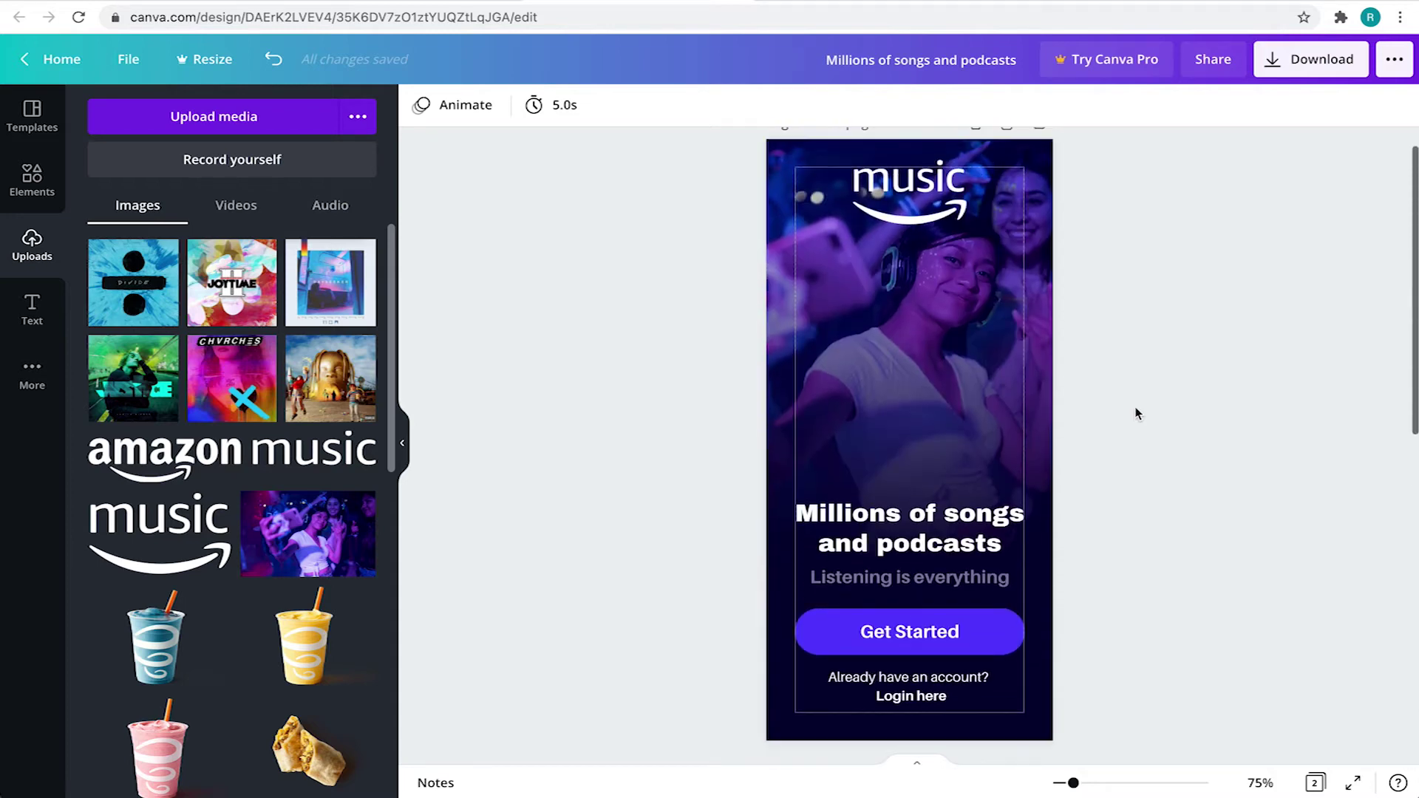
- Select and reposition elements on the welcome page background photo
left_click(973, 422)
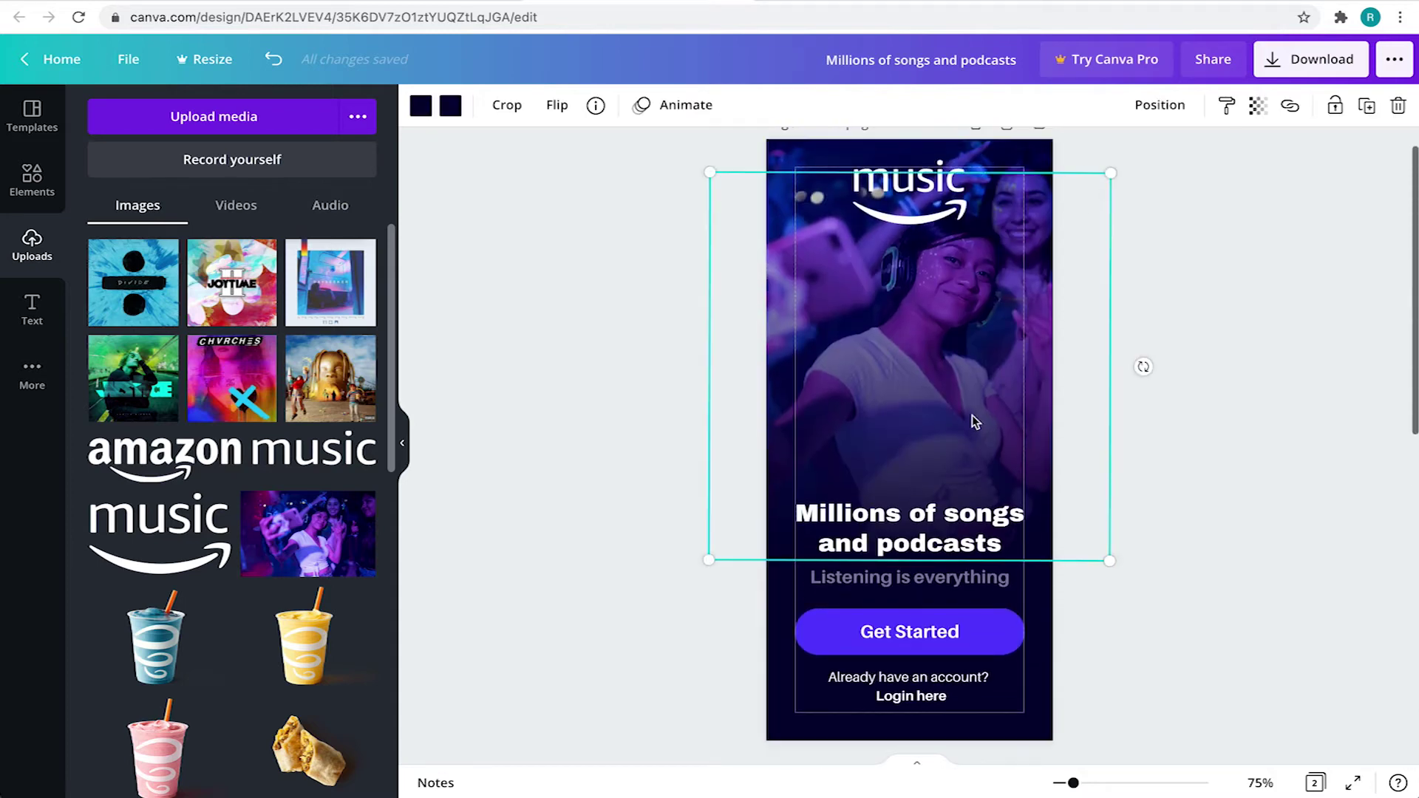
left_click(1165, 388)
scroll(1167, 392, "down", 3)
scroll(1165, 391, "down", 3)
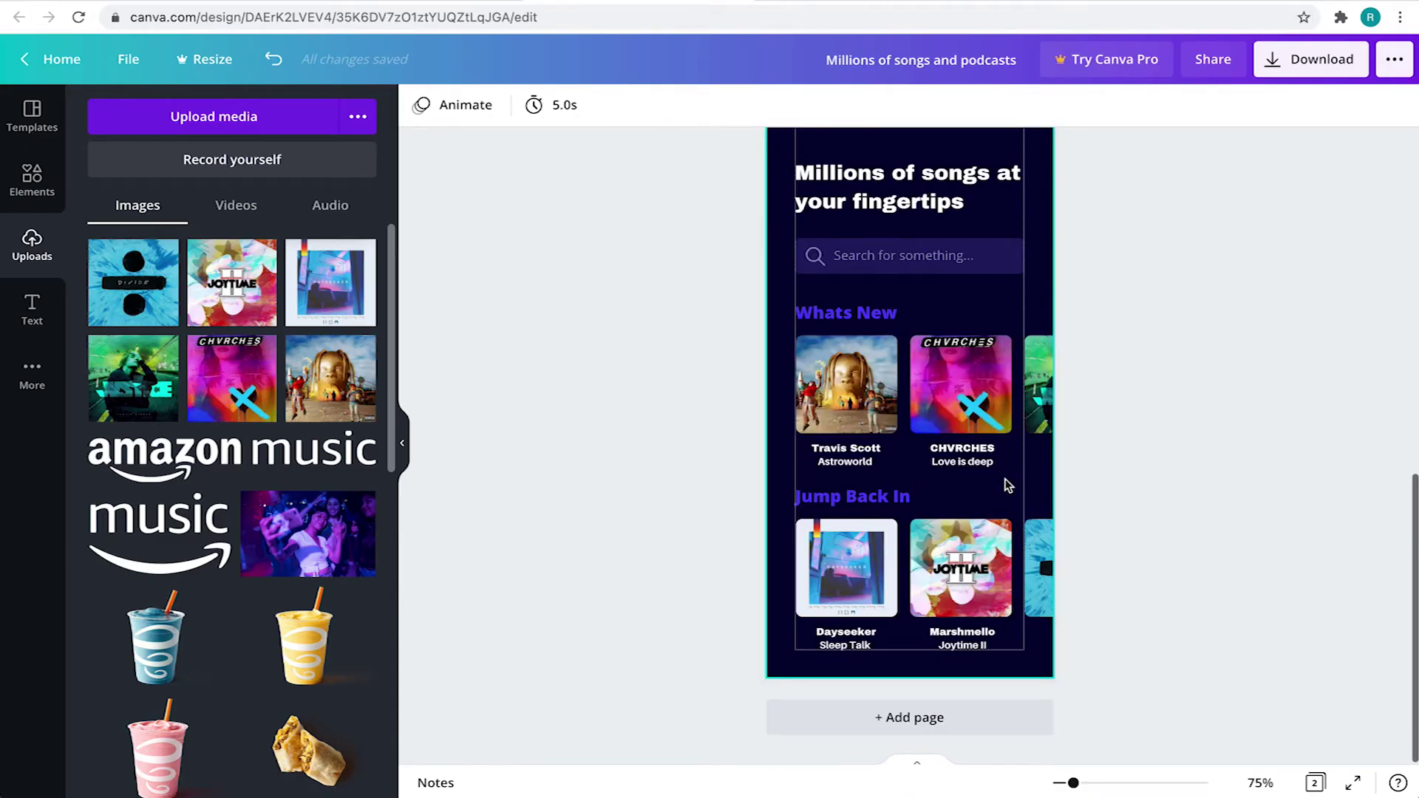
left_click_drag(1006, 481, 996, 650)
left_click(1153, 338)
scroll(1175, 389, "up", 2)
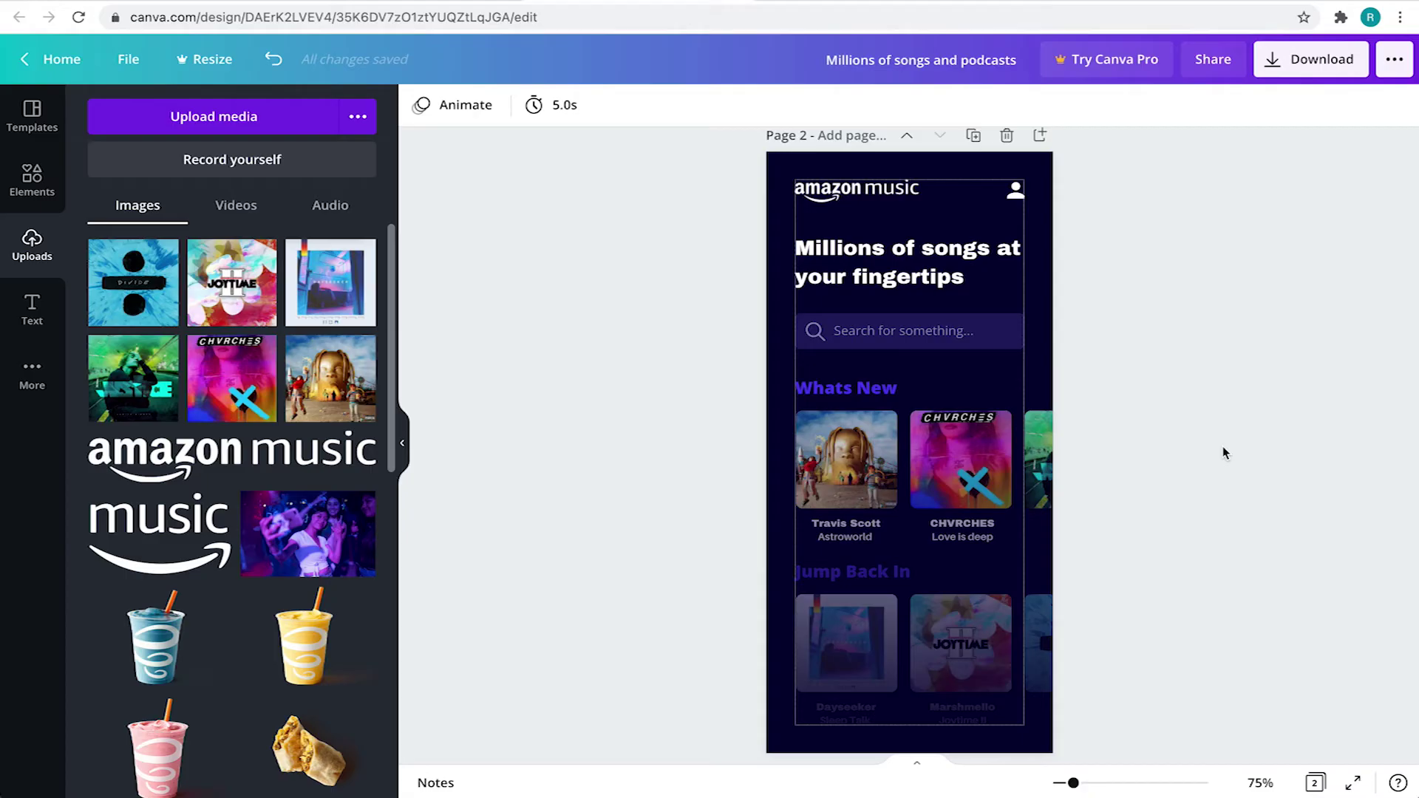
scroll(1224, 453, "up", 2)
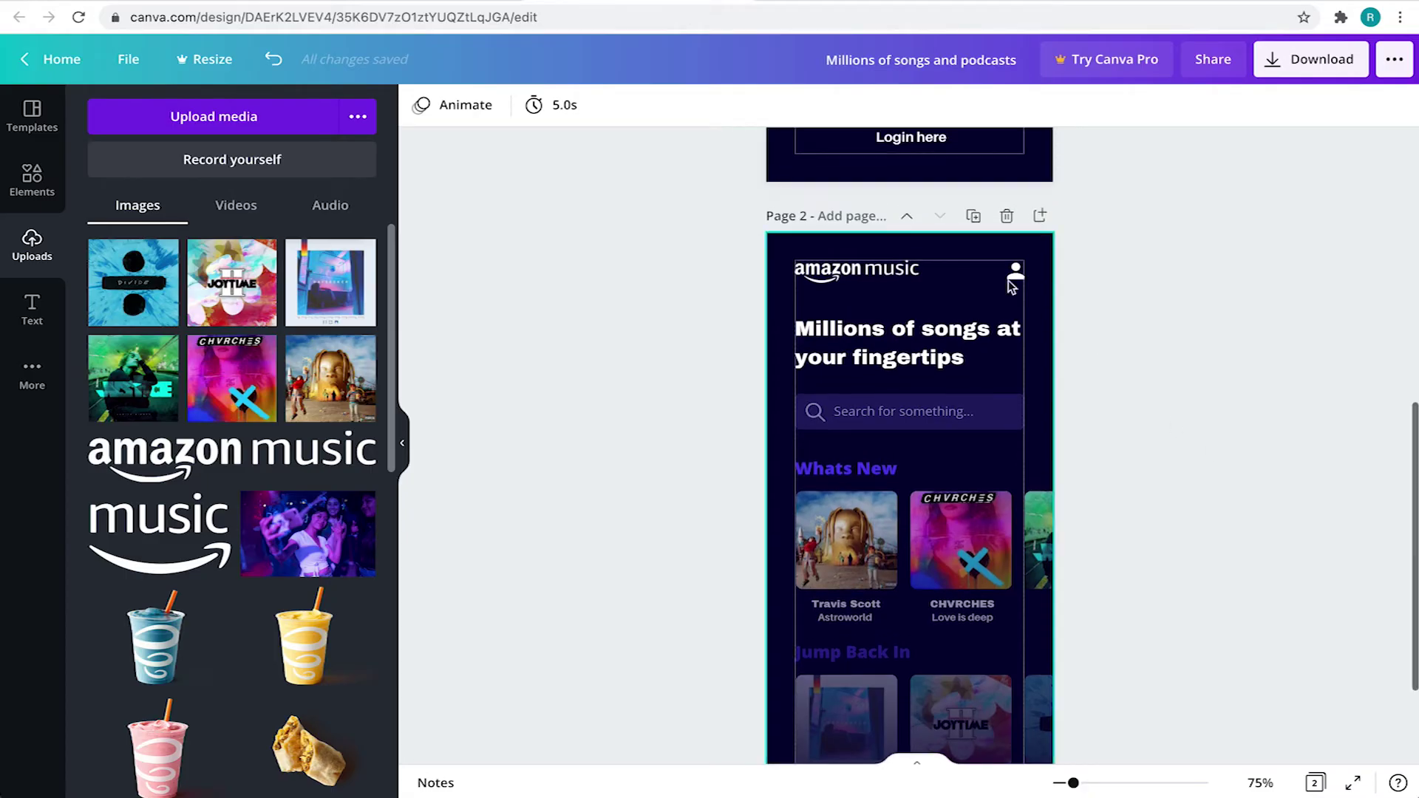
- Duplicate page 2, then delete everything below the logo and profile icon on page 3
left_click(973, 219)
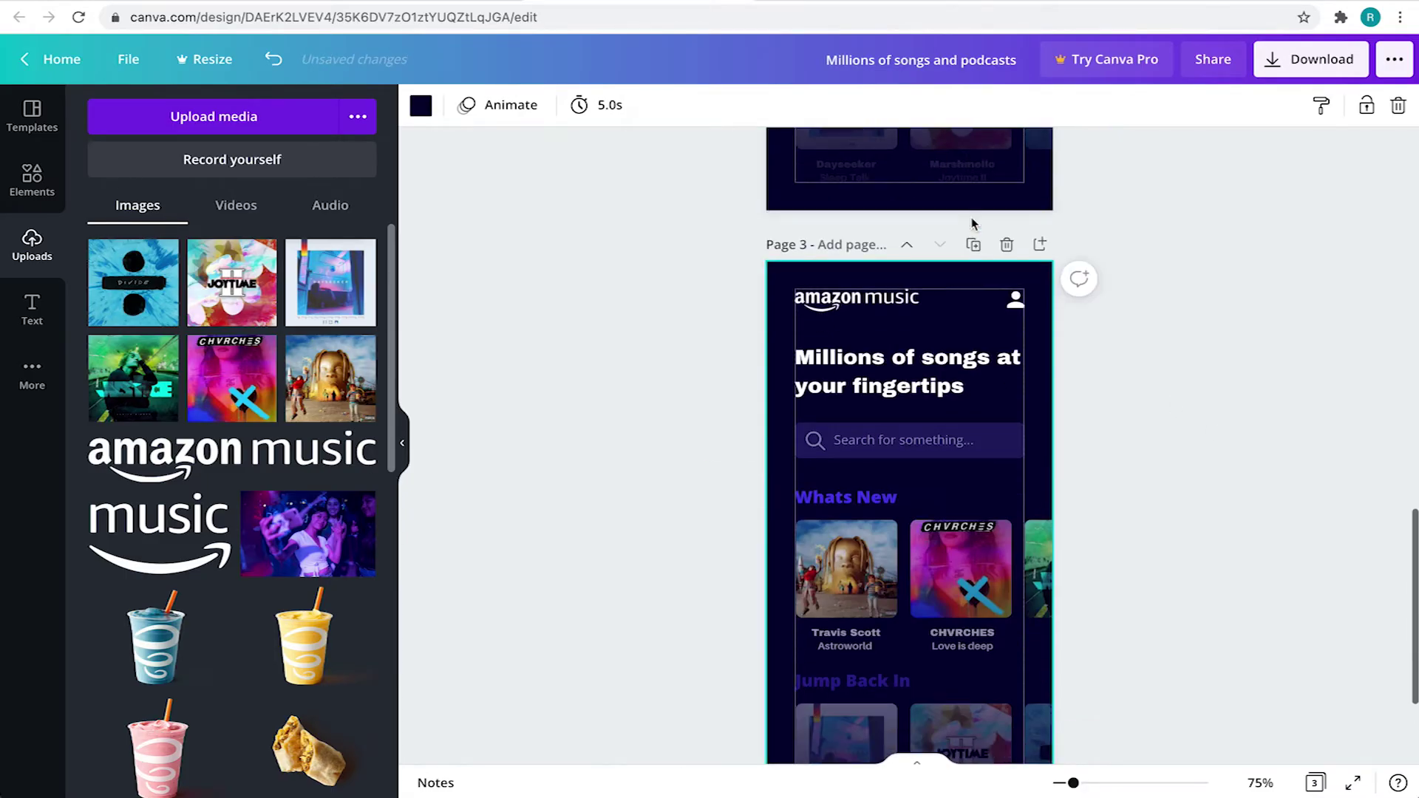
left_click_drag(1148, 275, 691, 759)
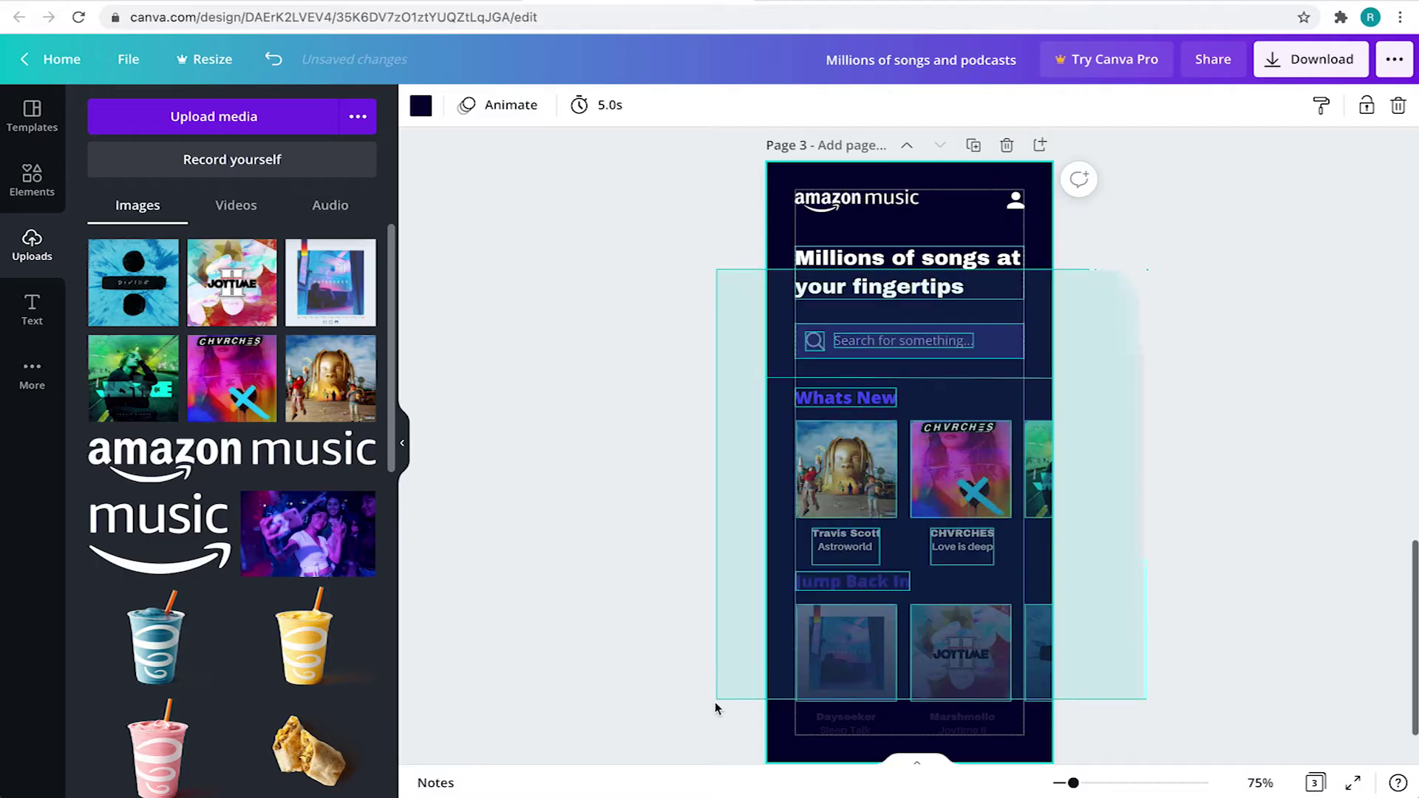
key("Delete")
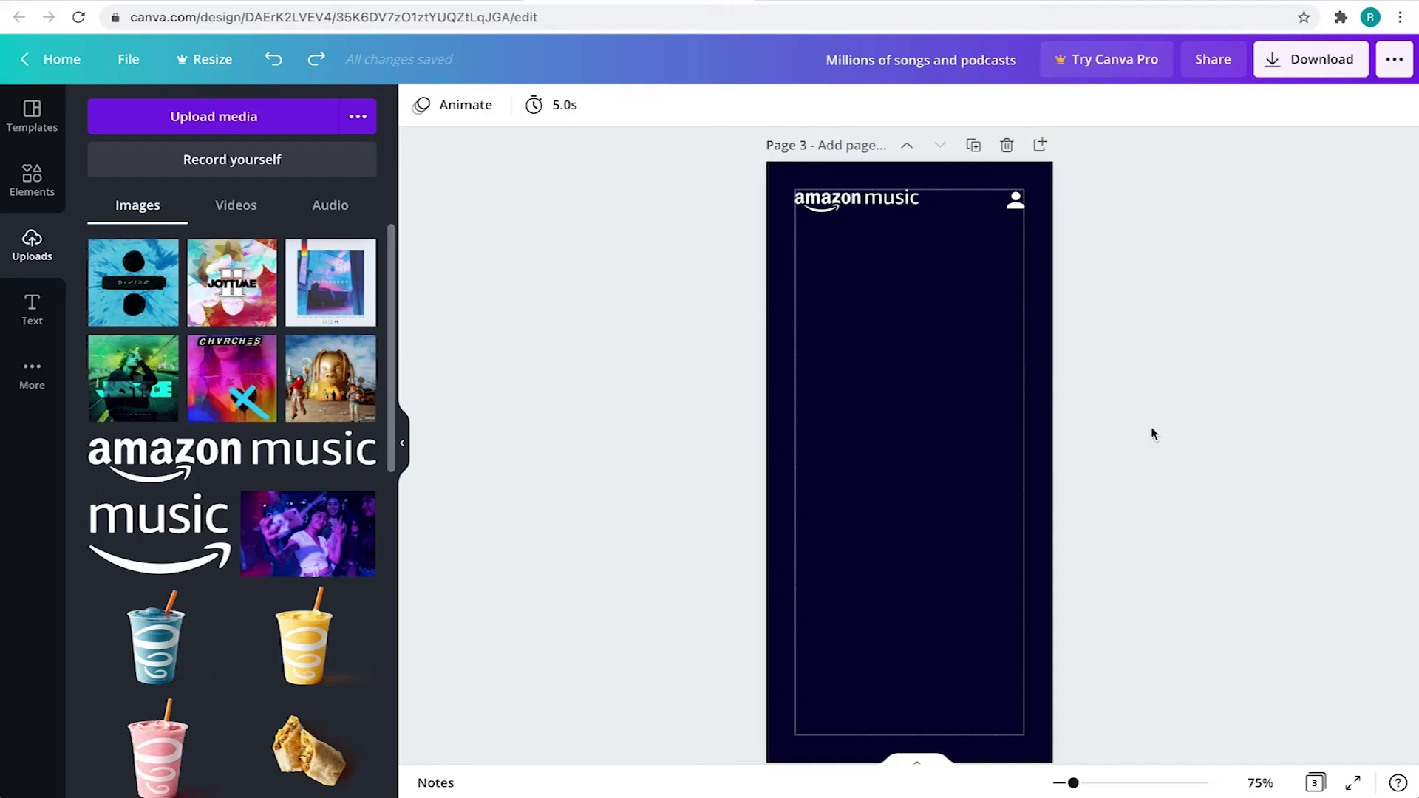
- Add the Astroworld album cover to page 3, enlarged to fill the page
left_click(338, 393)
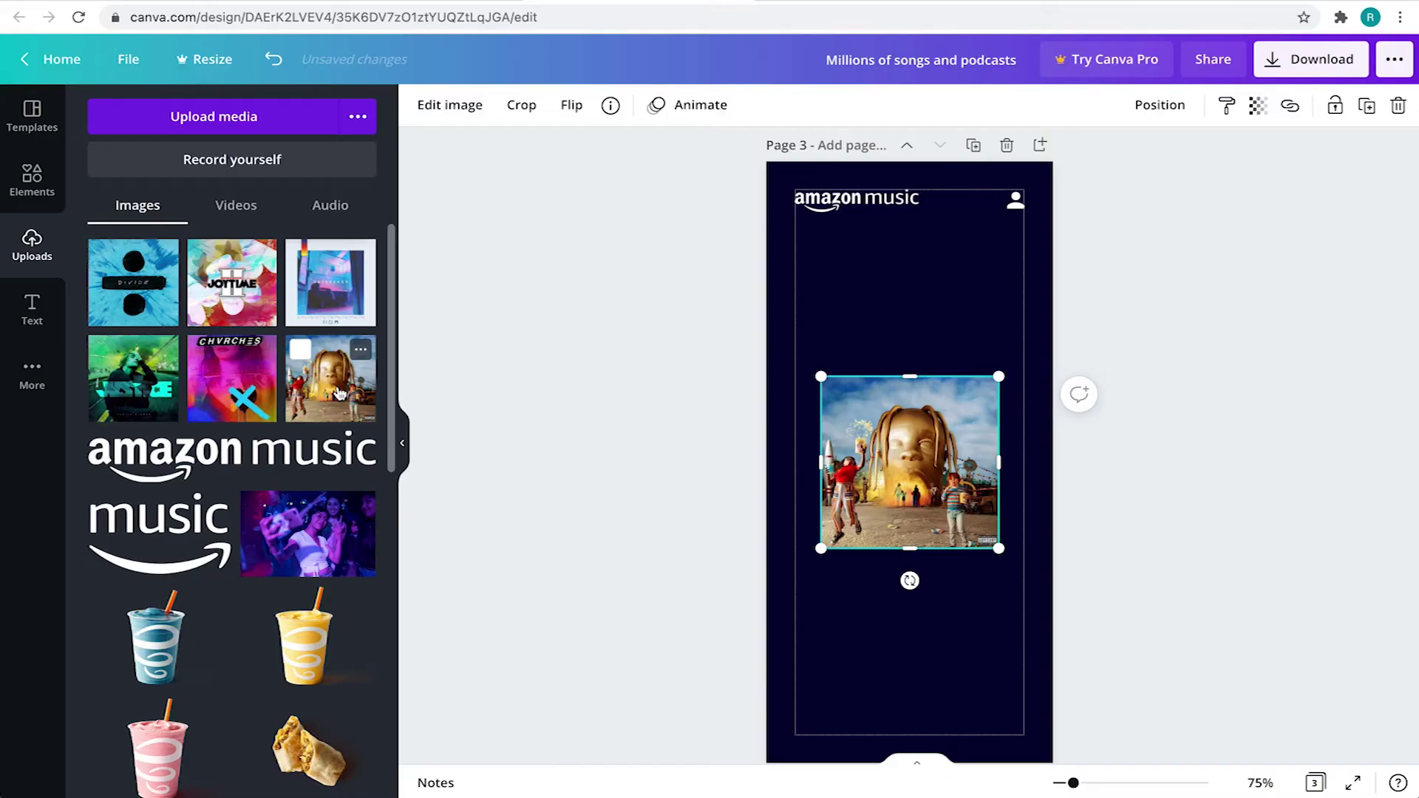
left_click_drag(915, 447, 785, 228)
left_click_drag(872, 331, 1163, 617)
left_click_drag(1039, 508, 944, 389)
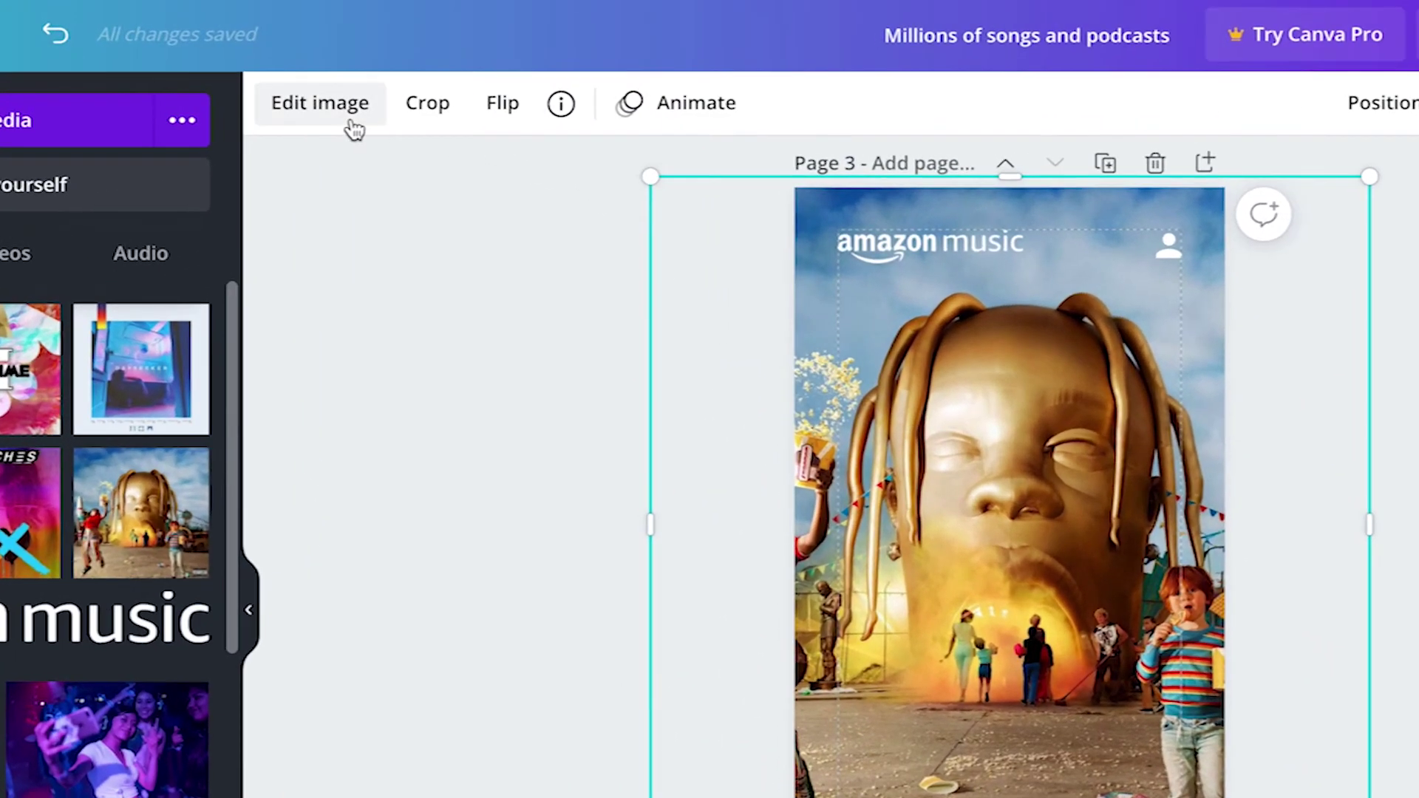
- Blur the background cover and lower its transparency beneath the navy overlay
left_click(466, 113)
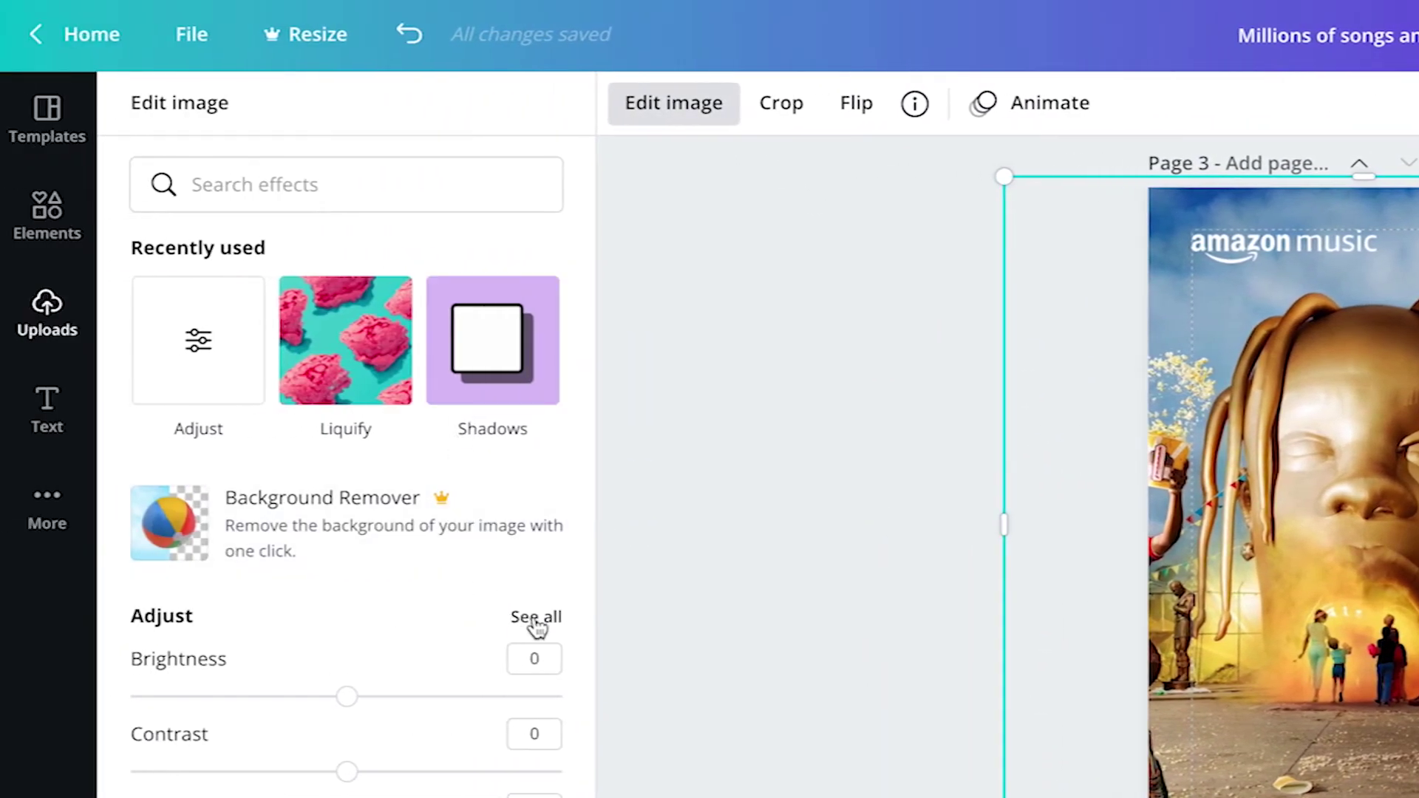
left_click(536, 623)
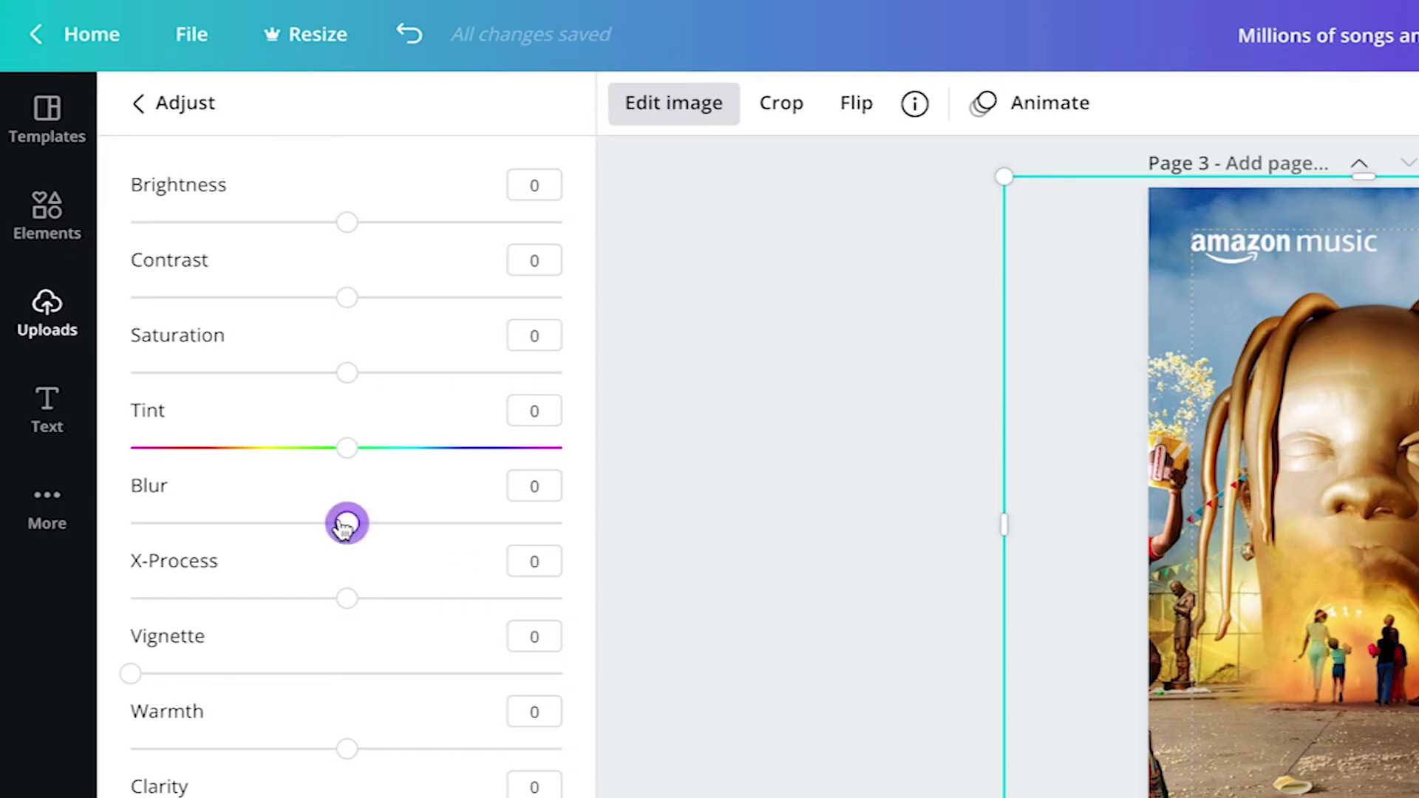
mouse_move(347, 526)
left_mouse_down()
mouse_move(409, 519)
mouse_move(394, 523)
left_mouse_up()
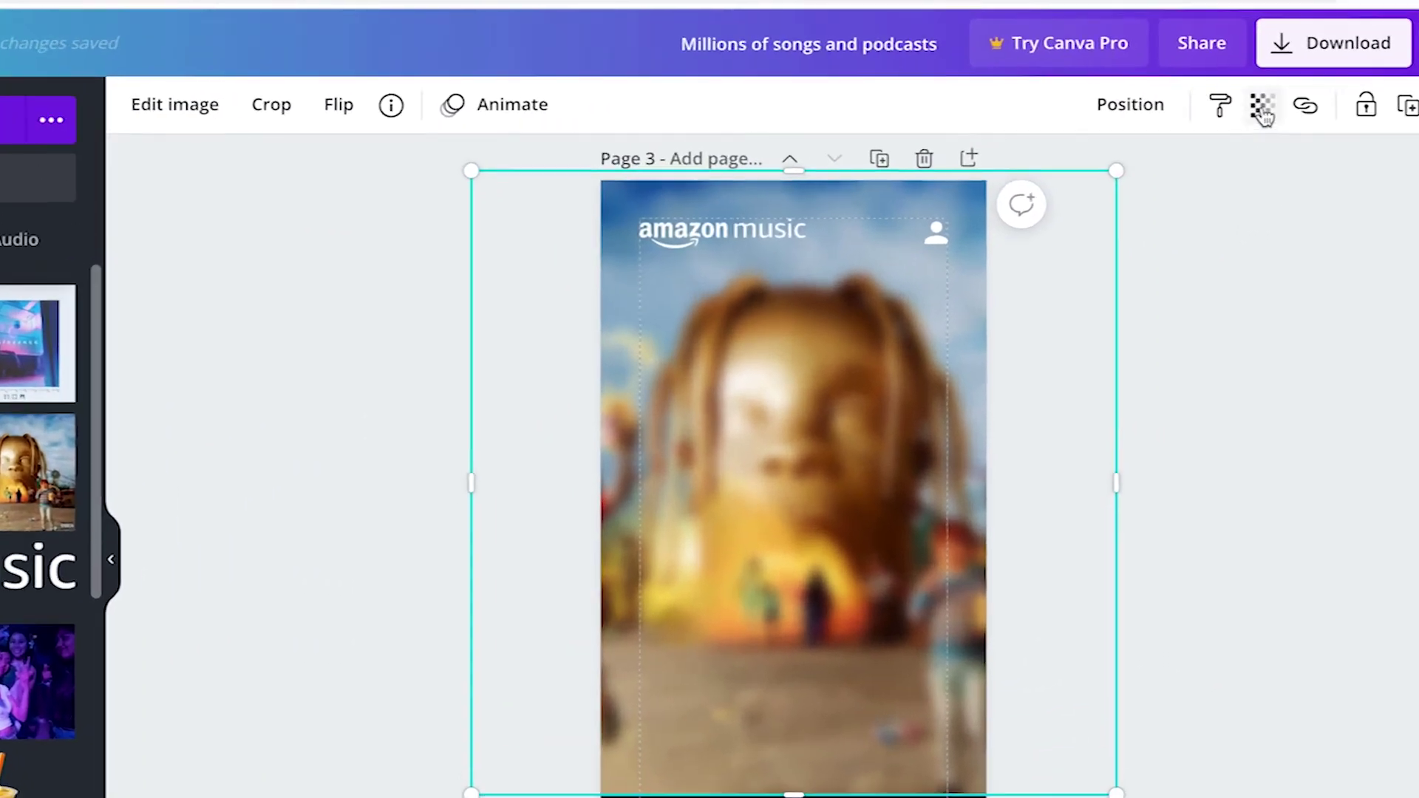
left_click(1258, 107)
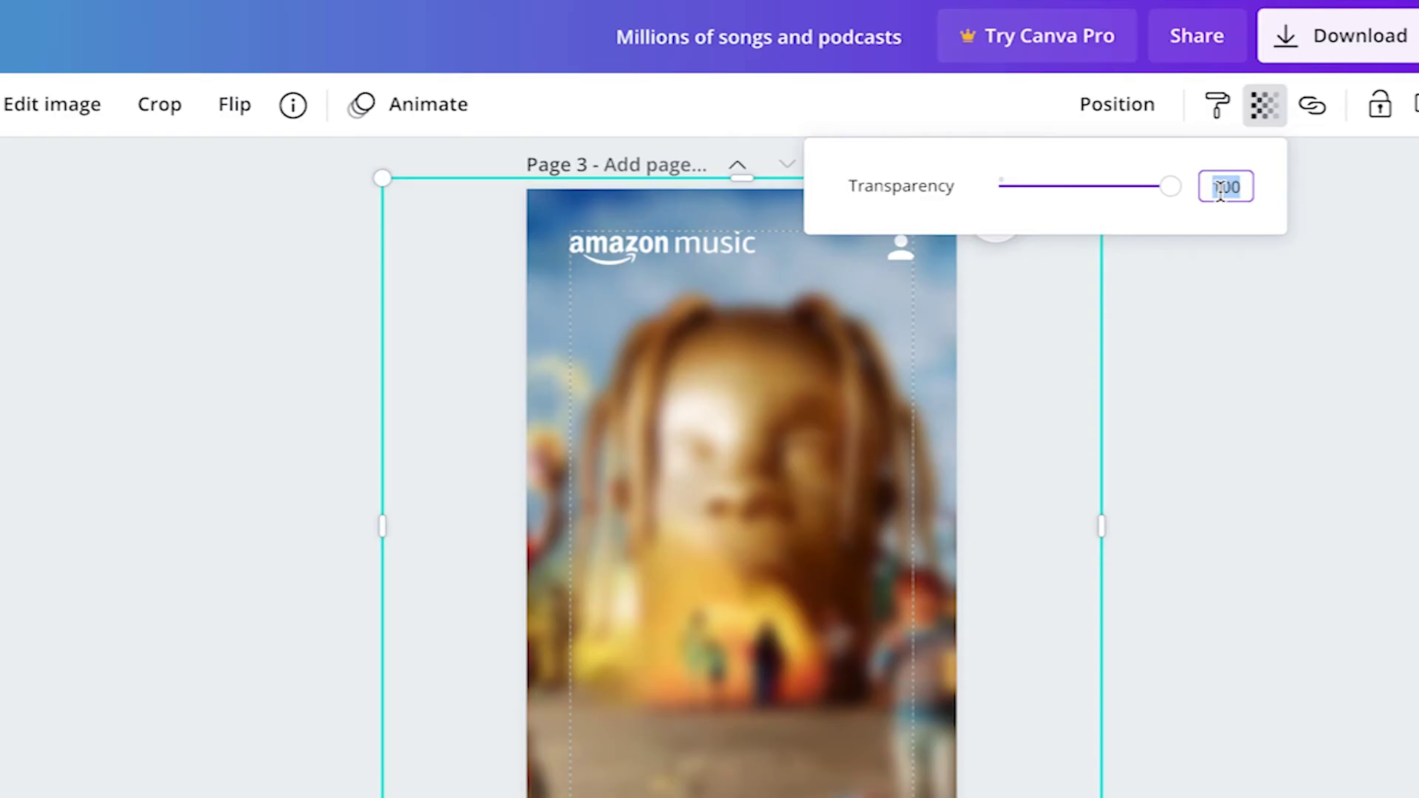
type("35")
key("Return")
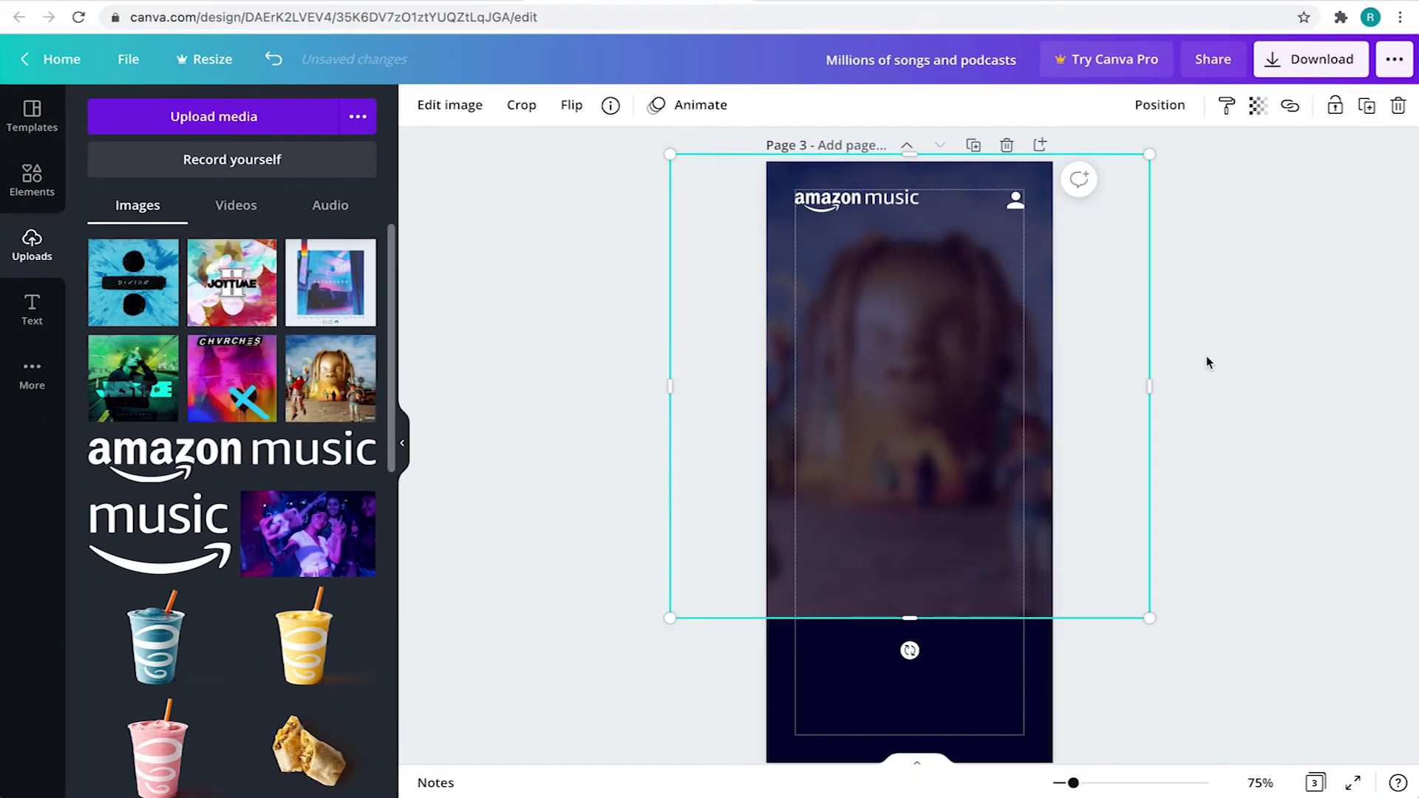
left_click(1306, 252)
scroll(978, 362, "up", 3)
scroll(978, 368, "down", 4)
left_click(950, 573)
left_click_drag(929, 548, 933, 535)
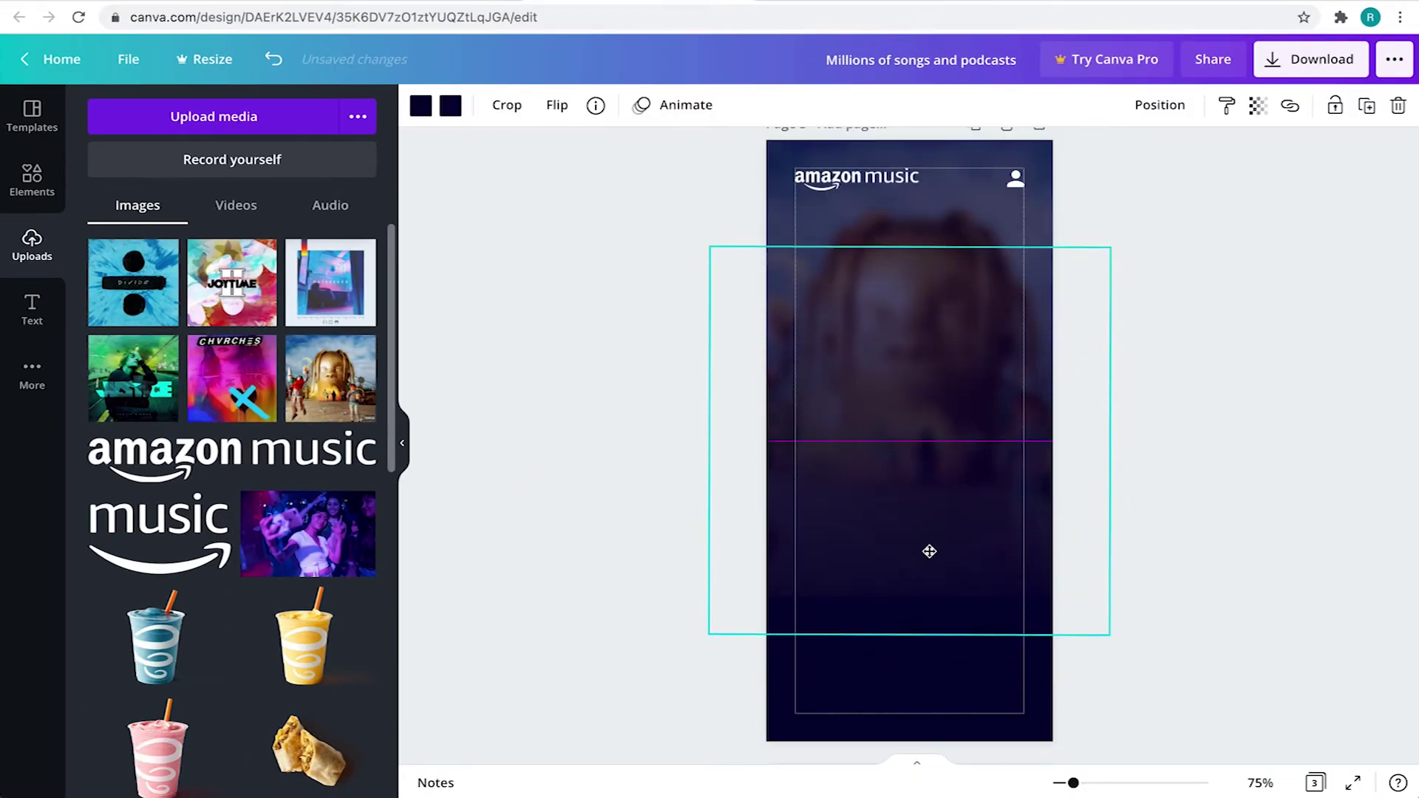
left_click(1211, 333)
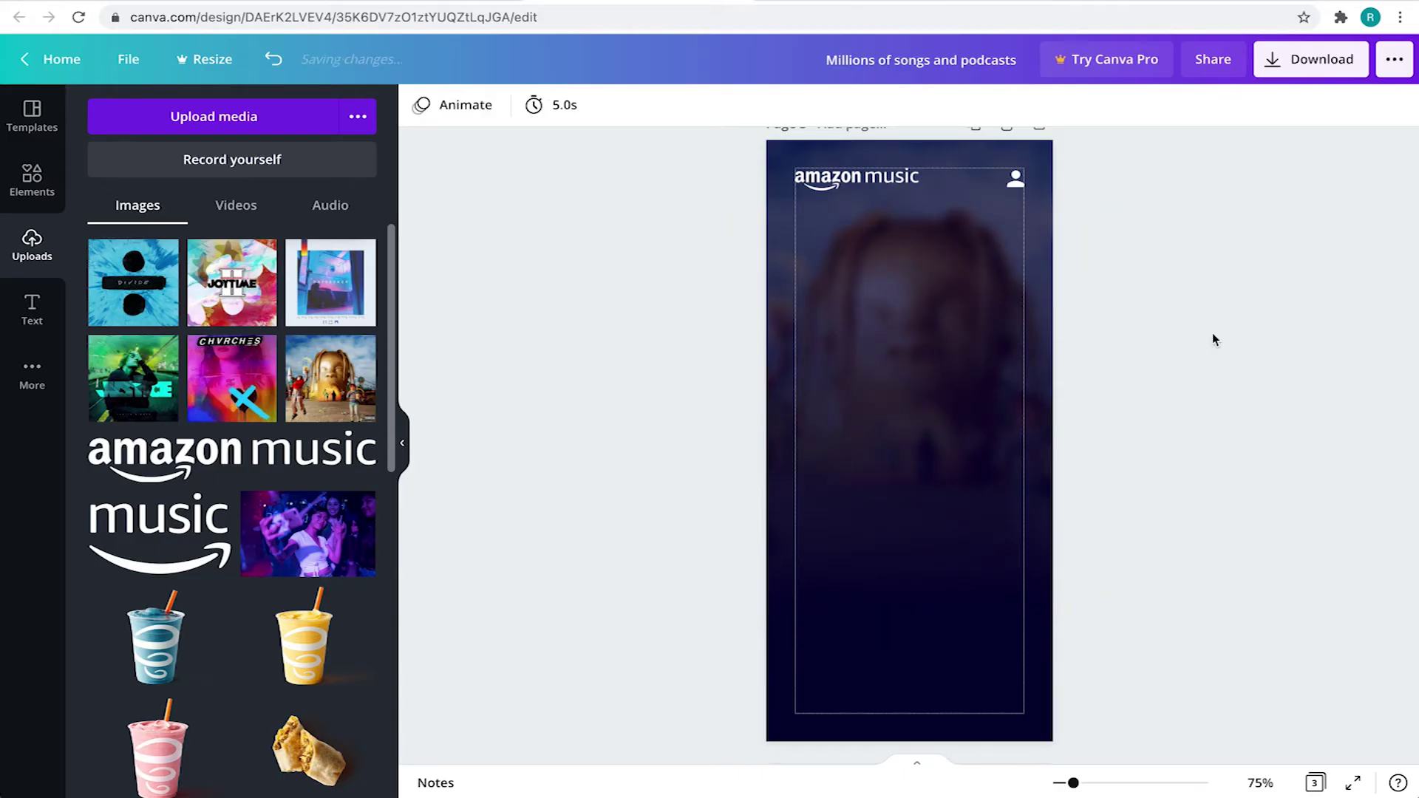
scroll(1211, 333, "up", 1)
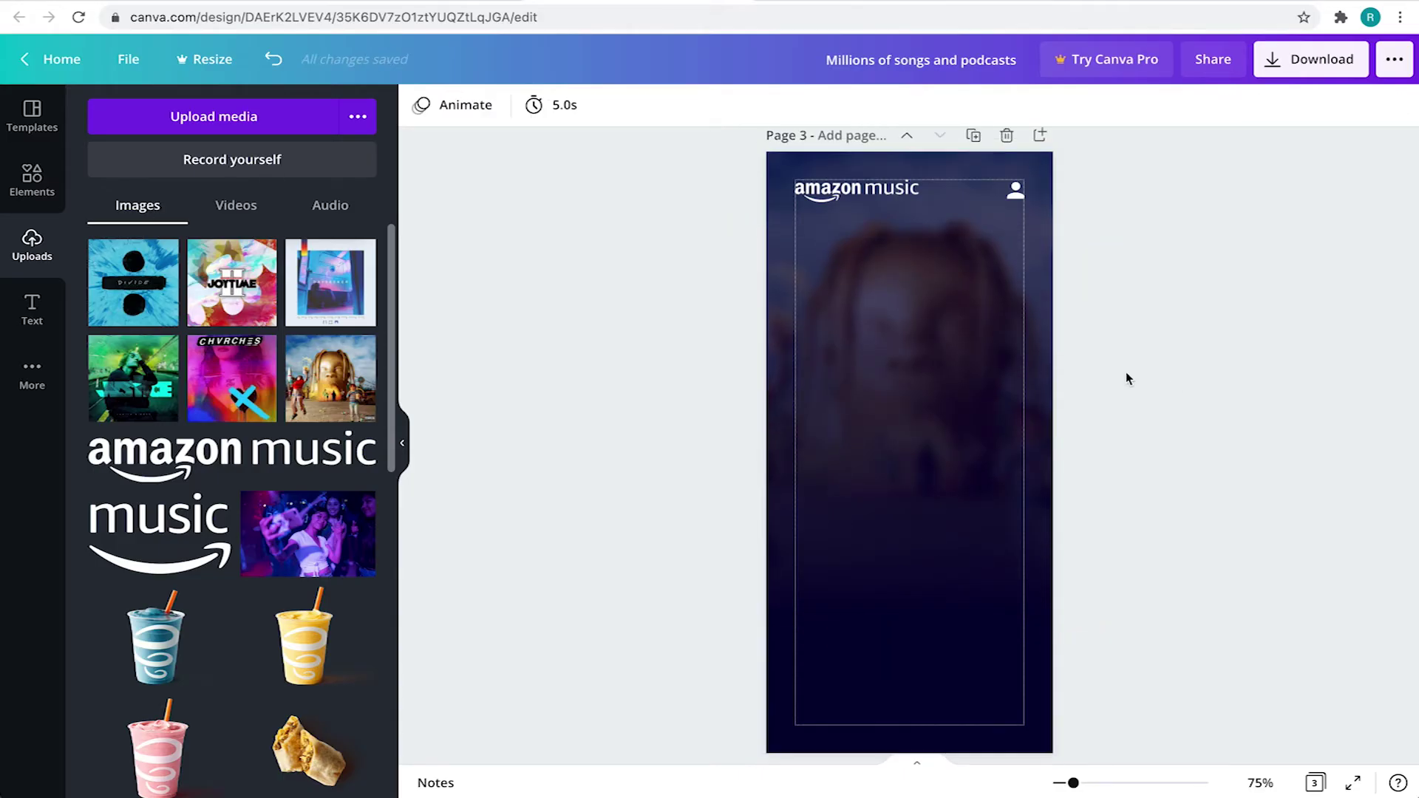
left_click(33, 178)
- Add a rounded photo frame and fill it with the Astroworld cover
left_click(331, 320)
left_click(33, 246)
left_click(331, 378)
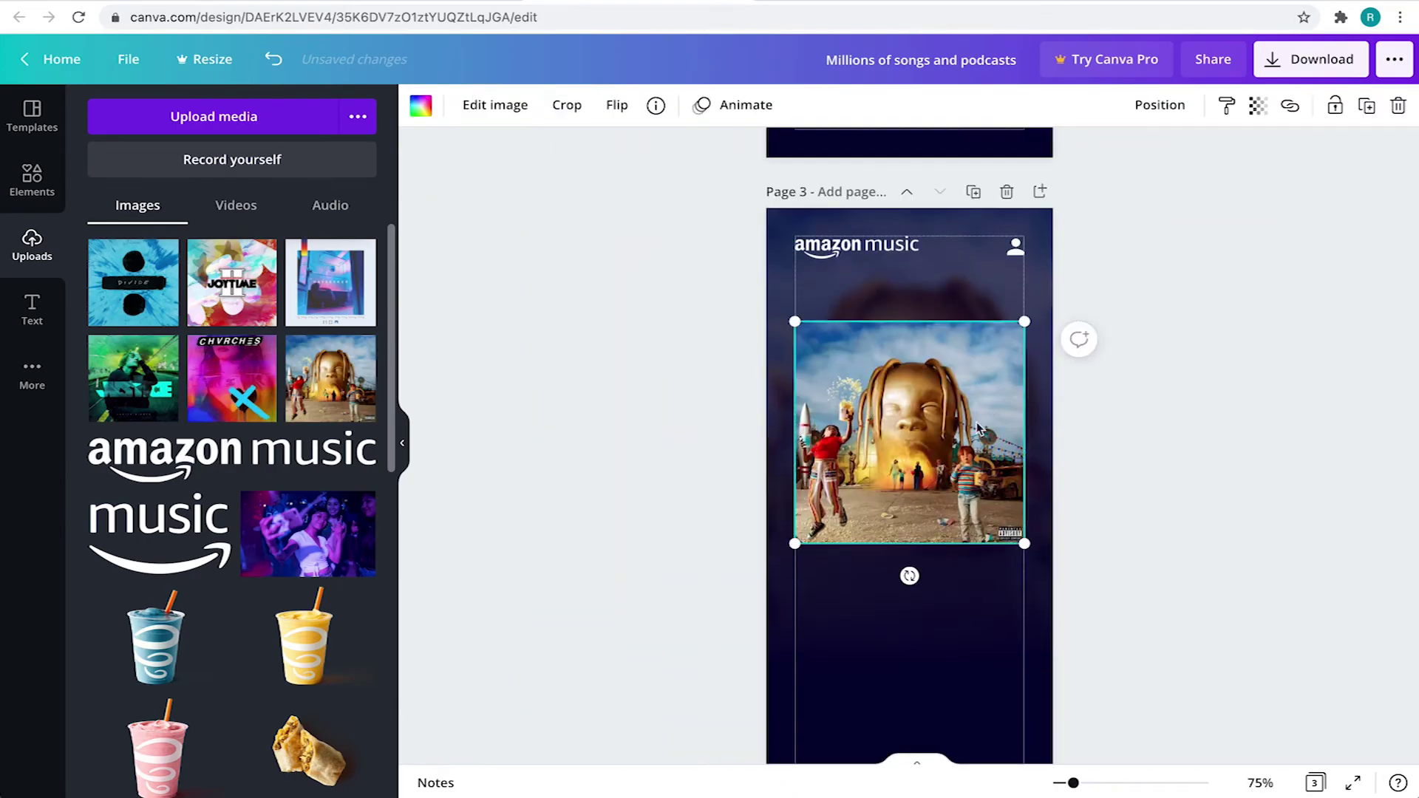
left_click(1188, 366)
scroll(1160, 404, "down", 1)
- Add the 'STARGAZING' title and 'Travis Scott' artist line below the cover
left_click(33, 309)
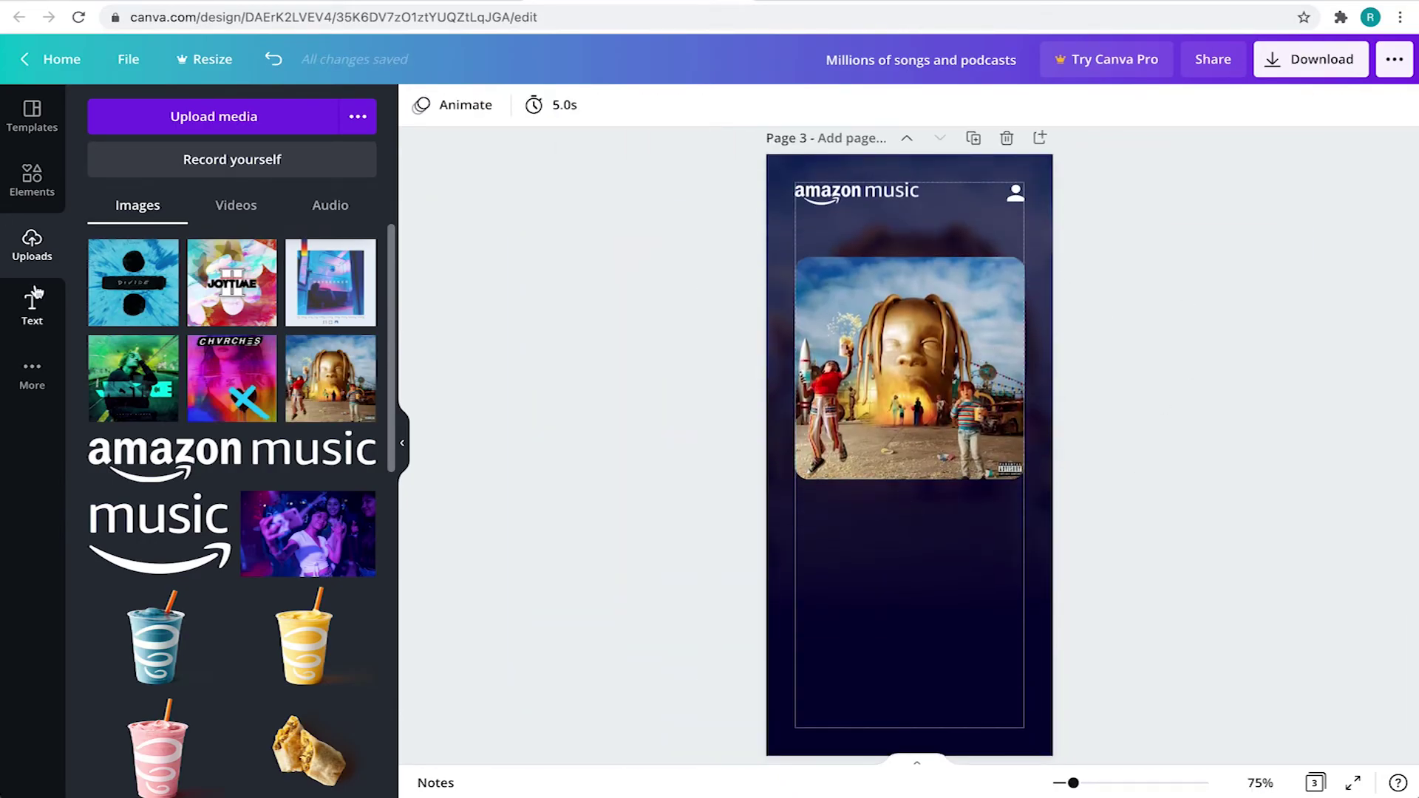
left_click(200, 197)
left_click(486, 105)
left_click_drag(920, 451, 920, 509)
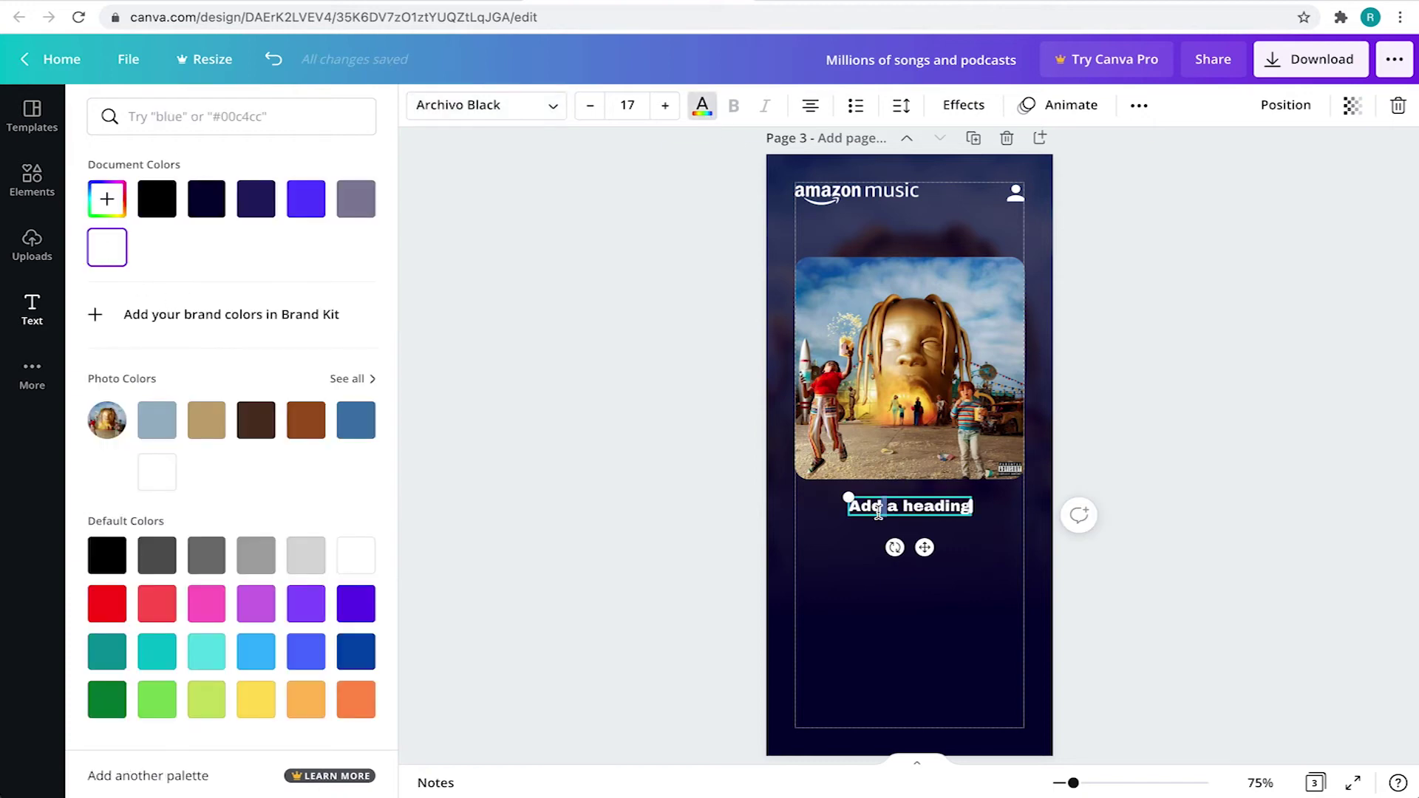
left_click(1203, 387)
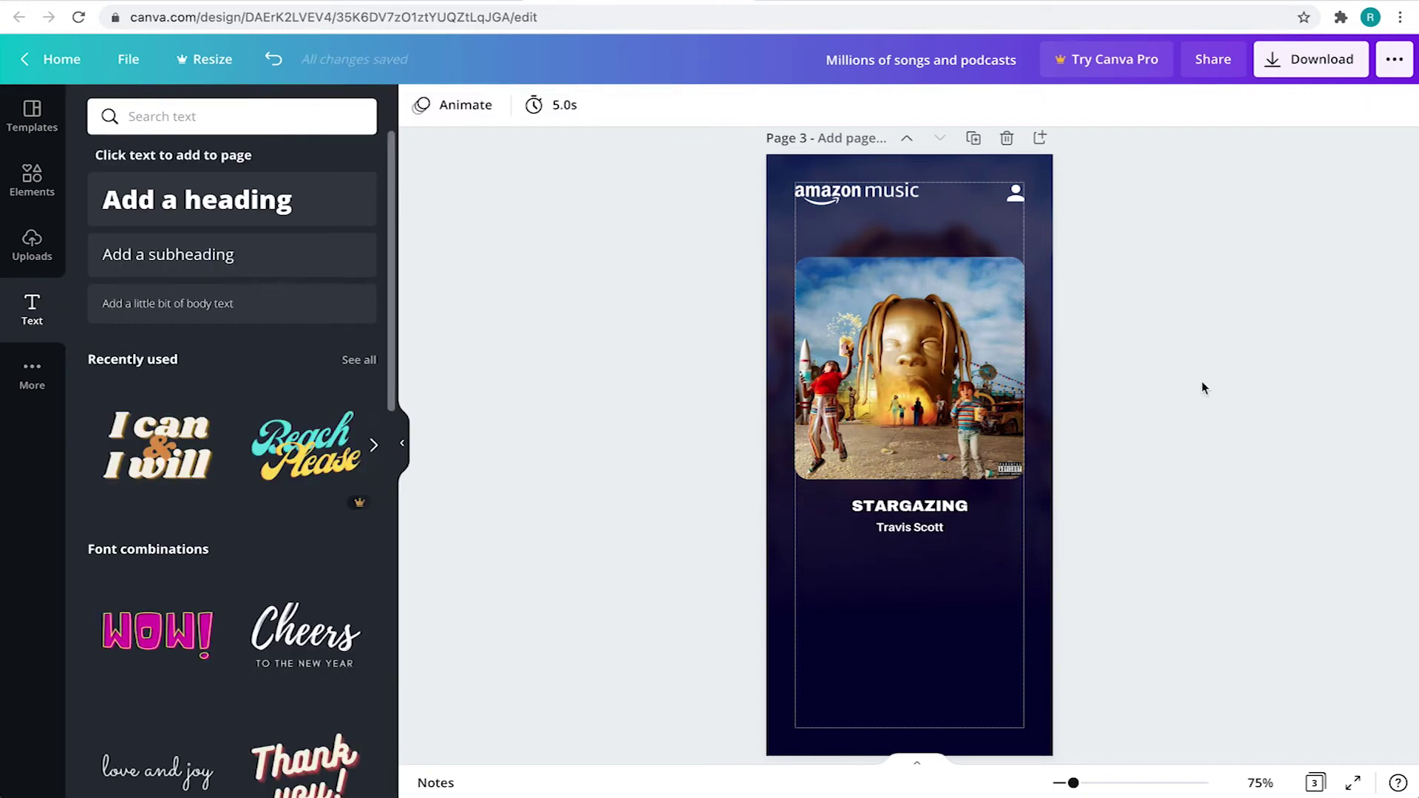
scroll(1202, 386, "down", 2)
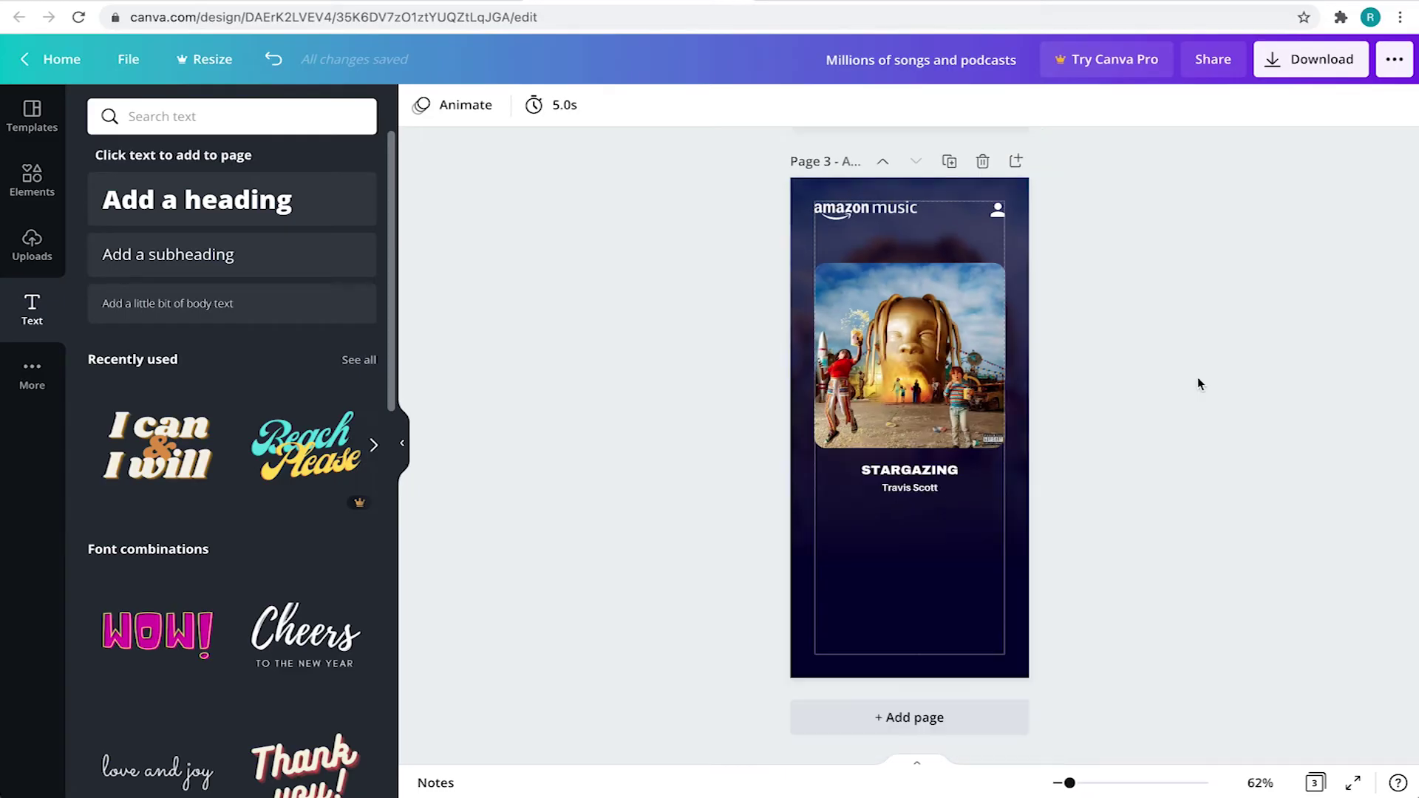
- Add a line under the song title and make it the purple progress bar
left_click(27, 192)
left_click(223, 117)
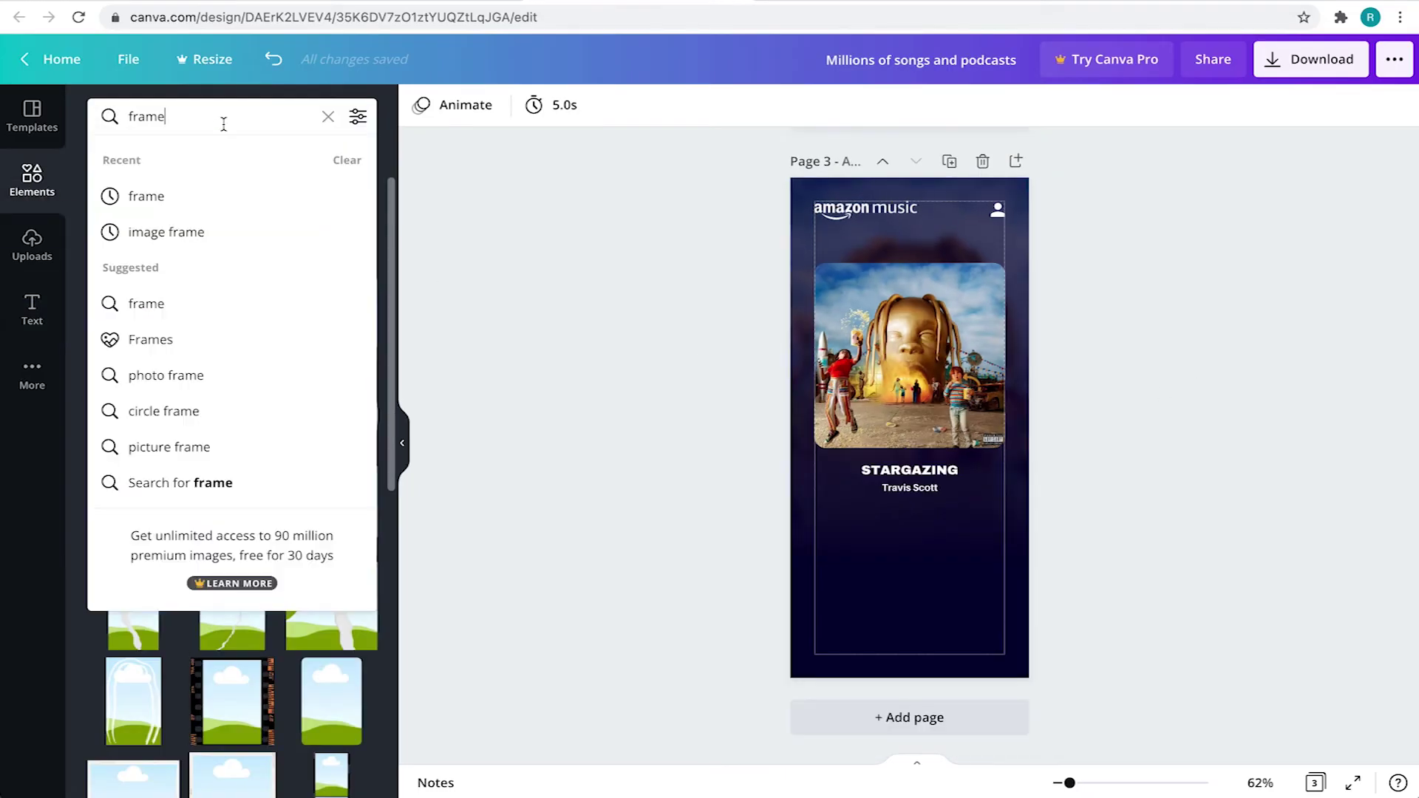
key("BackSpace")
key("BackSpace")
key("BackSpace")
type("line")
key("Return")
left_click(251, 418)
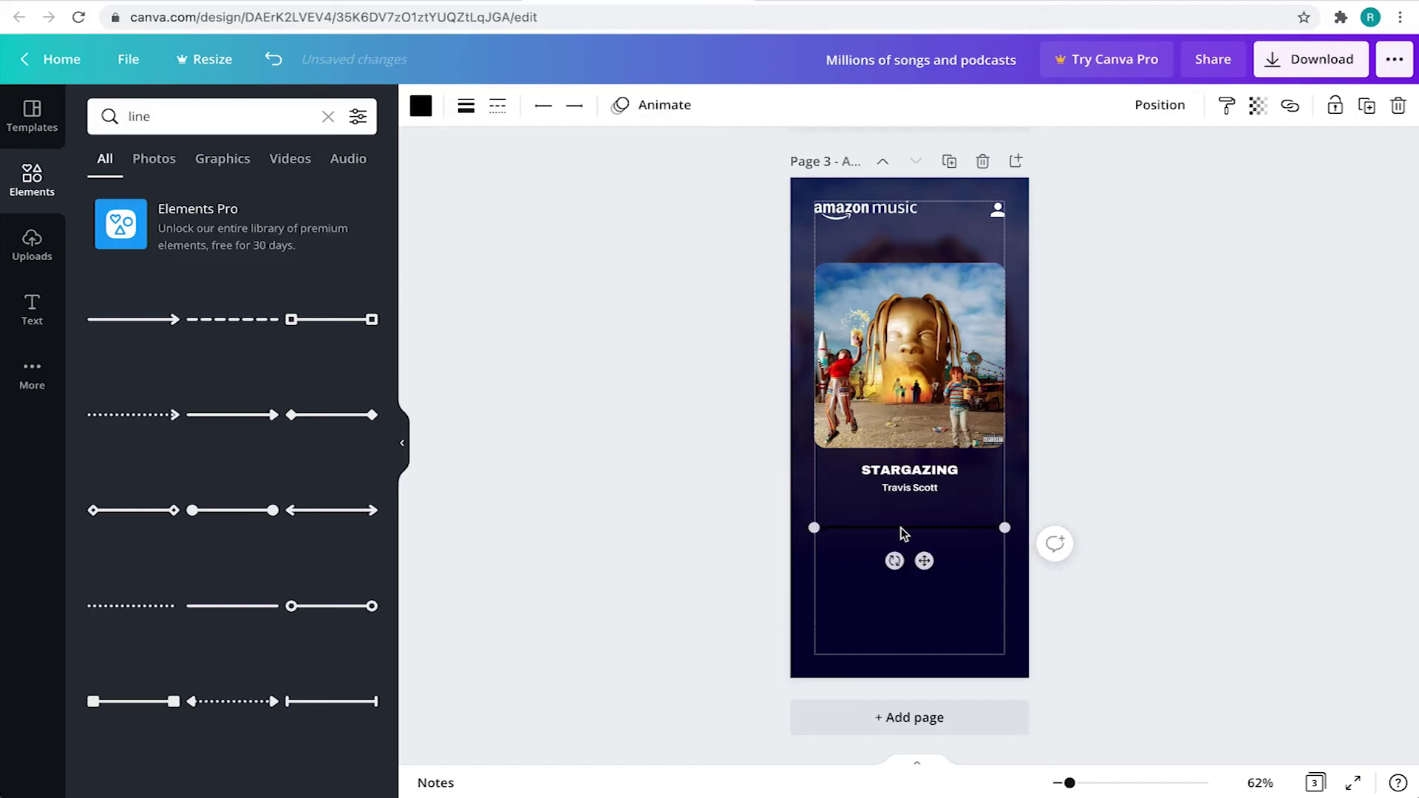
left_click(357, 554)
left_click(1258, 105)
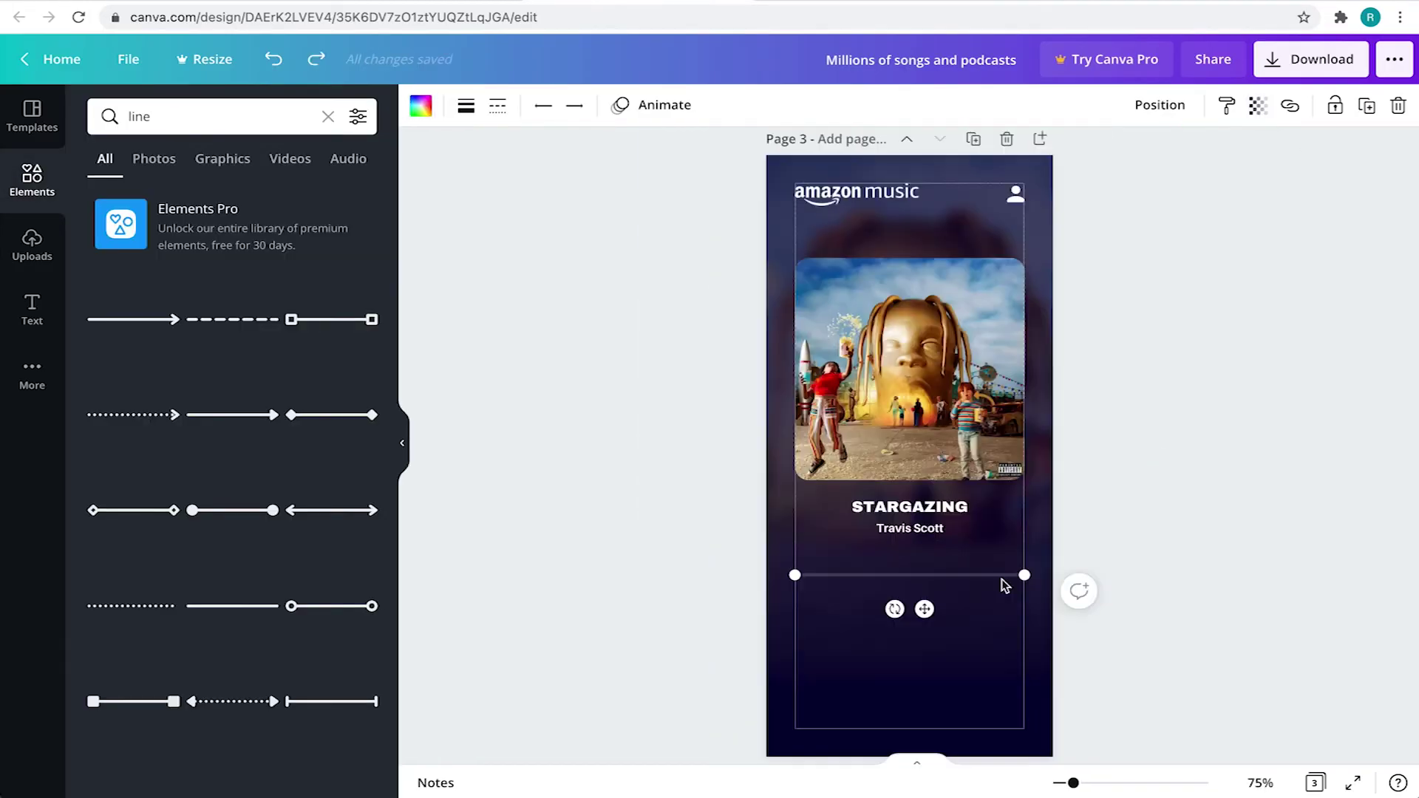
scroll(920, 577, "down", 2)
left_click_drag(1125, 586, 894, 564)
scroll(894, 563, "up", 5, "ctrl")
scroll(1169, 362, "down", 5, "ctrl")
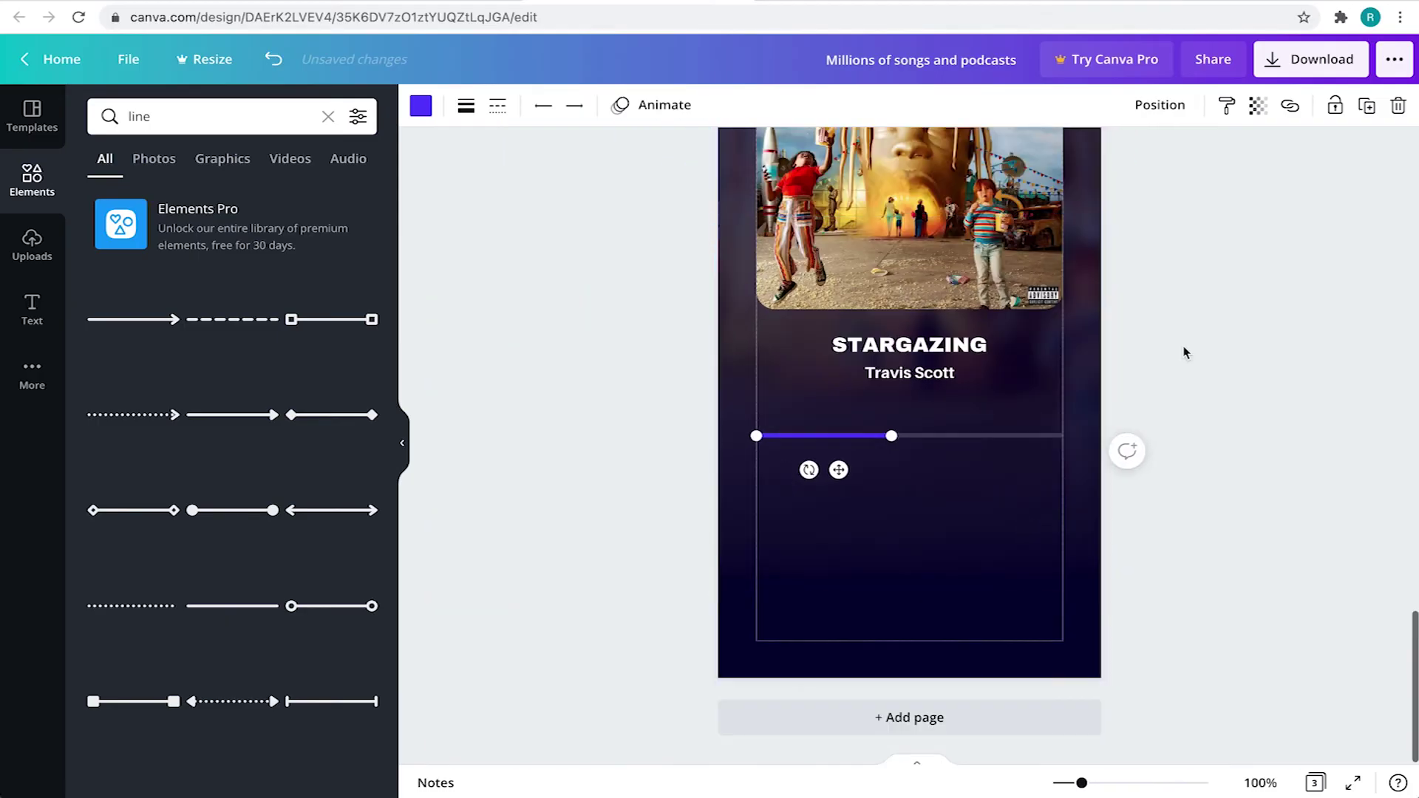
left_click(1169, 362)
scroll(1185, 352, "up", 2)
scroll(1227, 216, "up", 1)
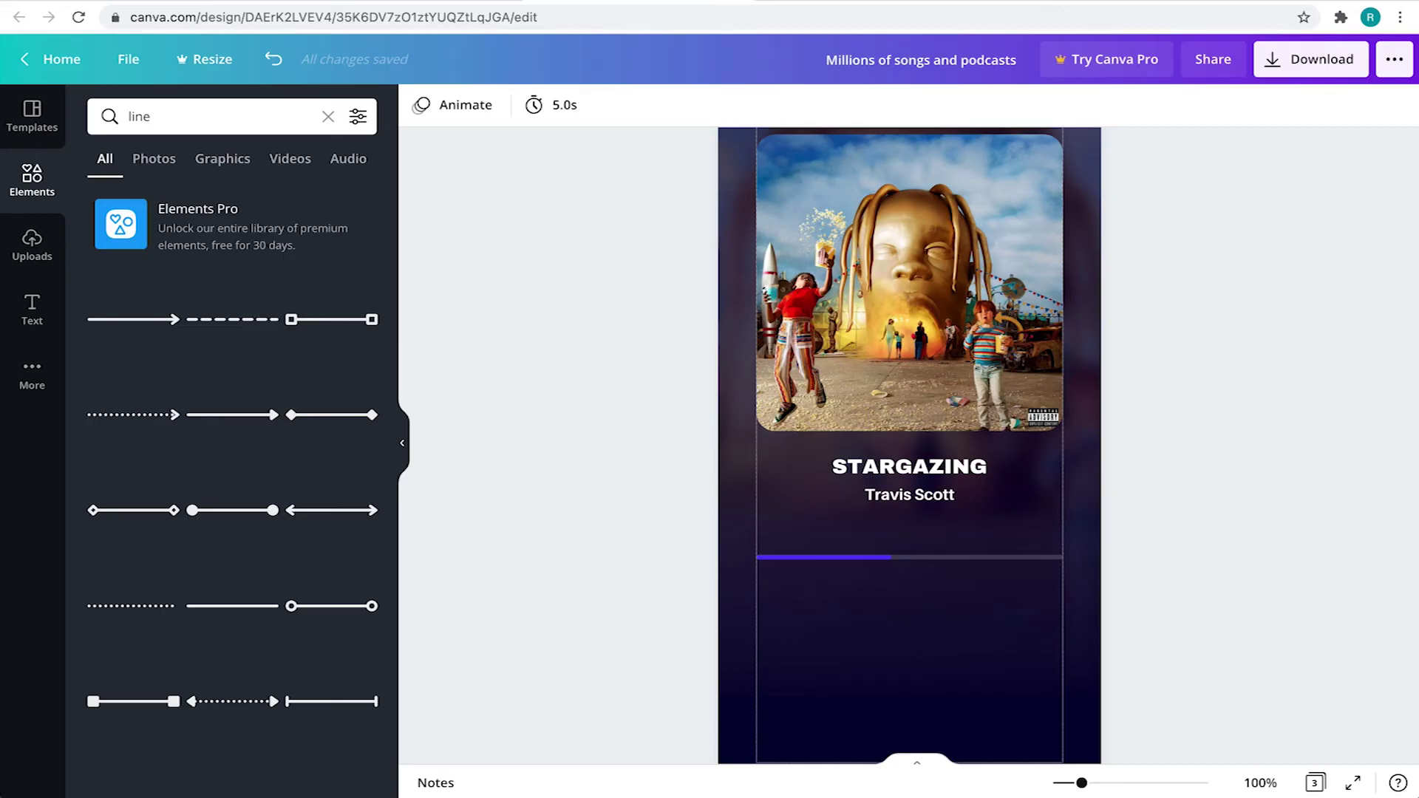
- Add a tiny white circle to the progress bar as its knob
left_click(326, 115)
type("circle")
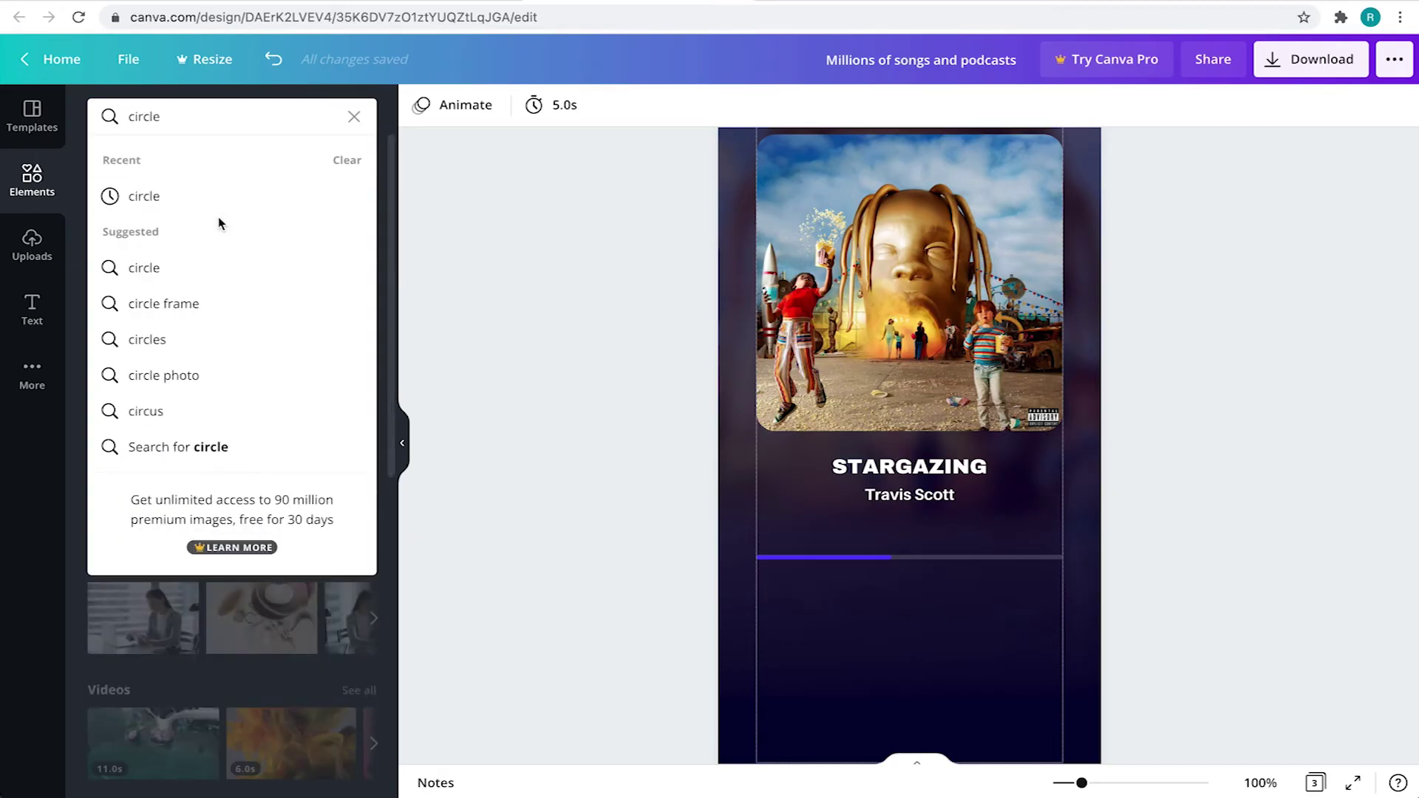
key("Return")
left_click(133, 318)
left_click_drag(909, 405, 930, 542)
scroll(930, 538, "up", 3)
mouse_move(1018, 450)
left_mouse_down()
mouse_move(774, 689)
mouse_move(871, 554)
mouse_move(882, 565)
mouse_move(847, 586)
left_mouse_up()
left_click(421, 105)
left_click(353, 310)
scroll(876, 560, "up", 2)
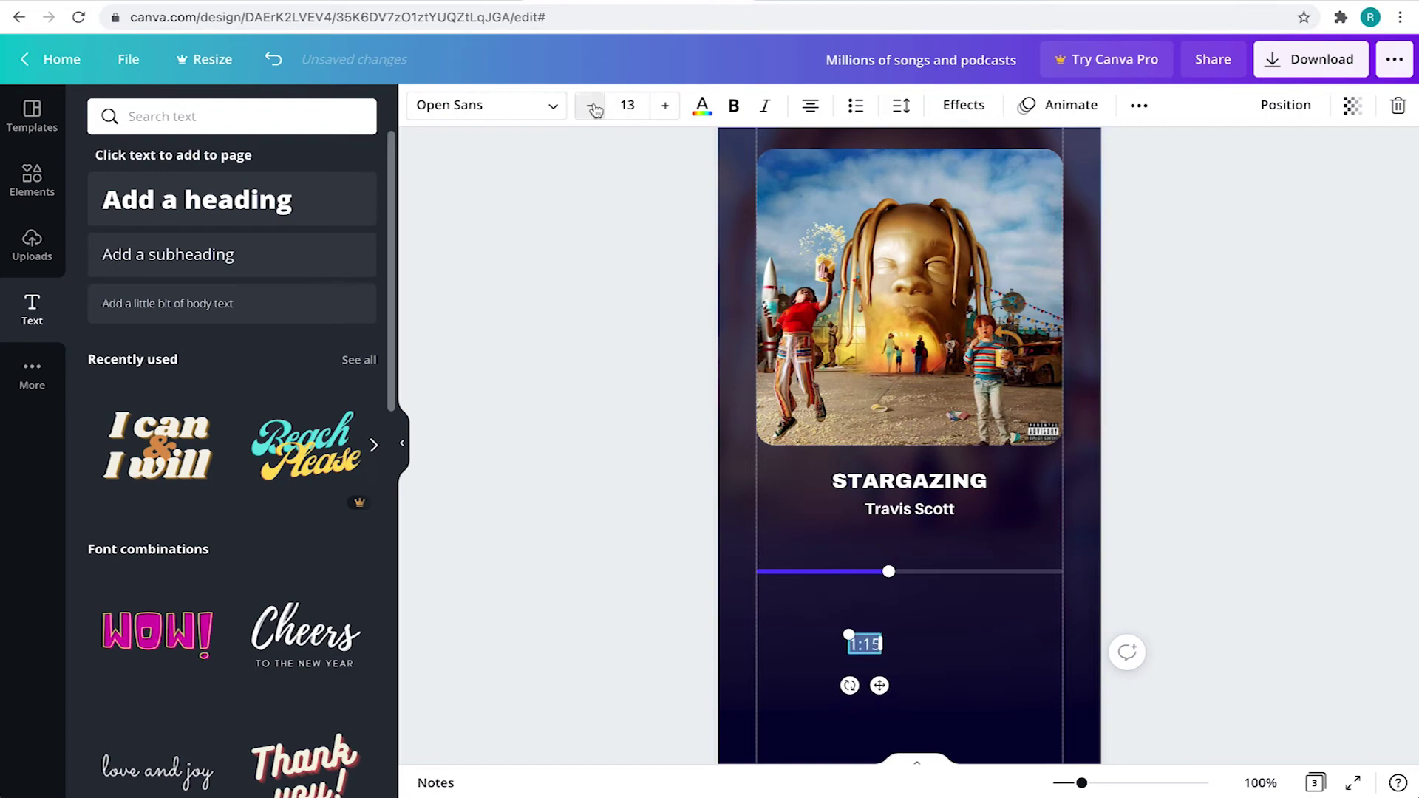
left_click(488, 104)
- Place the 1:15 and 3:20 time labels, then stack a purple circle on a white one
left_click(142, 156)
left_click_drag(866, 643, 1046, 597)
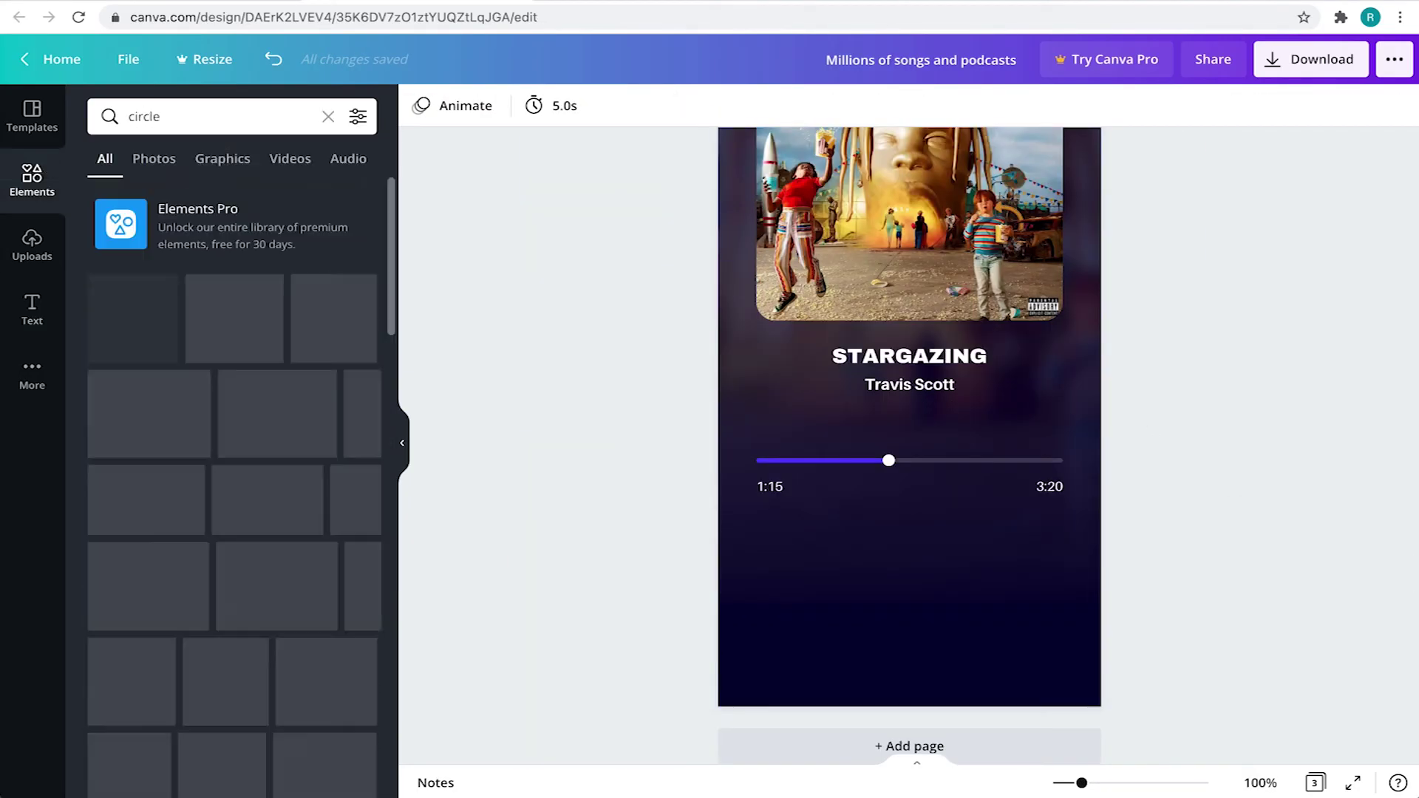
left_click_drag(133, 317, 920, 575)
left_click_drag(1024, 476, 953, 500)
scroll(974, 532, "up", 2)
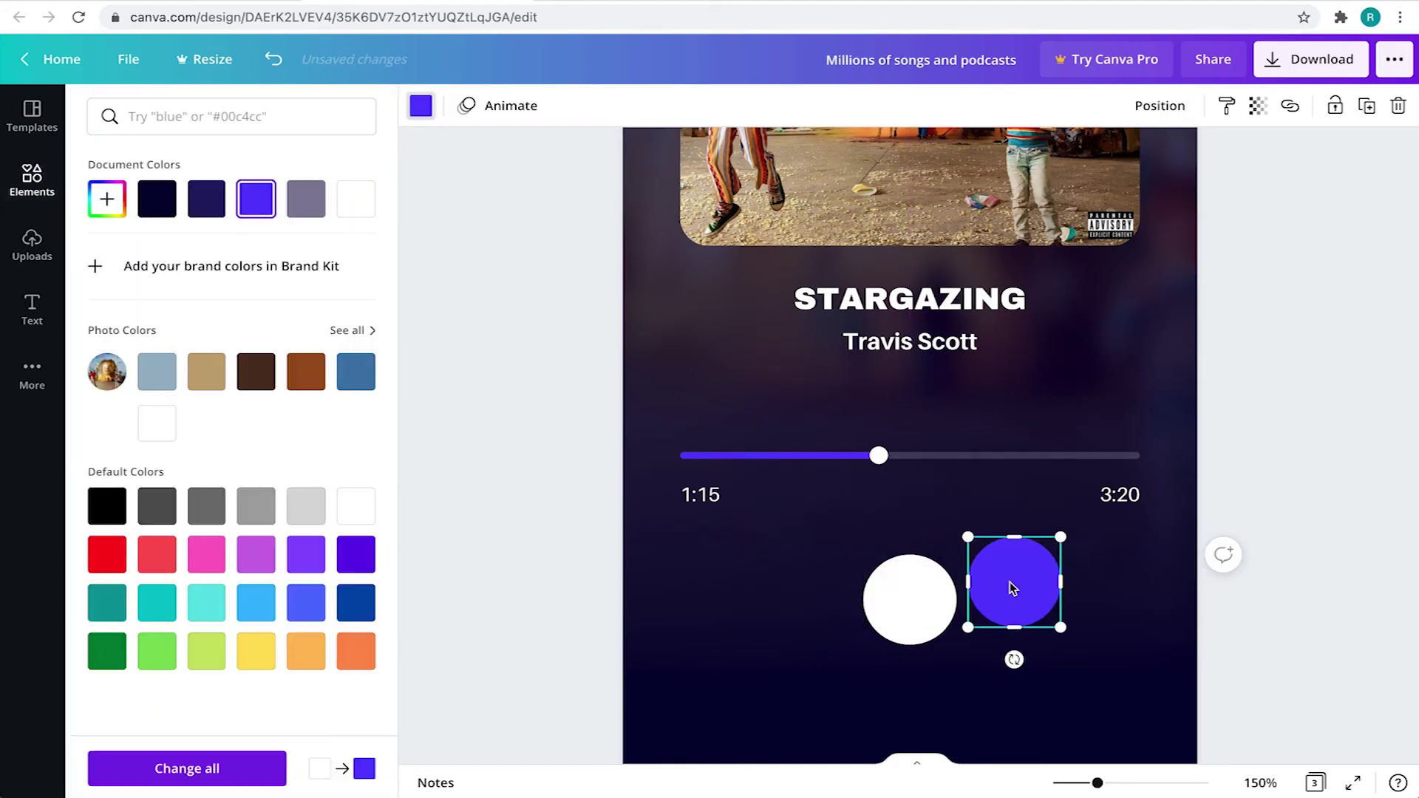
left_click_drag(1011, 588, 905, 604)
left_click(585, 379)
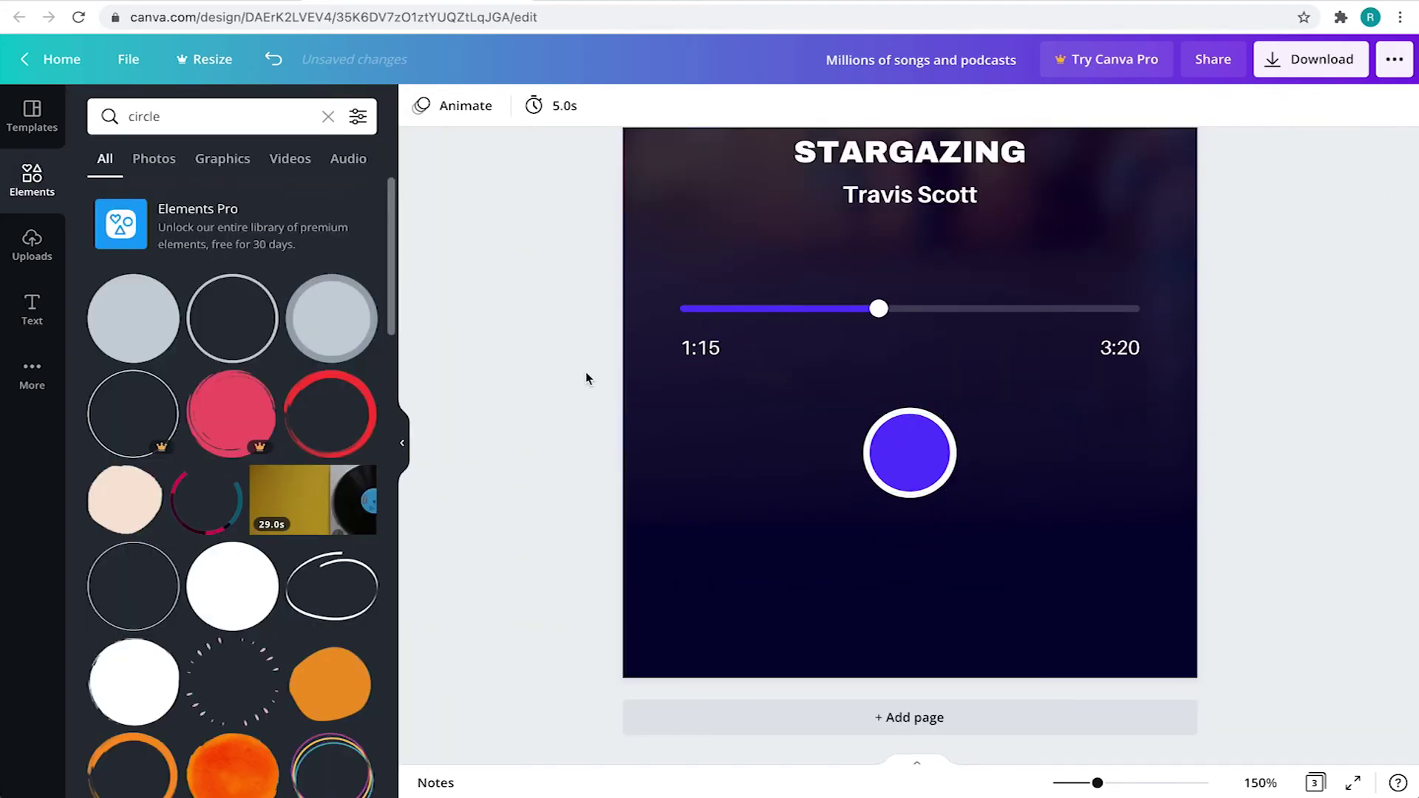
- Search for a play icon and place a white play triangle on the purple circle
left_click(328, 115)
type("play icon")
key("Return")
scroll(202, 591, "down", 5)
scroll(202, 592, "down", 5)
scroll(201, 590, "down", 5)
scroll(201, 591, "down", 5)
scroll(201, 591, "down", 5)
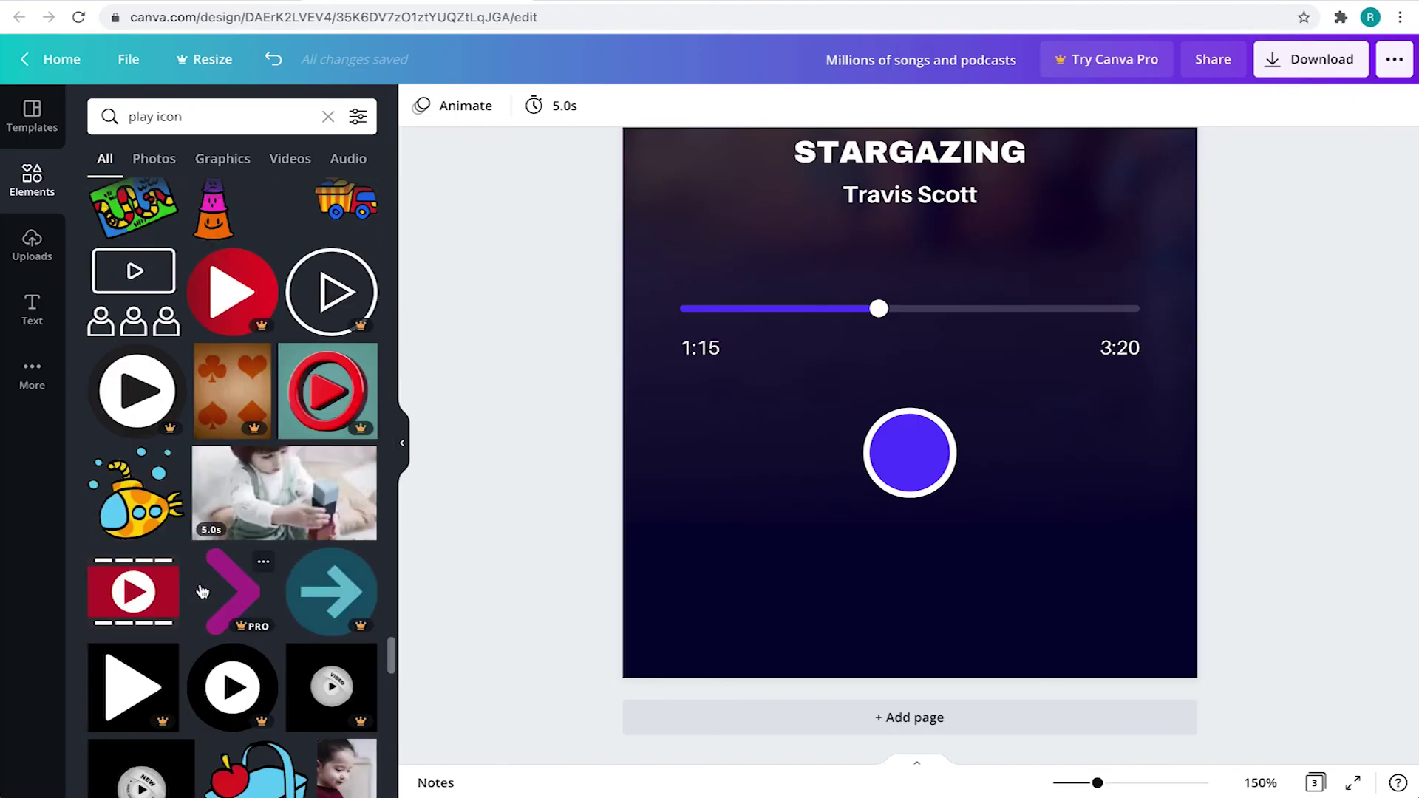
scroll(202, 594, "down", 5)
scroll(202, 593, "down", 5)
scroll(202, 592, "down", 5)
key("BackSpace")
key("BackSpace")
key("BackSpace")
key("Return")
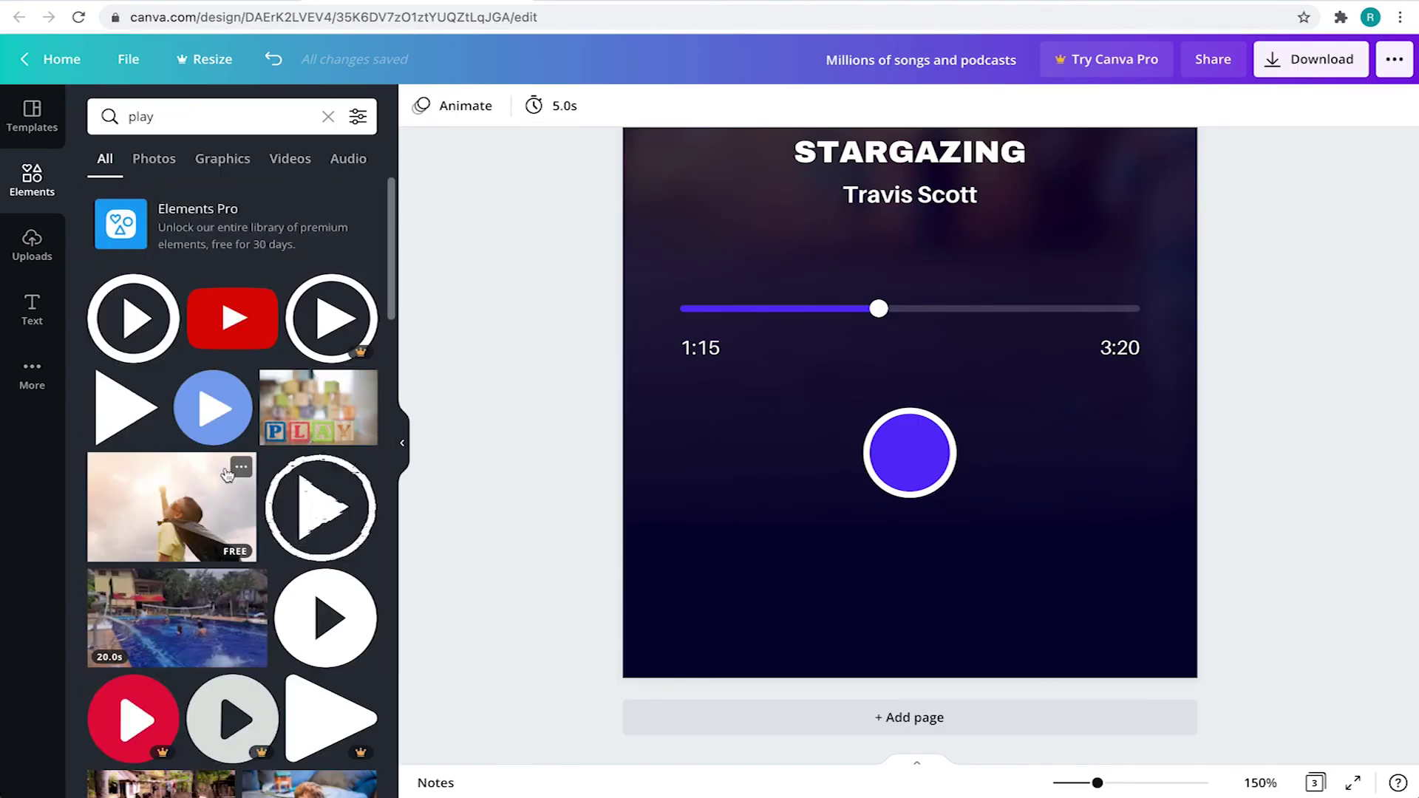
left_click(920, 201)
left_click_drag(125, 407, 909, 453)
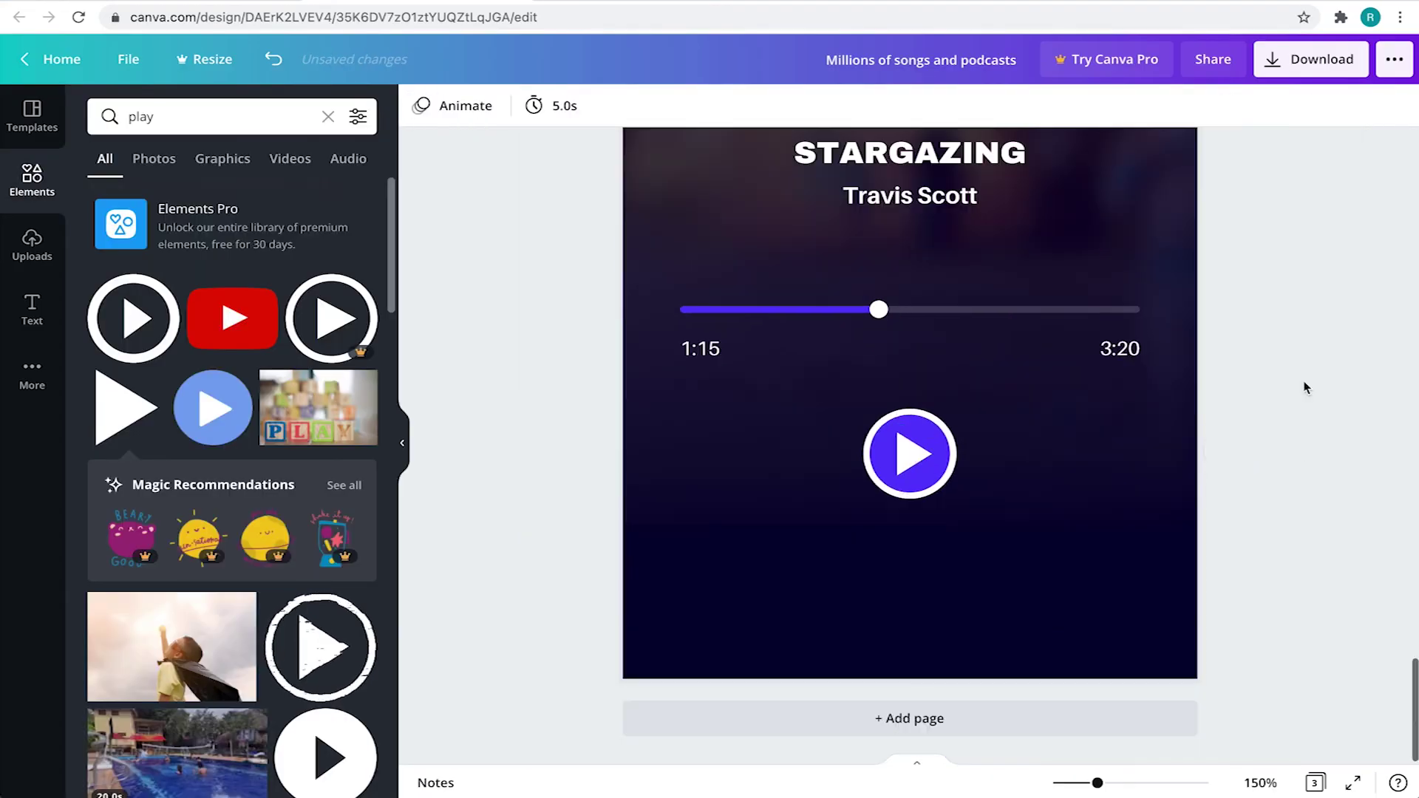
key("ctrl+0")
- Add fast-forward and rewind arrows on either side of the play button
left_click(327, 116)
type("fast forward")
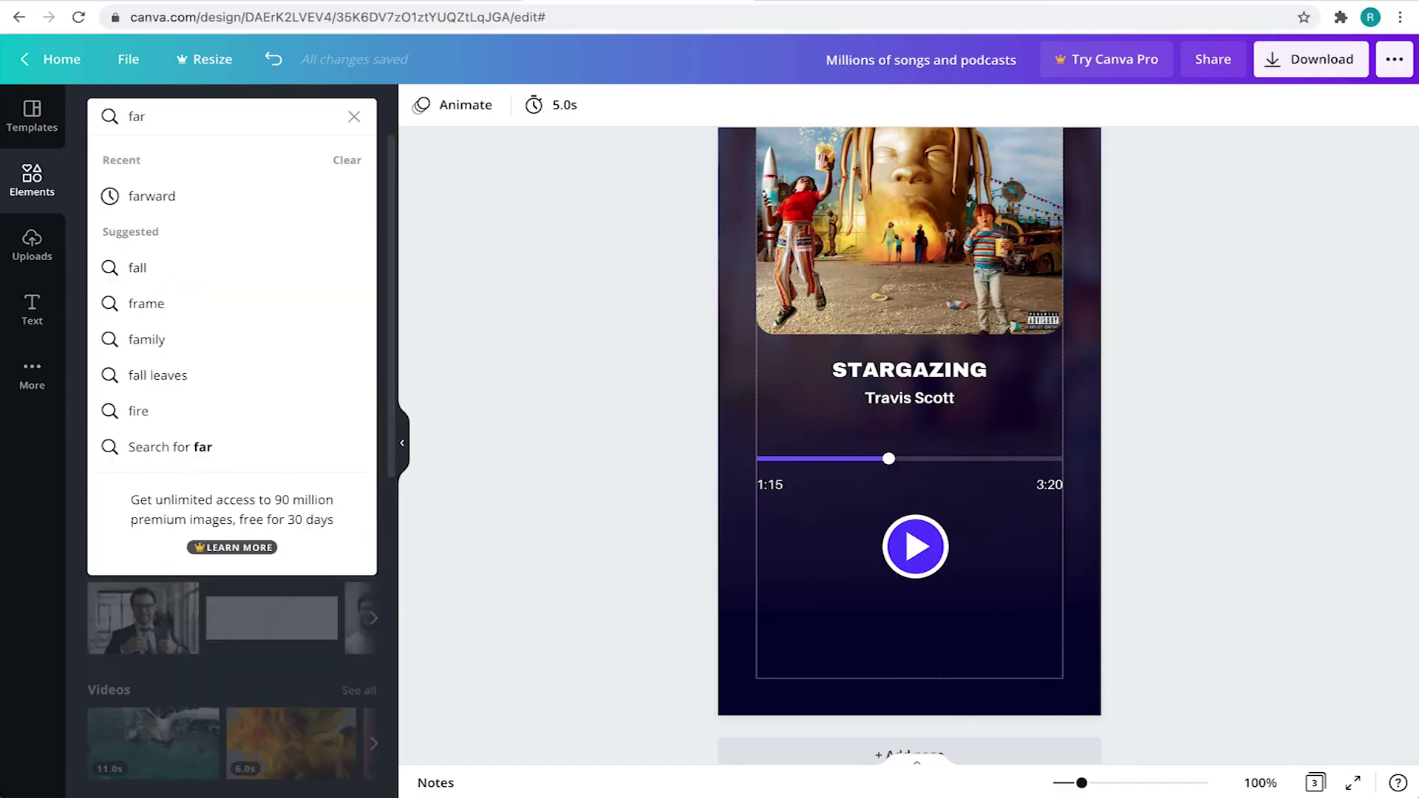
key("Return")
mouse_move(137, 397)
left_mouse_down()
mouse_move(920, 548)
mouse_move(894, 589)
left_mouse_up()
left_click_drag(874, 483, 1025, 512)
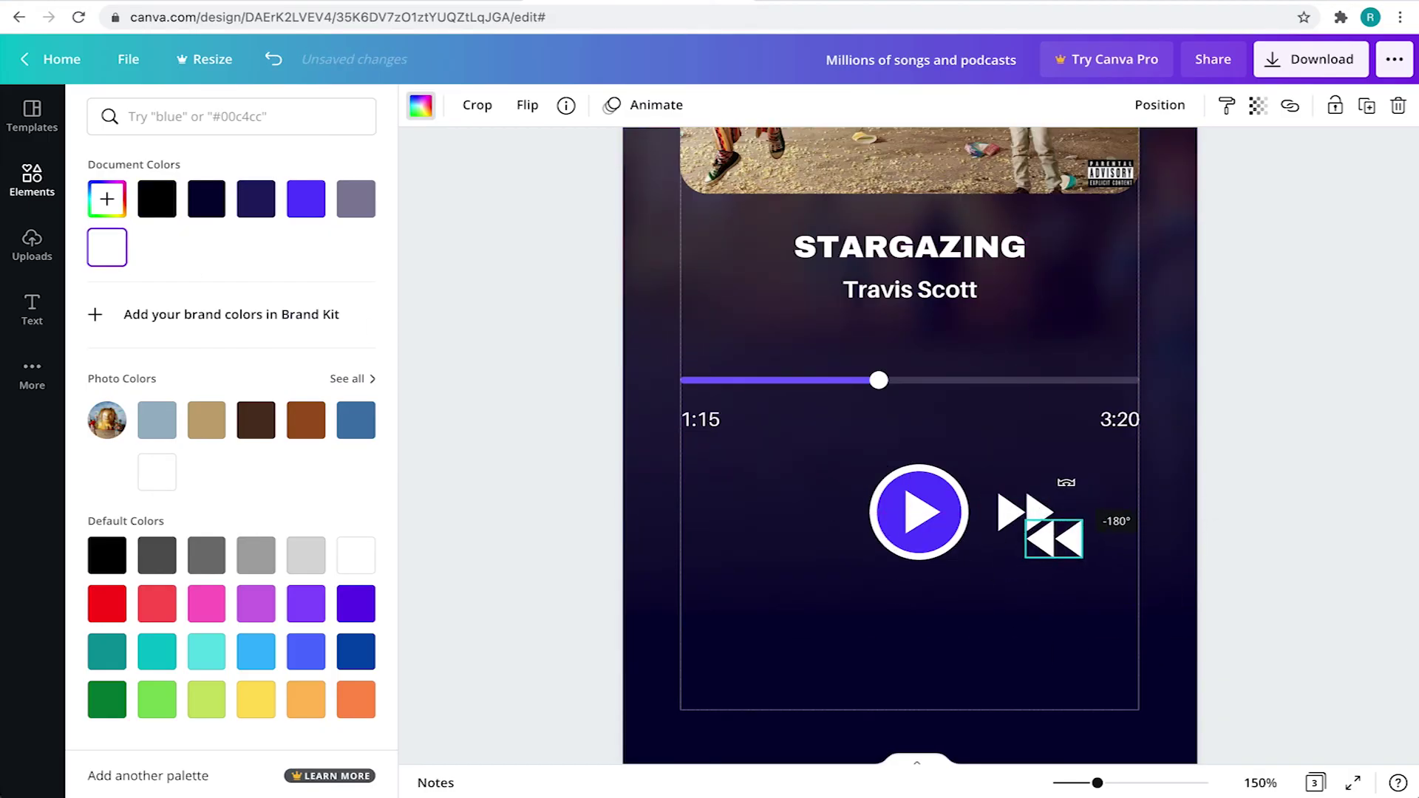
left_click_drag(1078, 539, 967, 513)
left_click(1248, 444)
scroll(1252, 432, "down", 3, "ctrl")
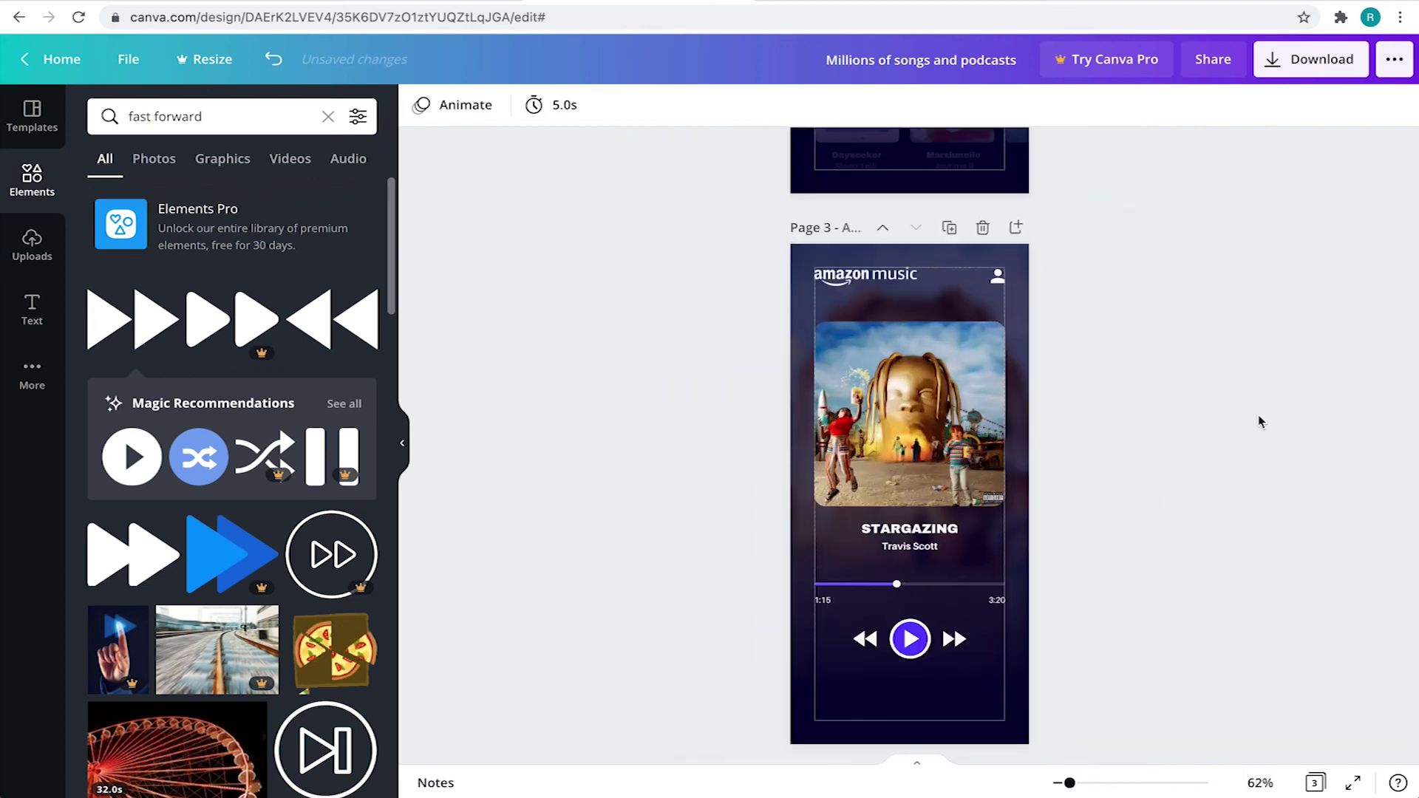
scroll(863, 621, "up", 1, "ctrl")
scroll(863, 621, "up", 1, "ctrl")
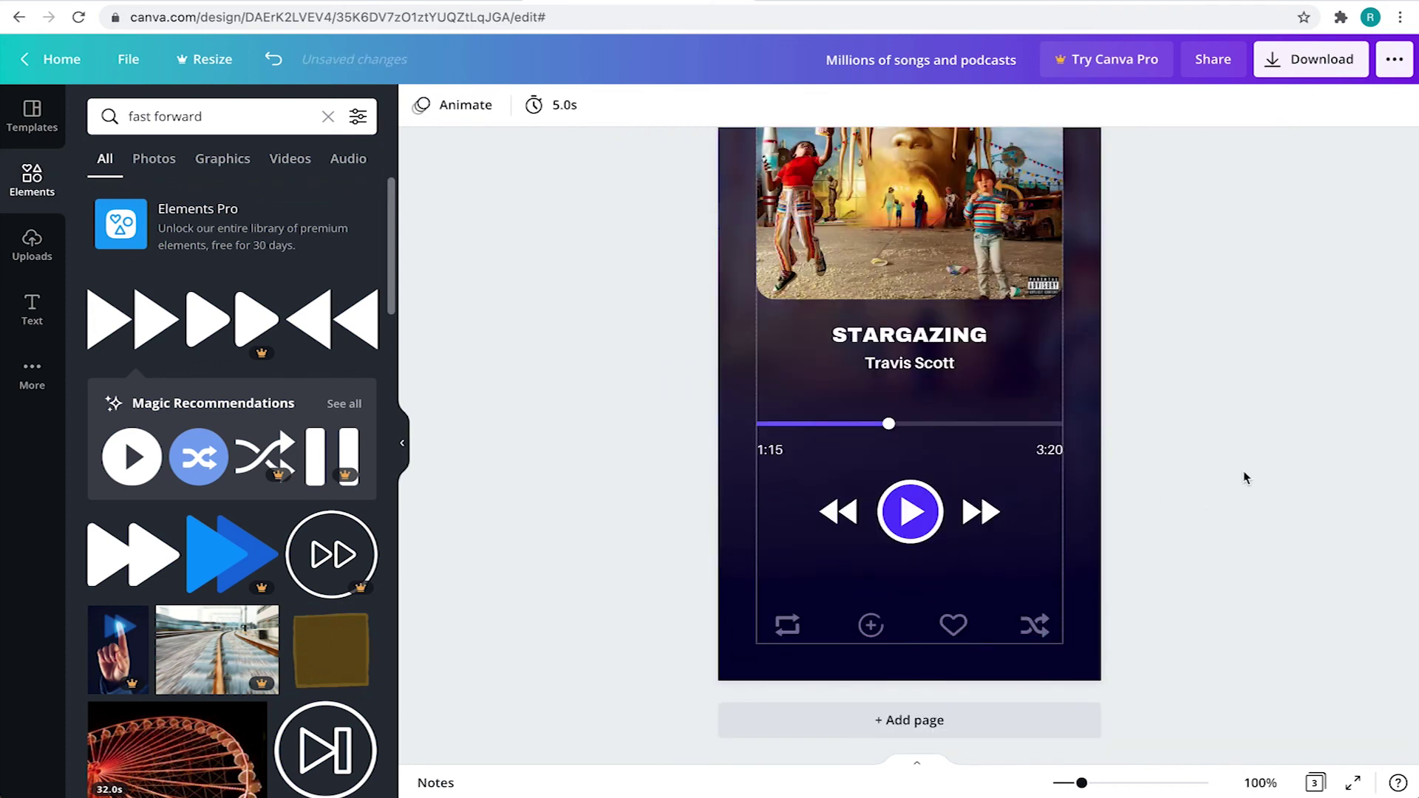
scroll(1242, 476, "down", 1, "ctrl")
scroll(995, 594, "down", 1)
- Select the three playback icons together and review their options
left_click(917, 588)
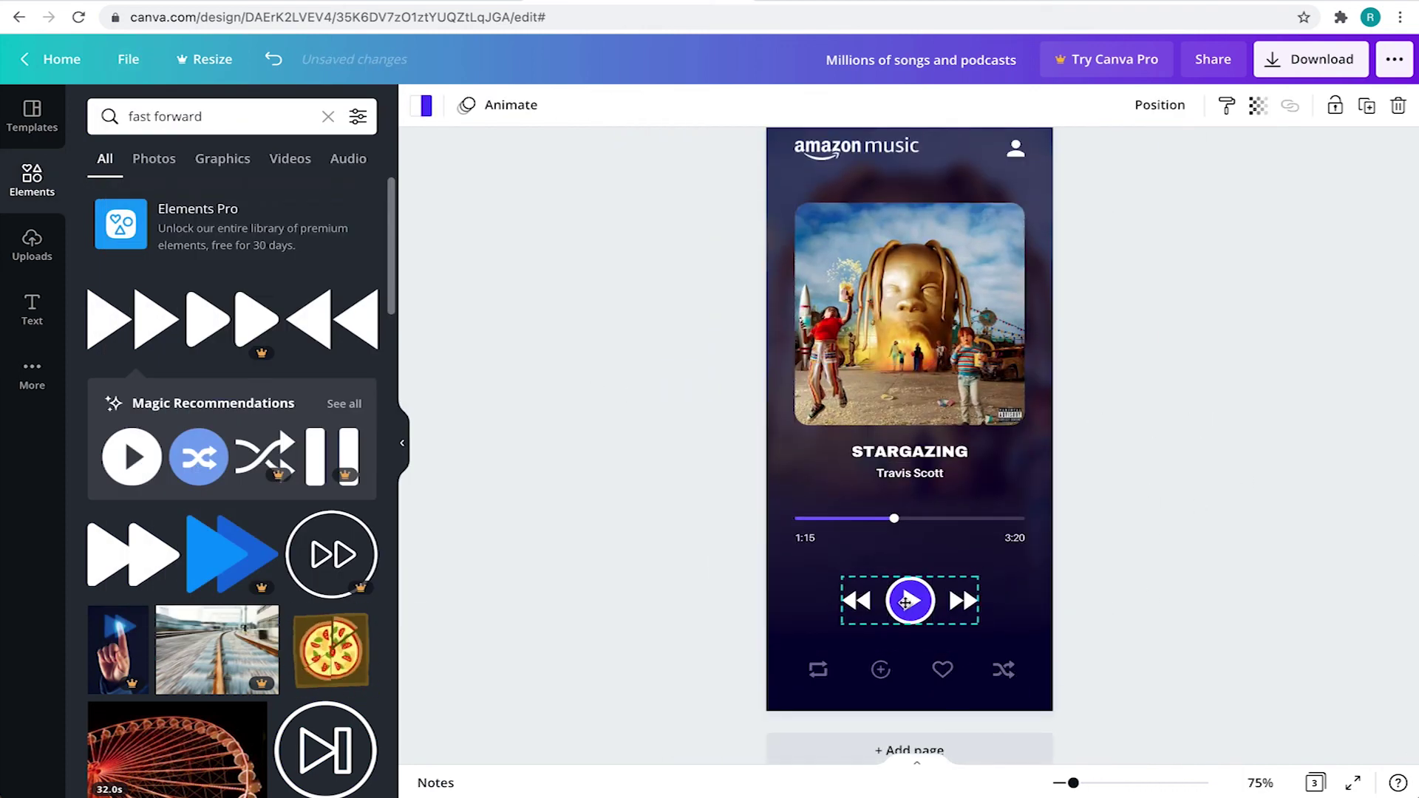
left_click(1103, 591)
scroll(1128, 441, "down", 1)
left_click(904, 649)
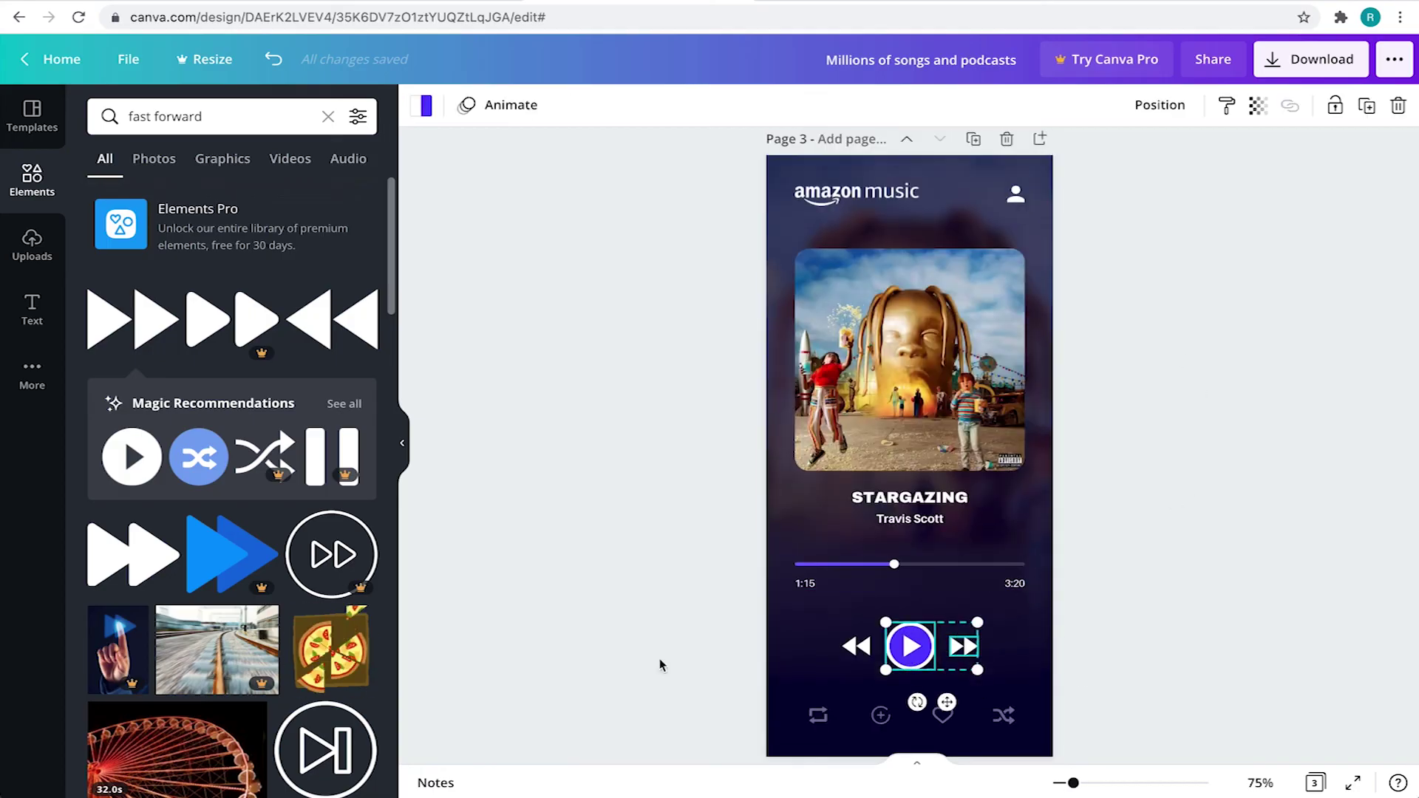
right_click(912, 653)
scroll(1183, 554, "down", 1)
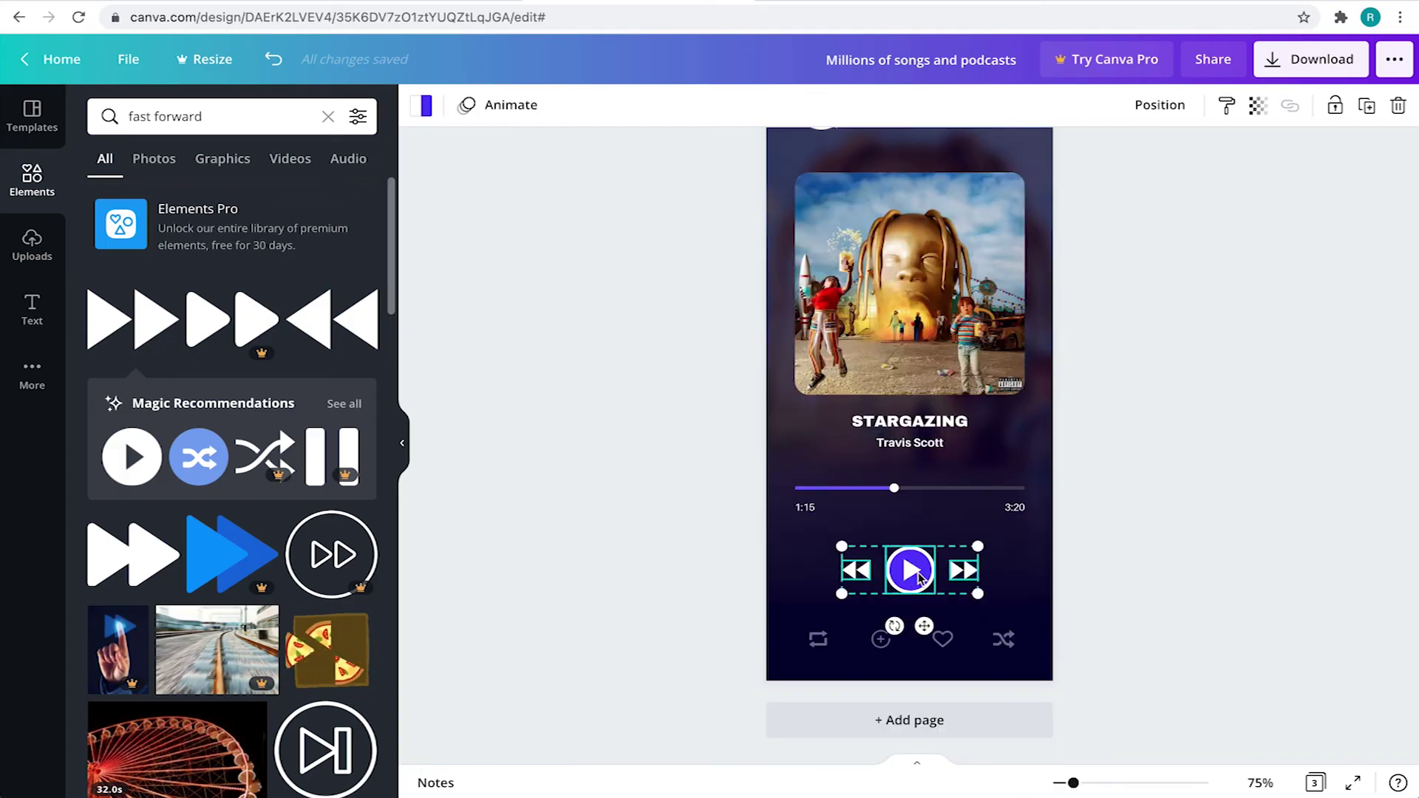
scroll(1181, 554, "up", 1)
left_click(1216, 514)
scroll(833, 593, "up", 5, "ctrl")
- Select the progress bar together with the time labels to check their alignment
left_click(833, 592)
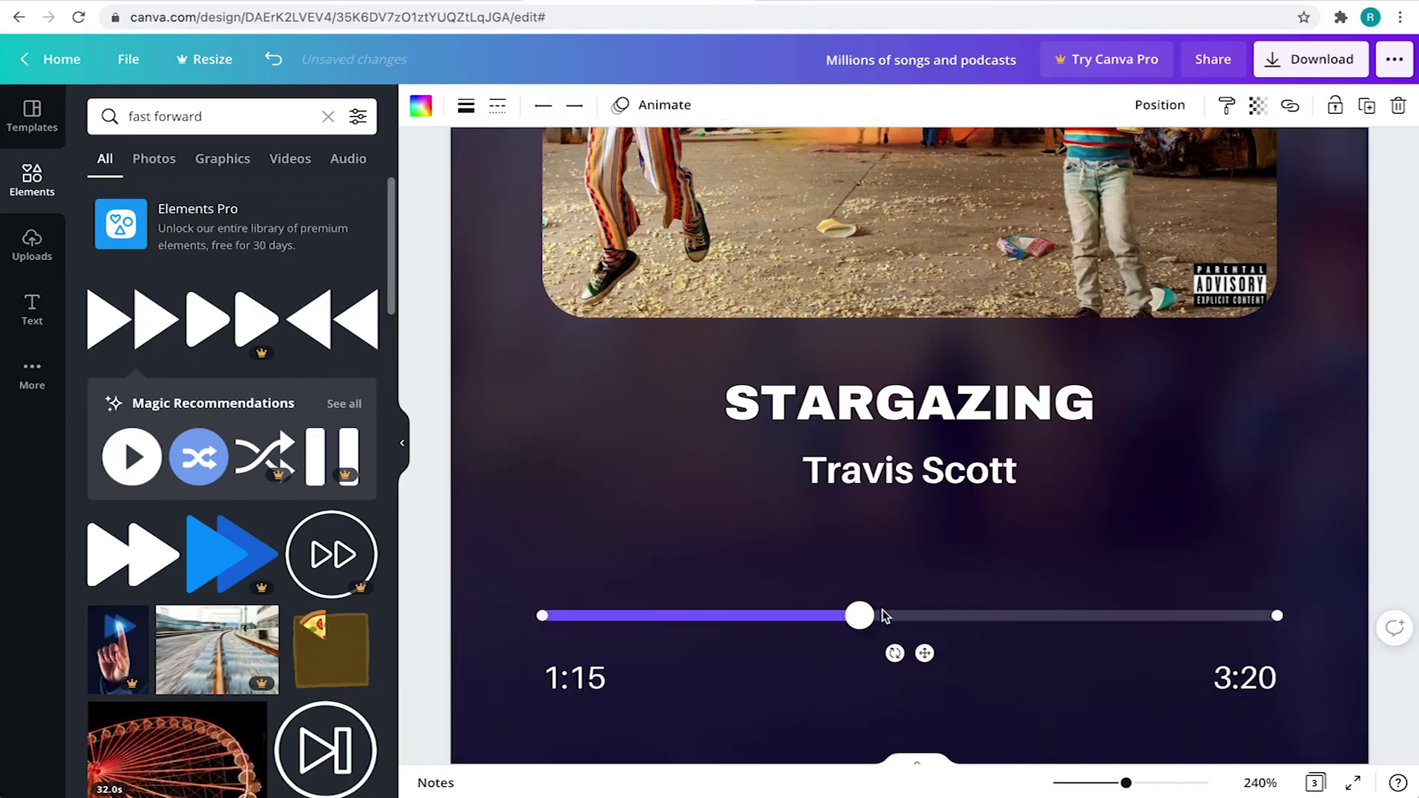
left_click(632, 616)
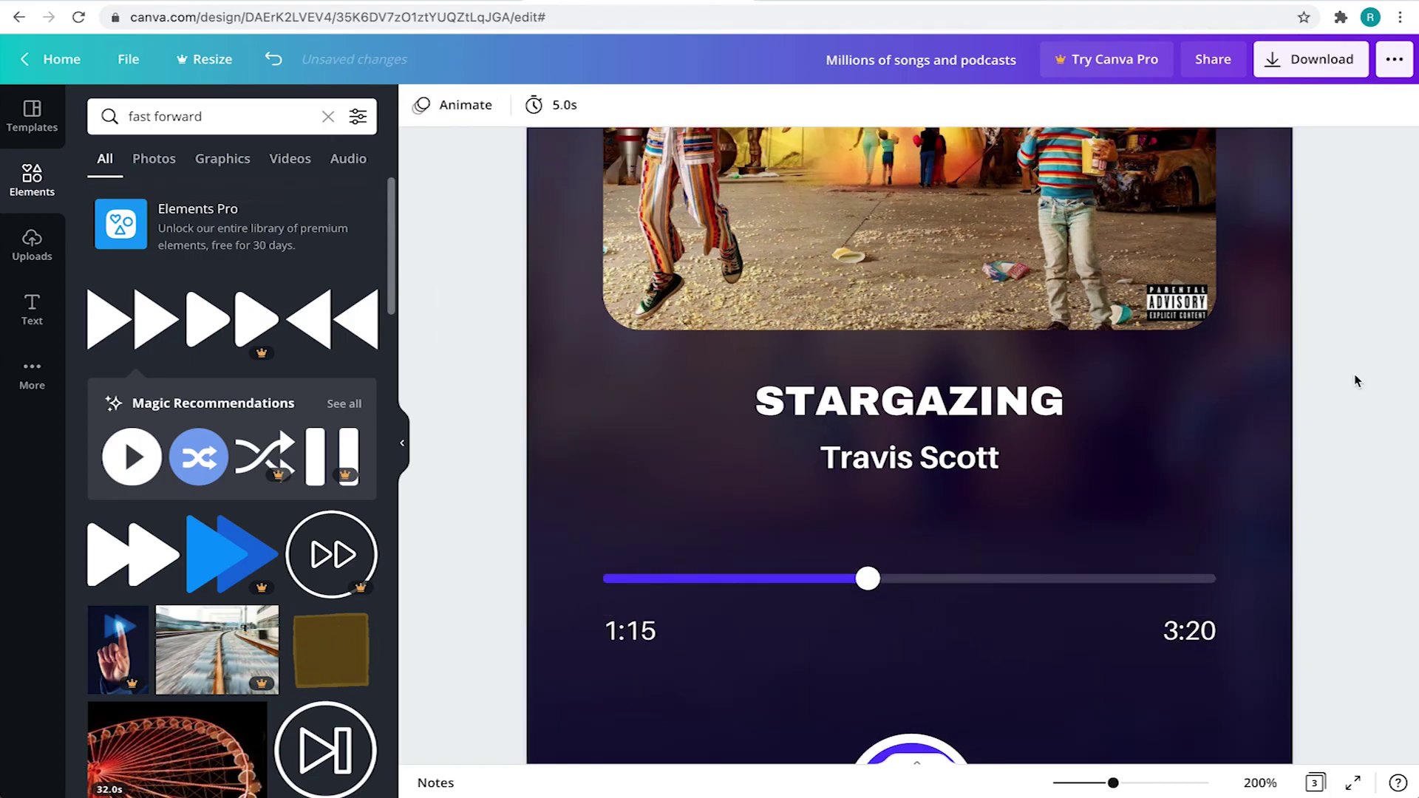
left_click(1135, 584)
scroll(1134, 583, "down", 3, "ctrl")
scroll(991, 548, "up", 1, "ctrl")
left_click(881, 529)
scroll(887, 544, "up", 1, "ctrl")
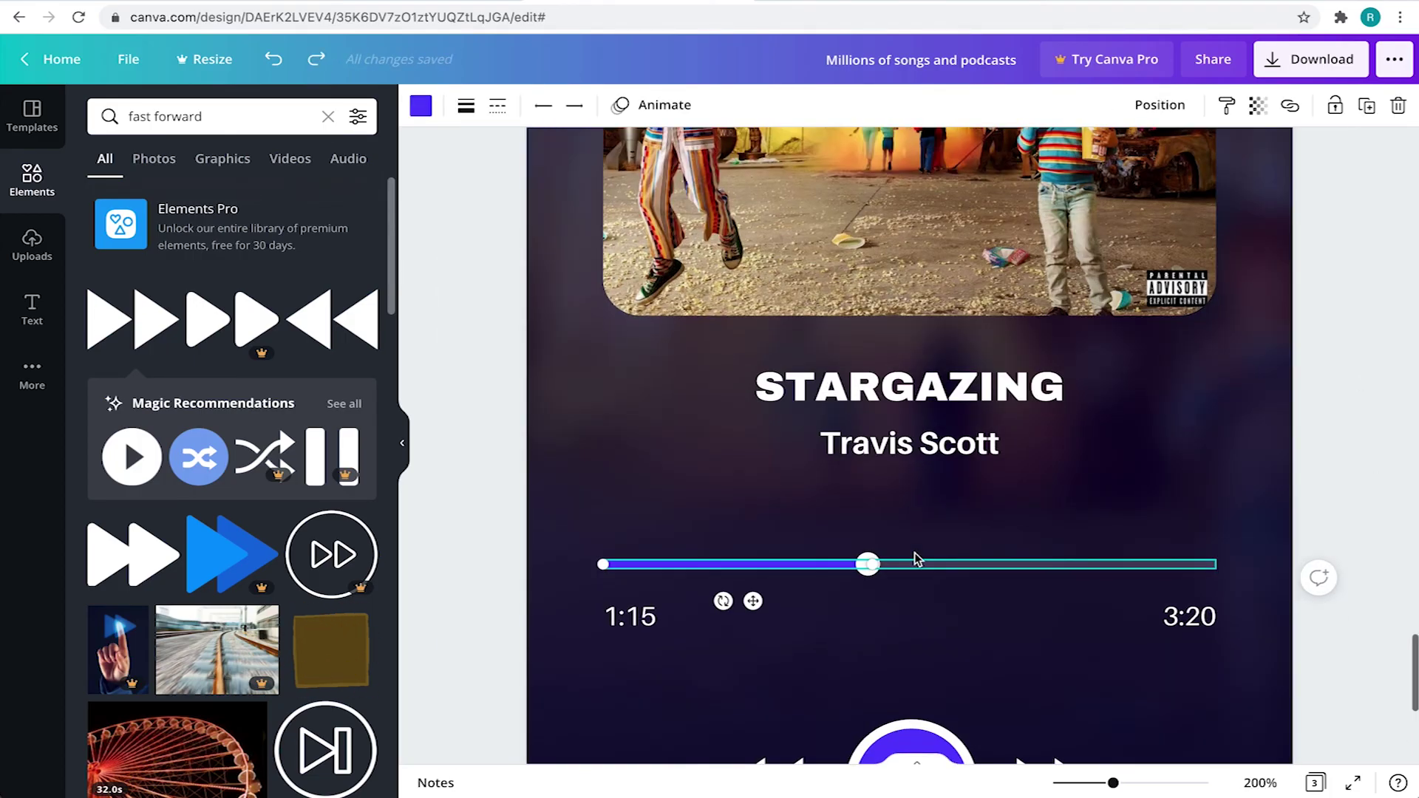
left_click(915, 561)
scroll(1205, 580, "down", 2, "ctrl")
left_click(1277, 445)
scroll(1277, 444, "down", 3, "ctrl")
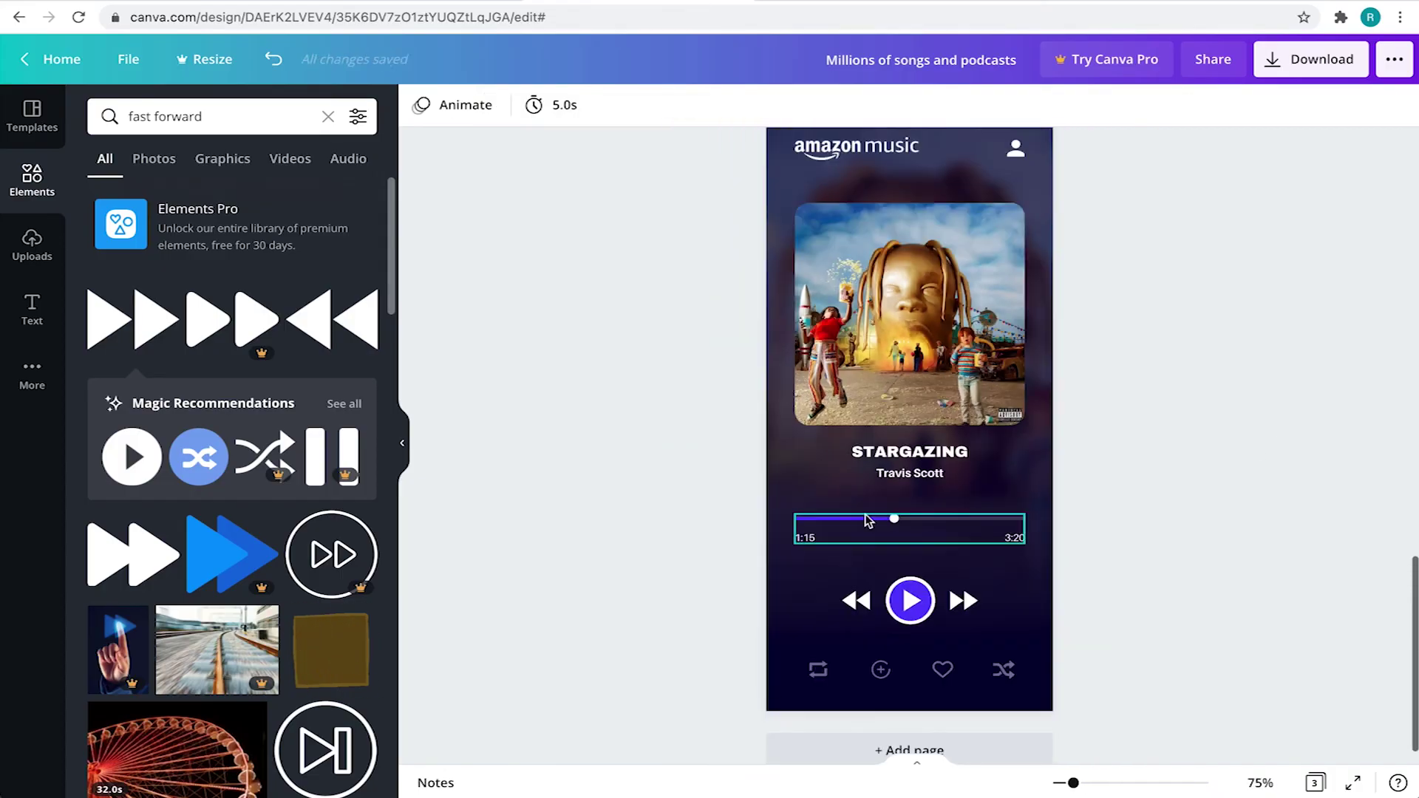